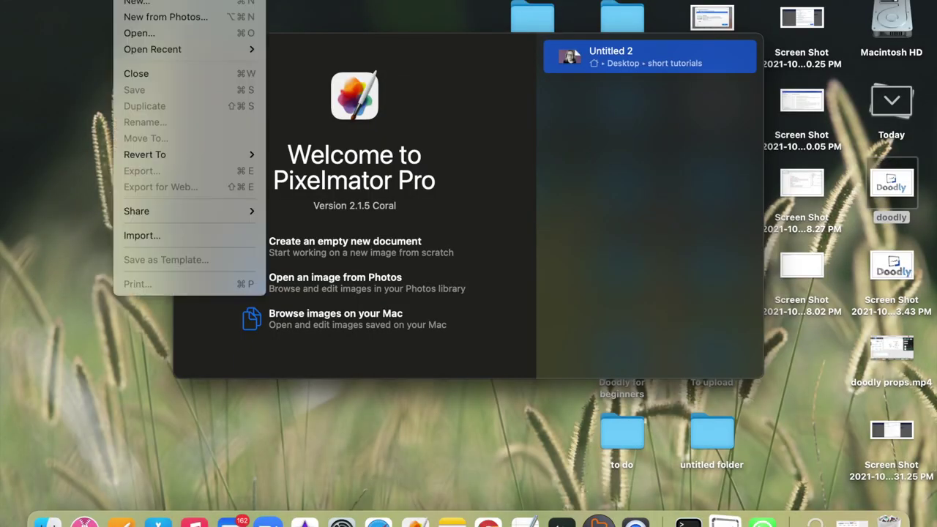
Create a new blank document from the Default 2560×1600 template
{"action": "left_click", "coordinate": [140, 5]}
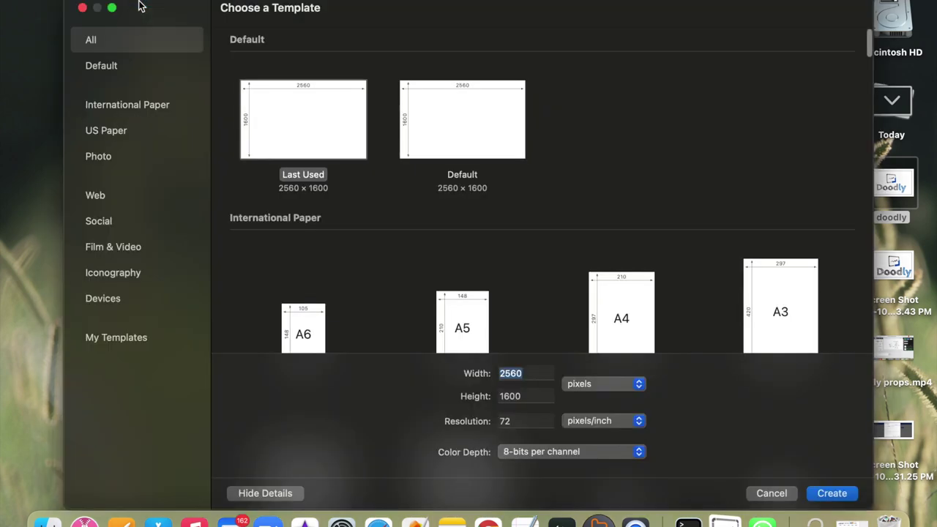
{"action": "left_click", "coordinate": [449, 149]}
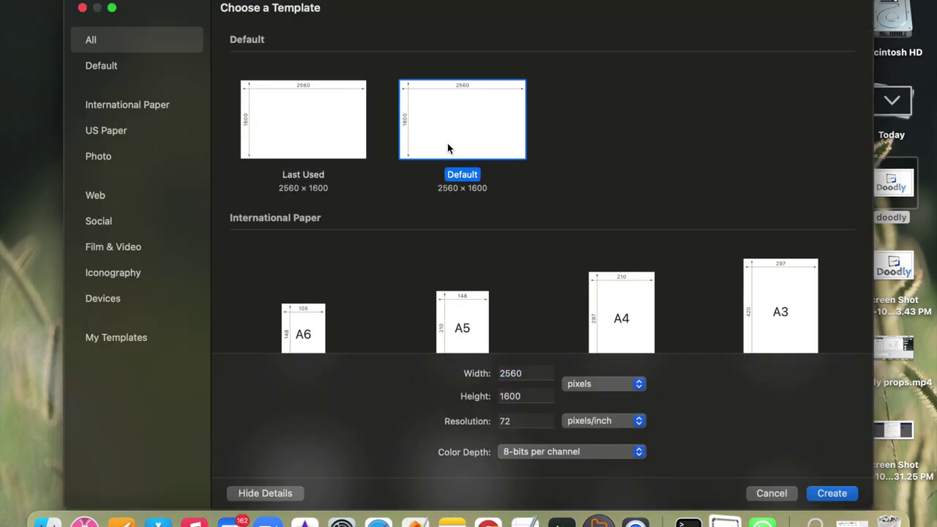
{"action": "double_click", "coordinate": [449, 148]}
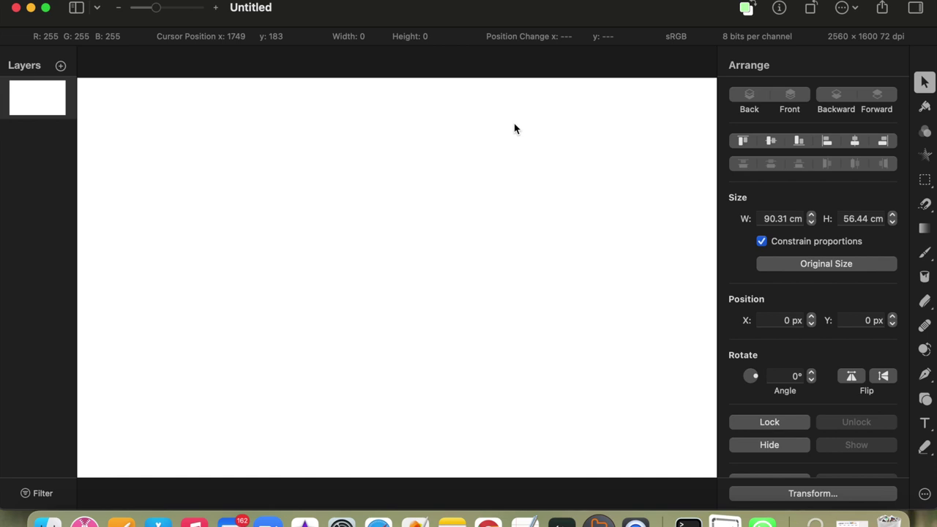
Drag the Doodly logo image from the desktop onto the canvas
{"action": "left_click_drag", "start_coordinate": [374, 7], "coordinate": [244, 12]}
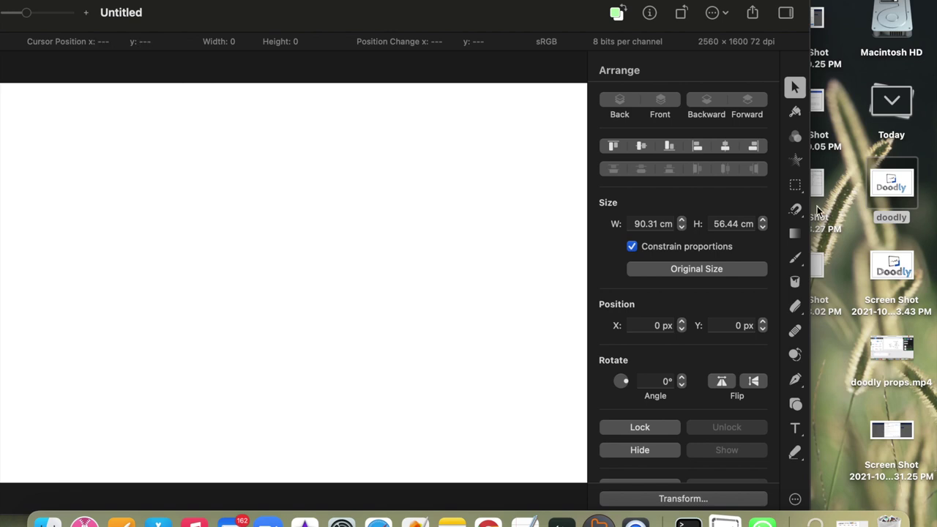
{"action": "mouse_move", "coordinate": [897, 184]}
{"action": "left_mouse_down"}
{"action": "mouse_move", "coordinate": [544, 182]}
{"action": "mouse_move", "coordinate": [192, 293]}
{"action": "left_mouse_up"}
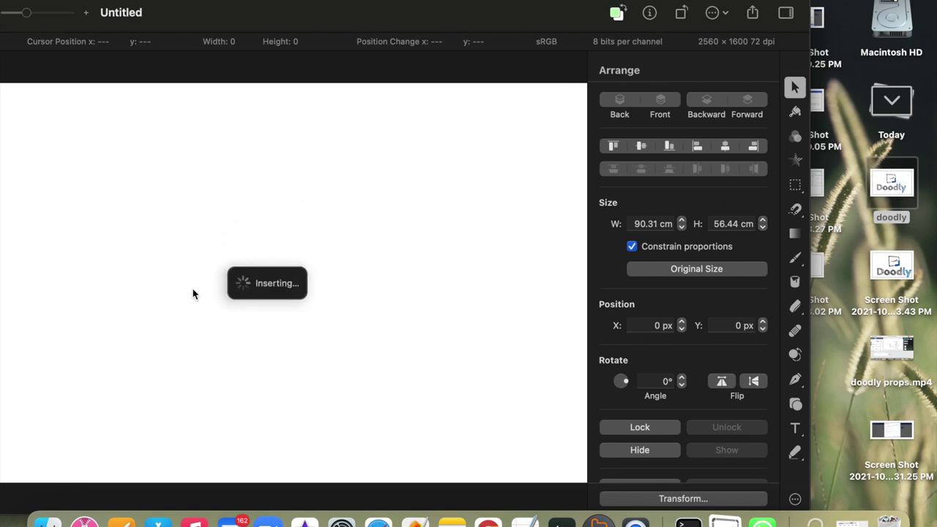
{"action": "left_click_drag", "start_coordinate": [312, 16], "coordinate": [534, 27]}
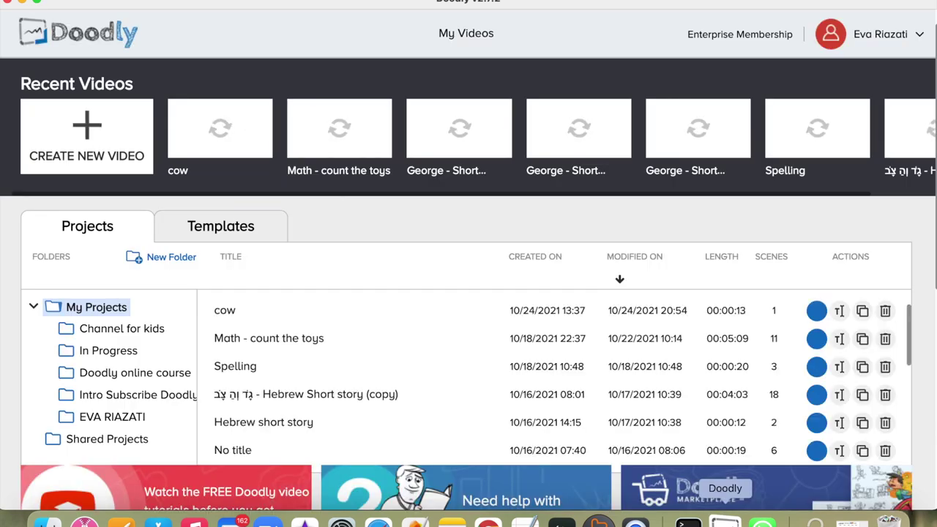
Create a new untitled whiteboard video and search the Props library for 'tr'
{"action": "left_click", "coordinate": [89, 128]}
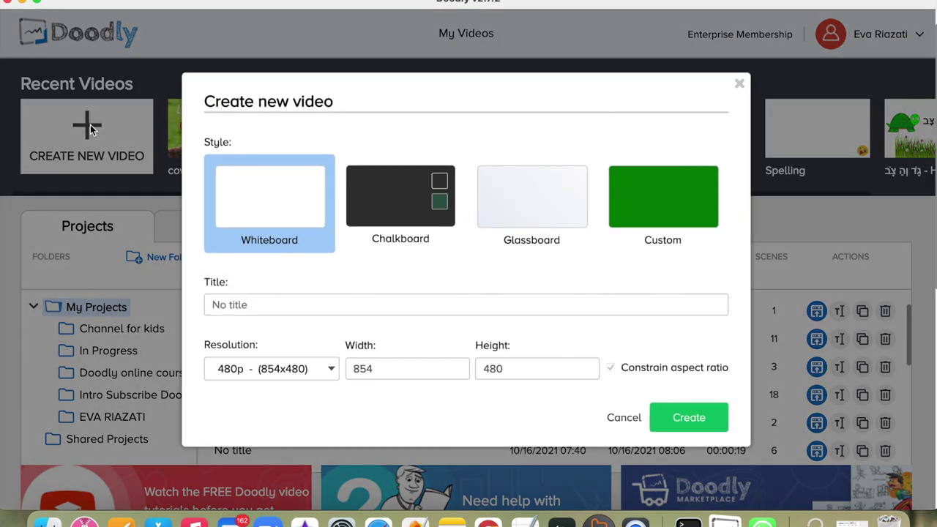
{"action": "left_click", "coordinate": [676, 423]}
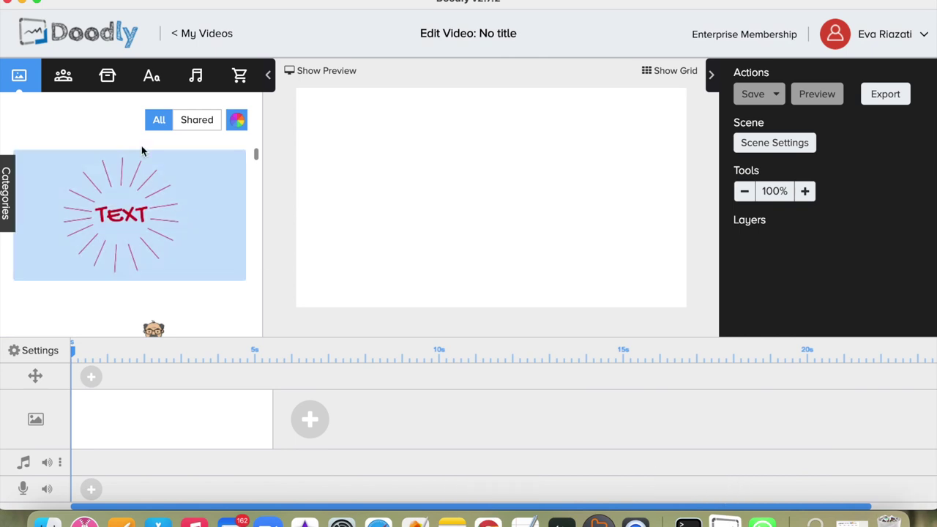
{"action": "left_click", "coordinate": [106, 79]}
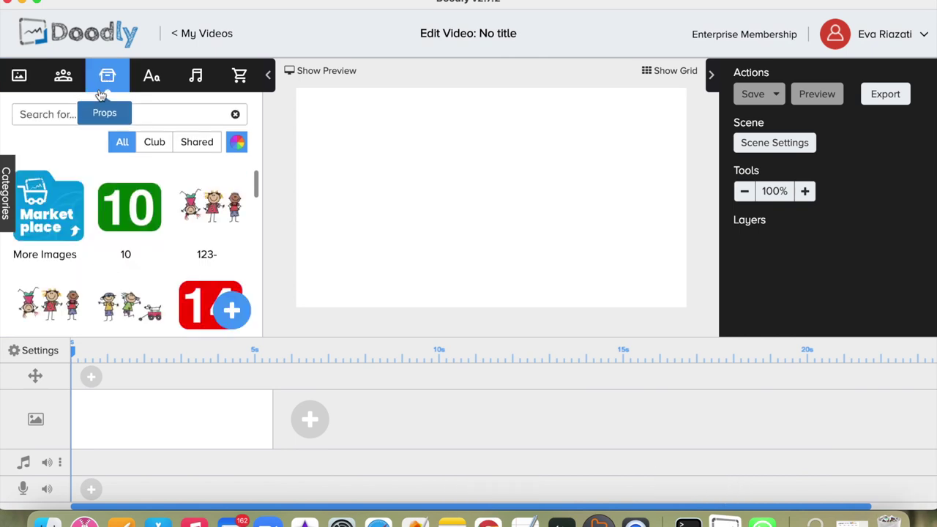
{"action": "left_click", "coordinate": [80, 113]}
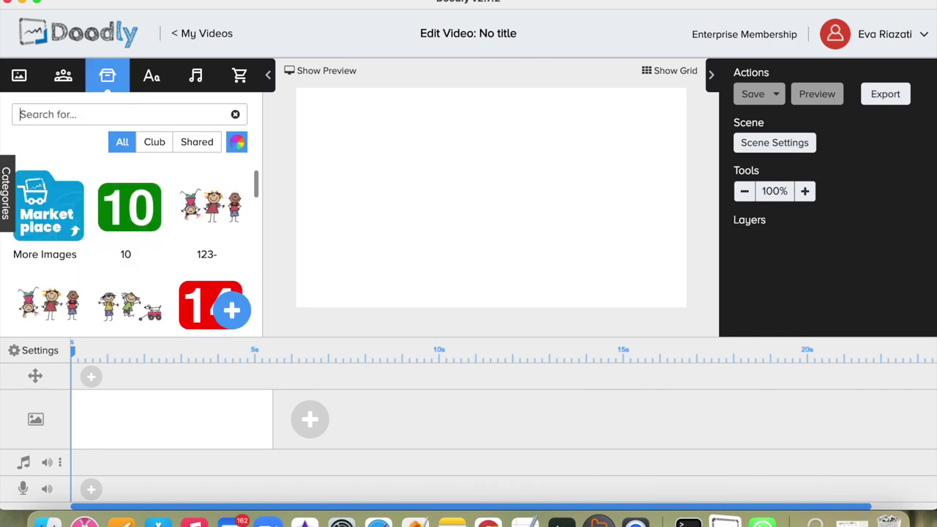
{"action": "type", "text": "tree"}
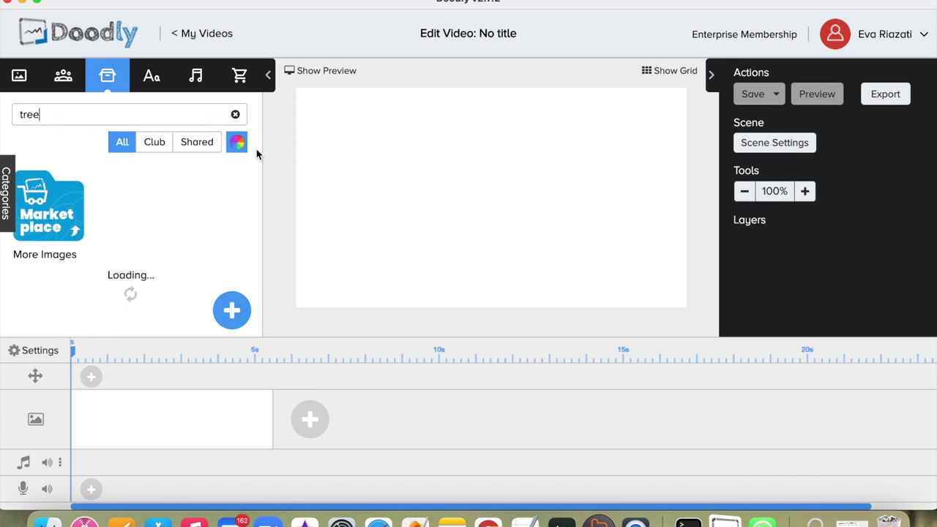
Place the coloured palm tree on the canvas and screenshot it
{"action": "left_click", "coordinate": [237, 145]}
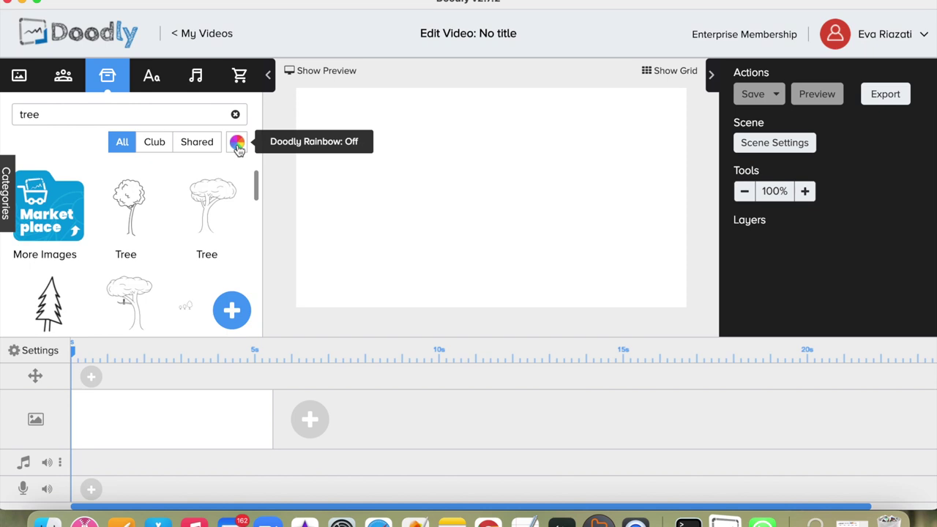
{"action": "left_click", "coordinate": [237, 145]}
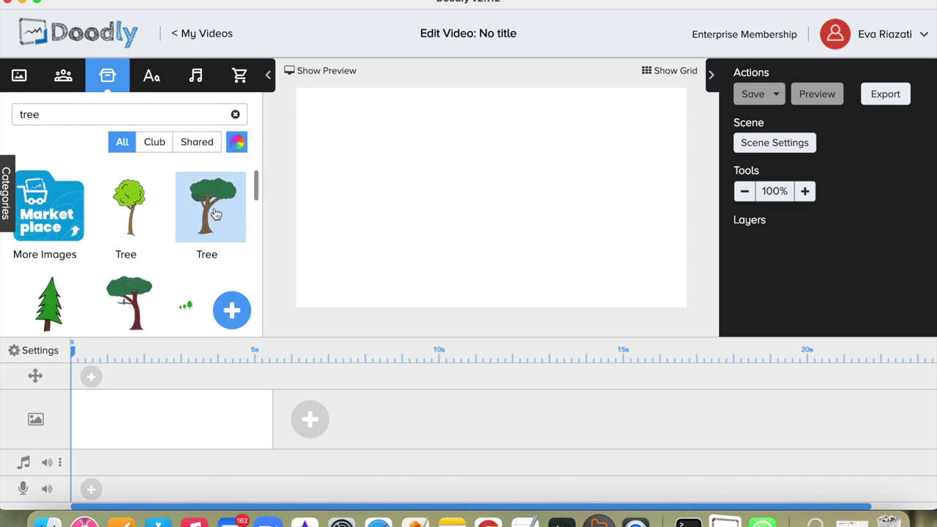
{"action": "left_click_drag", "start_coordinate": [257, 190], "coordinate": [257, 274]}
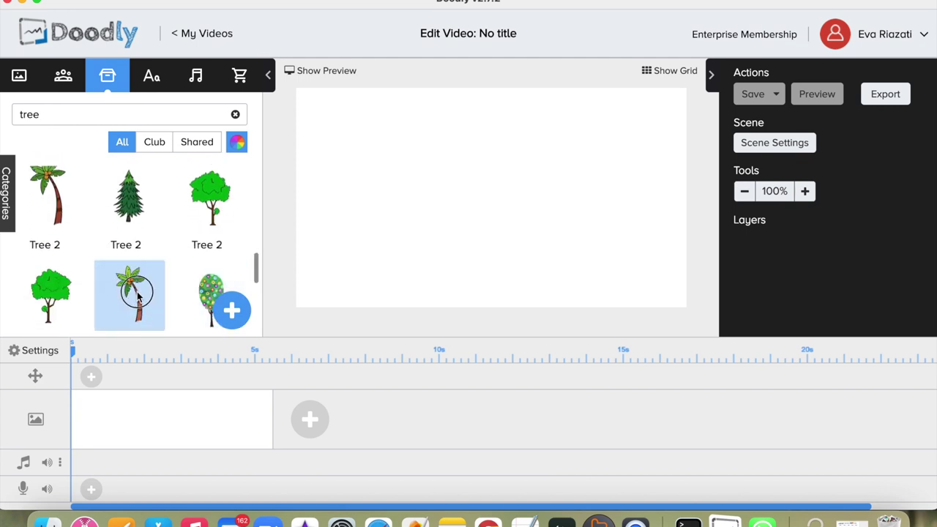
{"action": "left_click_drag", "start_coordinate": [137, 296], "coordinate": [542, 202]}
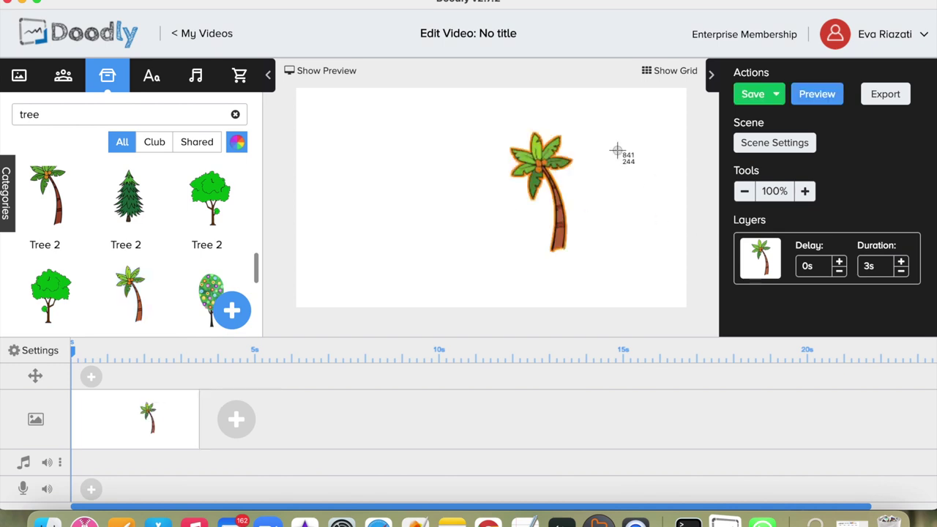
{"action": "left_click_drag", "start_coordinate": [474, 117], "coordinate": [613, 271]}
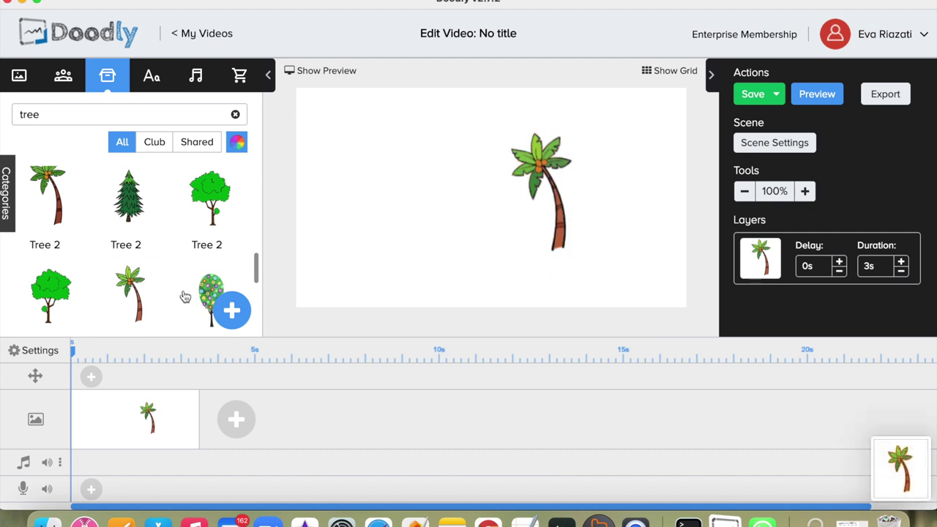
Add the black-and-white sketch palm tree left of the coloured one and screenshot it
{"action": "left_click", "coordinate": [237, 141]}
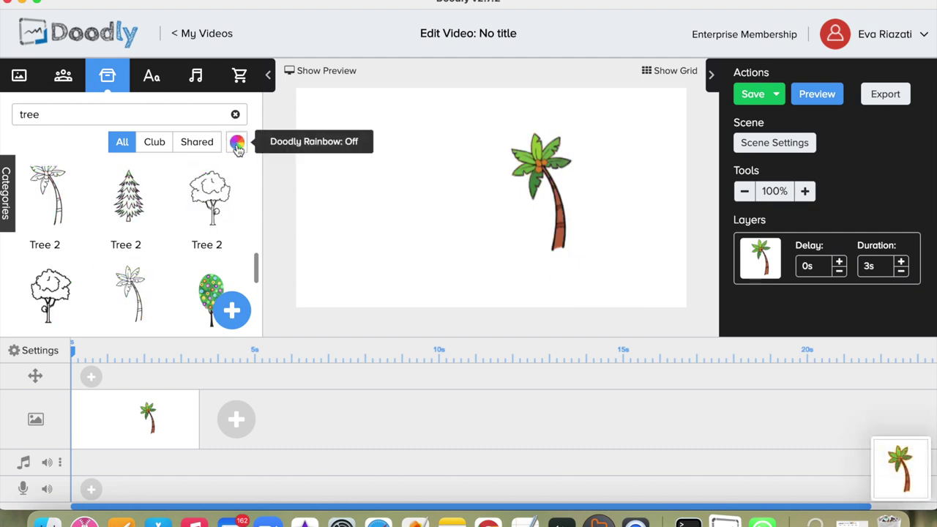
{"action": "mouse_move", "coordinate": [139, 311]}
{"action": "left_mouse_down"}
{"action": "mouse_move", "coordinate": [388, 220]}
{"action": "mouse_move", "coordinate": [412, 219]}
{"action": "left_mouse_up"}
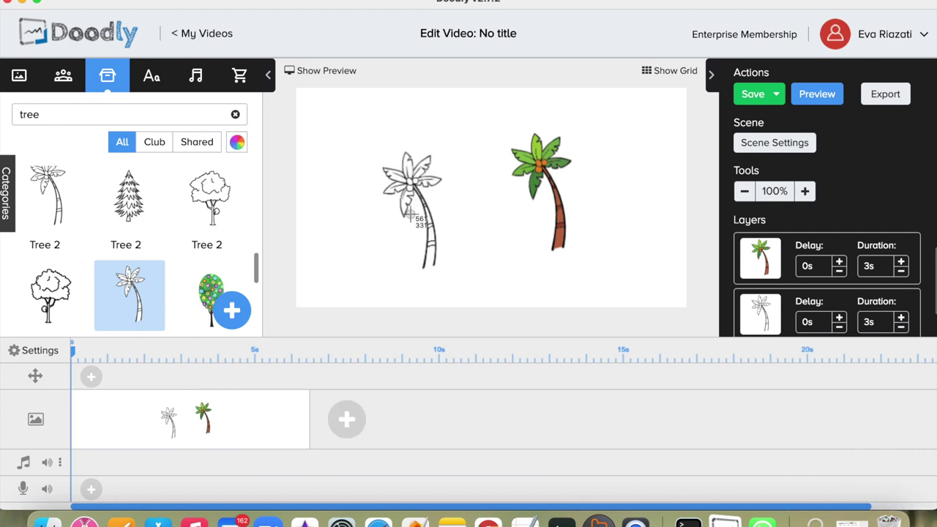
{"action": "left_click_drag", "start_coordinate": [352, 123], "coordinate": [470, 286]}
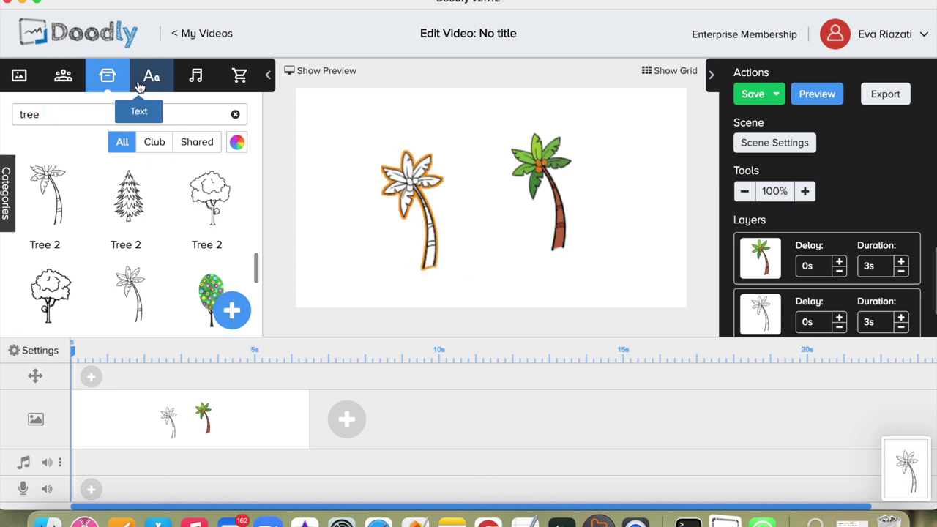
{"action": "left_click", "coordinate": [63, 75]}
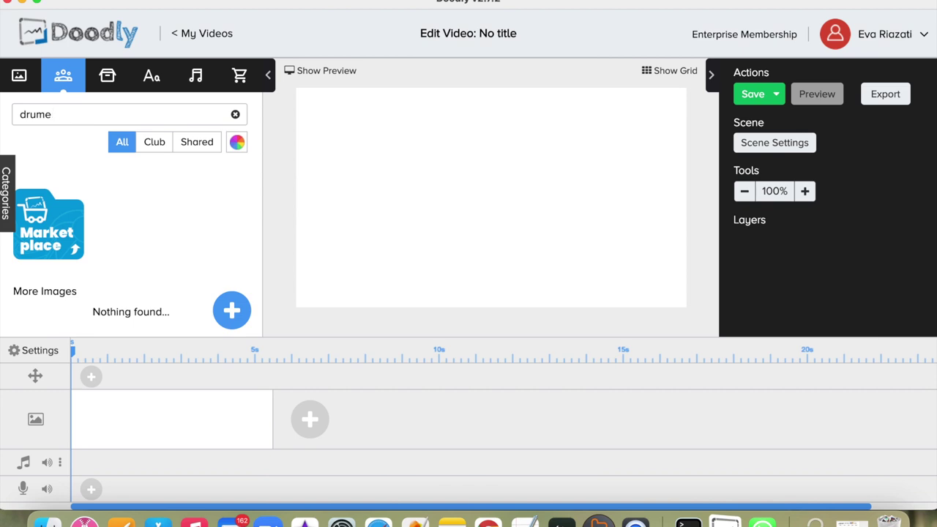
Place the sketch and coloured Roby Play Drums characters on the canvas and screenshot each
{"action": "key", "text": "BackSpace"}
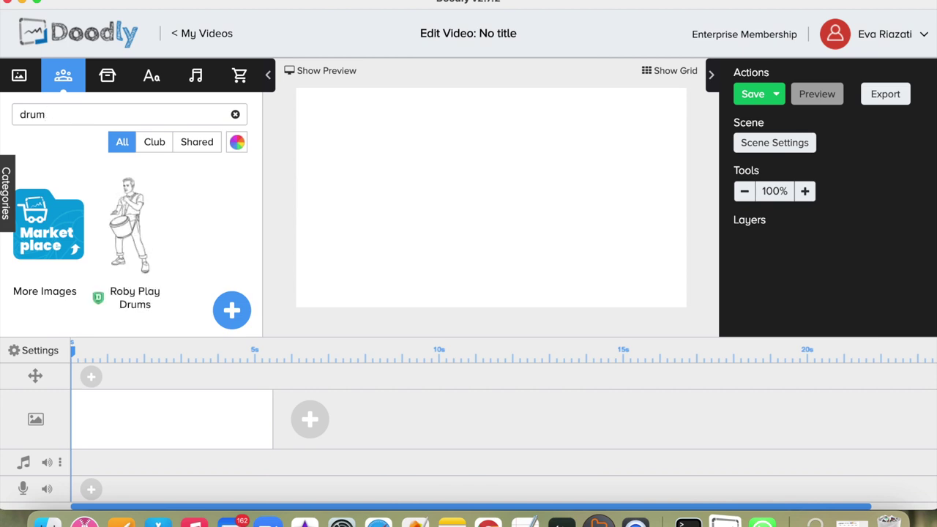
{"action": "left_click_drag", "start_coordinate": [162, 192], "coordinate": [553, 191]}
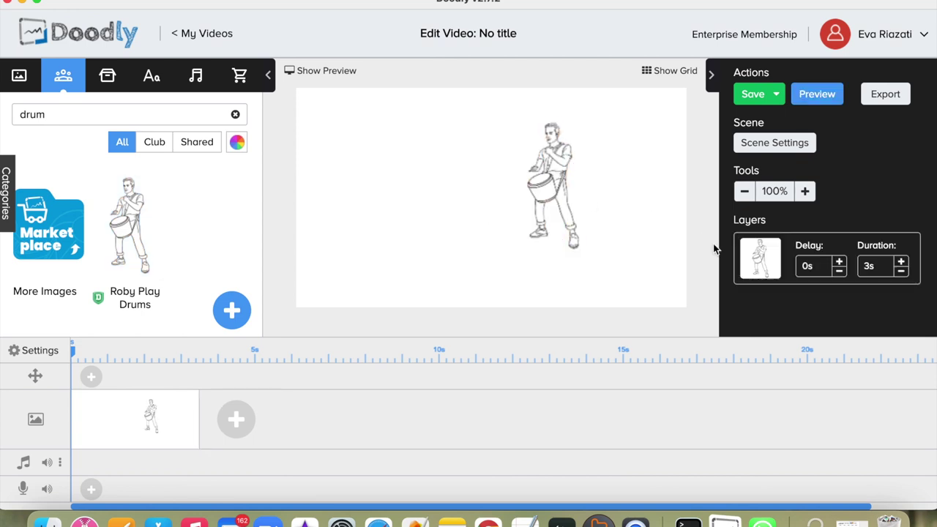
{"action": "left_click_drag", "start_coordinate": [501, 112], "coordinate": [610, 271]}
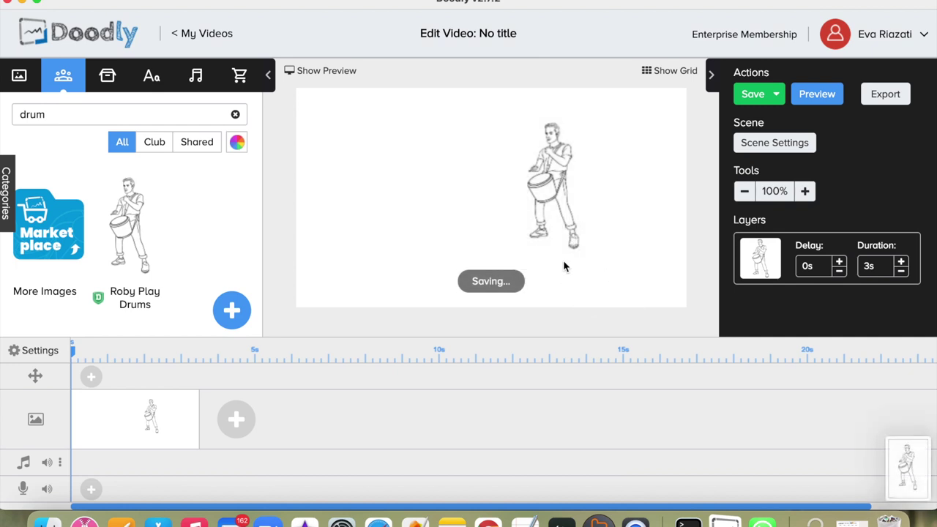
{"action": "left_click", "coordinate": [236, 142]}
{"action": "mouse_move", "coordinate": [128, 223]}
{"action": "left_mouse_down"}
{"action": "mouse_move", "coordinate": [345, 211]}
{"action": "mouse_move", "coordinate": [383, 192]}
{"action": "left_mouse_up"}
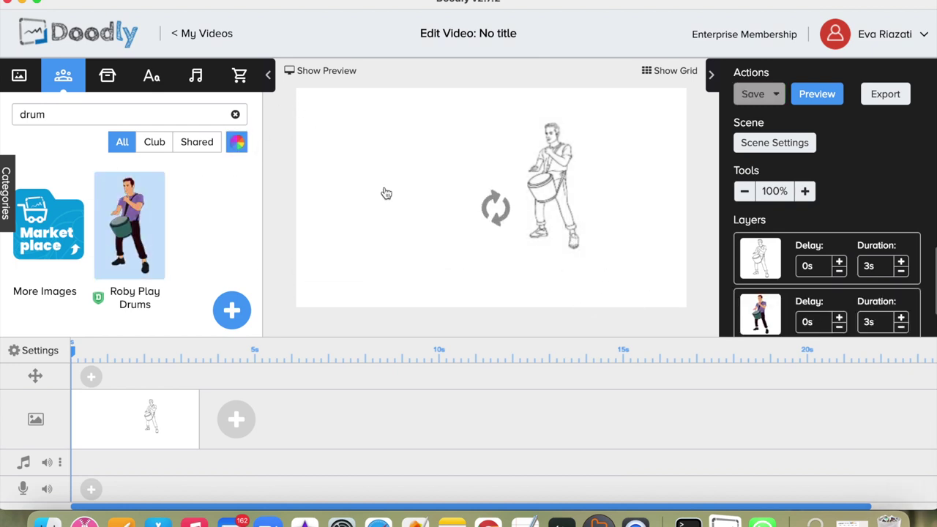
{"action": "left_click_drag", "start_coordinate": [331, 106], "coordinate": [437, 278]}
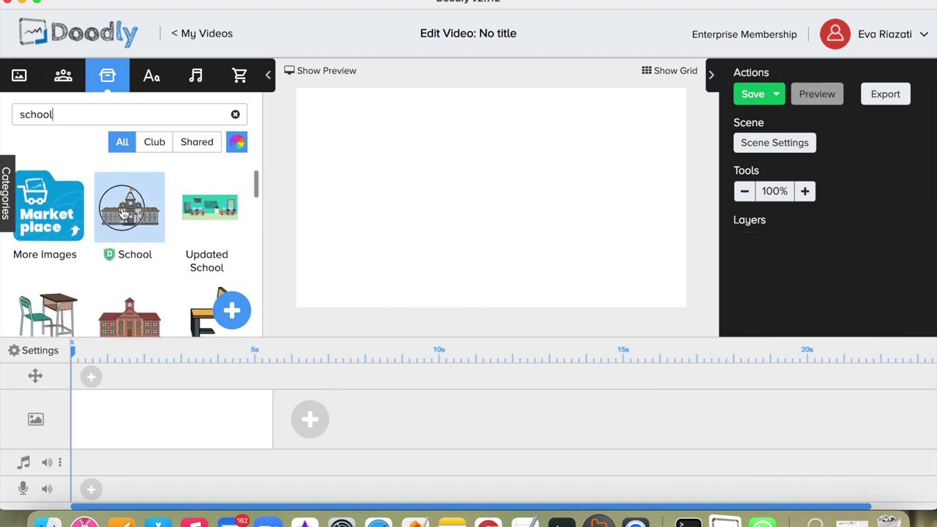
{"action": "left_click_drag", "start_coordinate": [129, 207], "coordinate": [472, 175]}
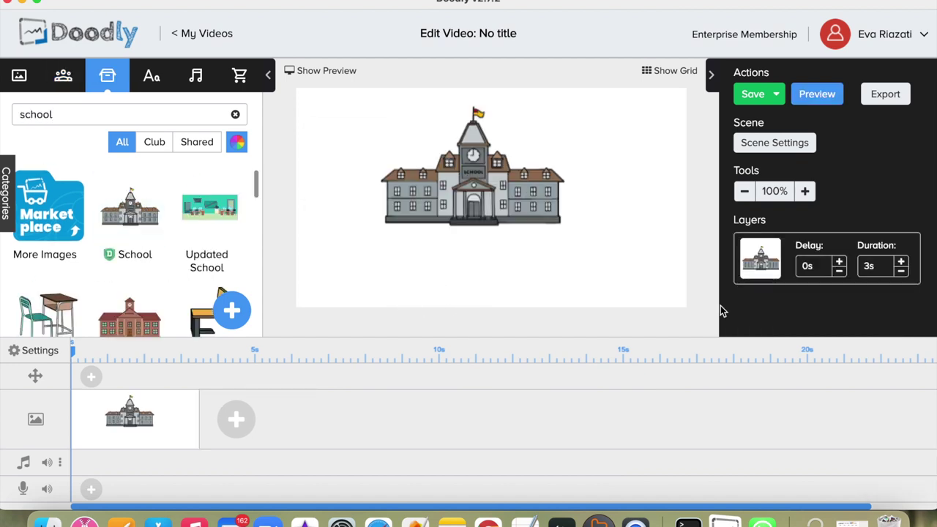
Capture screenshots of the coloured and sketch school props
{"action": "left_click", "coordinate": [236, 141]}
{"action": "key", "text": "super+shift+4"}
{"action": "left_click_drag", "start_coordinate": [330, 98], "coordinate": [580, 247]}
{"action": "left_click_drag", "start_coordinate": [130, 209], "coordinate": [524, 302]}
{"action": "key", "text": "super+z"}
{"action": "key", "text": "super+shift+4"}
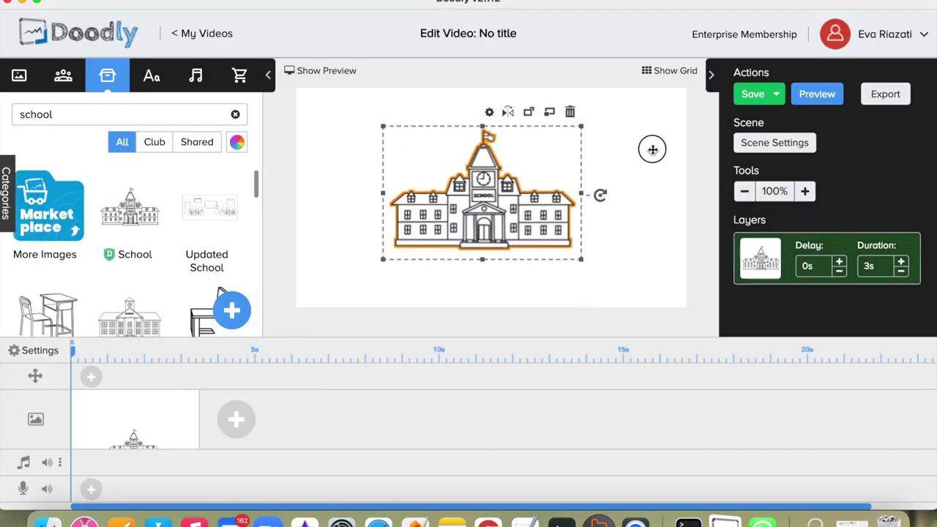
{"action": "left_click_drag", "start_coordinate": [341, 126], "coordinate": [603, 271]}
Search for 'sun', place the sketch sun on the canvas and screenshot it
{"action": "left_click_drag", "start_coordinate": [59, 114], "coordinate": [4, 117]}
{"action": "type", "text": "sun"}
{"action": "key", "text": "Return"}
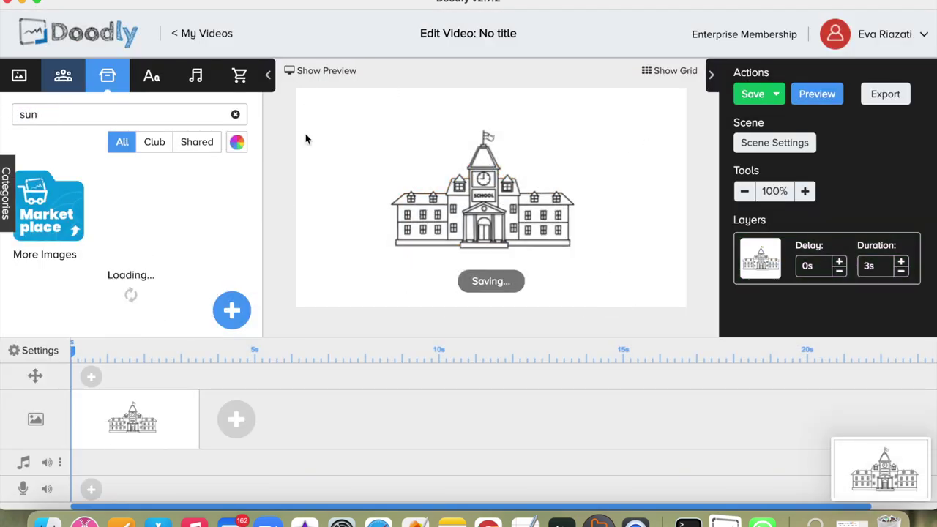
{"action": "key", "text": "Delete"}
{"action": "left_click_drag", "start_coordinate": [48, 304], "coordinate": [523, 206]}
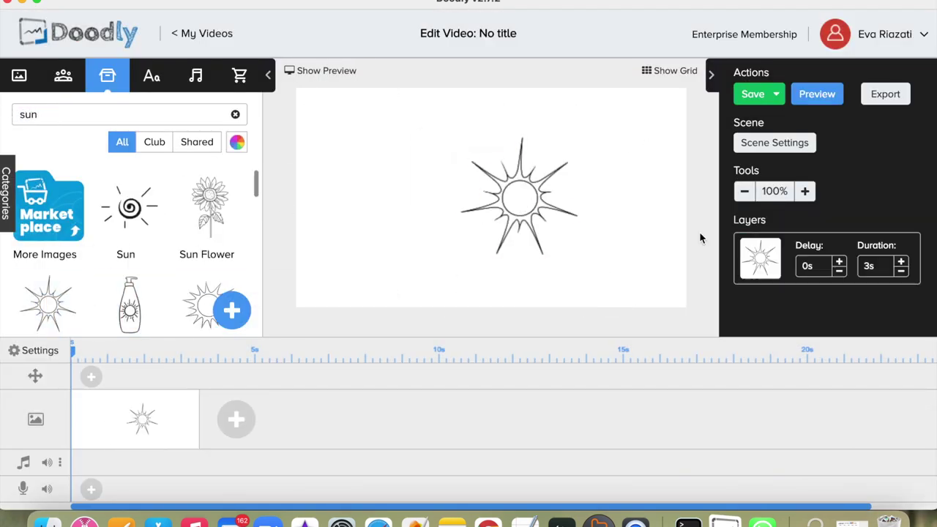
{"action": "key", "text": "super+shift+4"}
{"action": "left_click_drag", "start_coordinate": [393, 114], "coordinate": [616, 267]}
Search the characters library for 'kids'
{"action": "left_click", "coordinate": [63, 76]}
{"action": "left_click", "coordinate": [52, 122]}
{"action": "type", "text": "drum"}
{"action": "key", "text": "Return"}
{"action": "key", "text": "BackSpace"}
{"action": "key", "text": "BackSpace"}
{"action": "key", "text": "BackSpace"}
{"action": "key", "text": "BackSpace"}
{"action": "type", "text": "kids"}
{"action": "key", "text": "Return"}
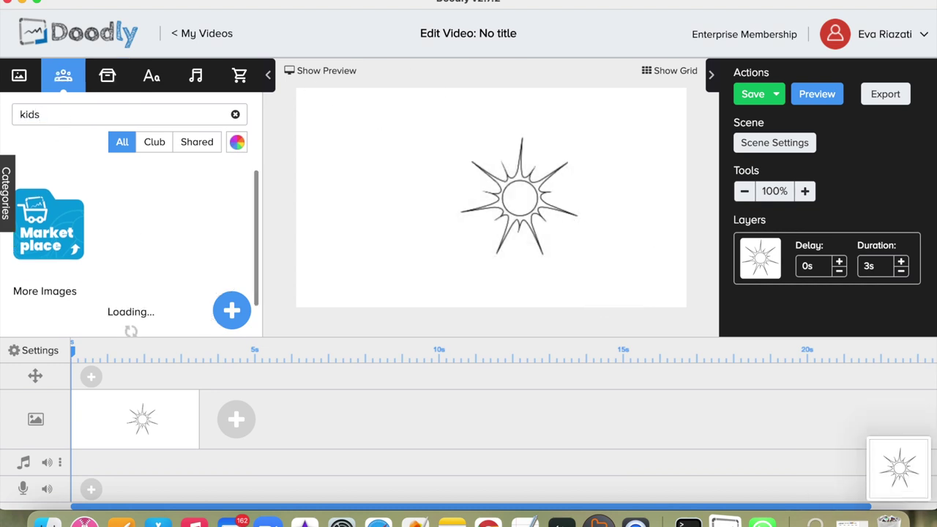
Delete the sun from the scene
{"action": "left_click", "coordinate": [556, 150]}
{"action": "left_click", "coordinate": [572, 120]}
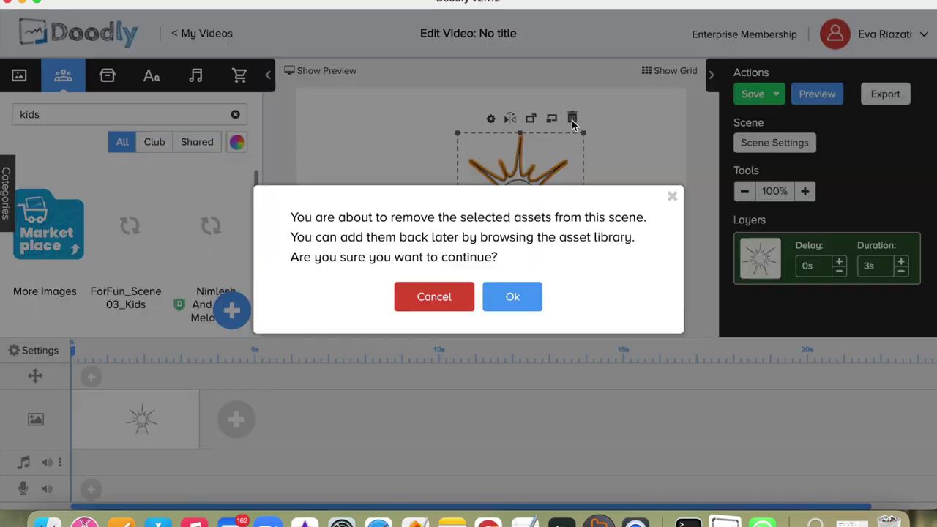
{"action": "left_click", "coordinate": [509, 295]}
Replace the sketch John and Jamal Walking kids with the coloured version
{"action": "left_click_drag", "start_coordinate": [253, 184], "coordinate": [256, 261]}
{"action": "left_click_drag", "start_coordinate": [44, 253], "coordinate": [458, 205]}
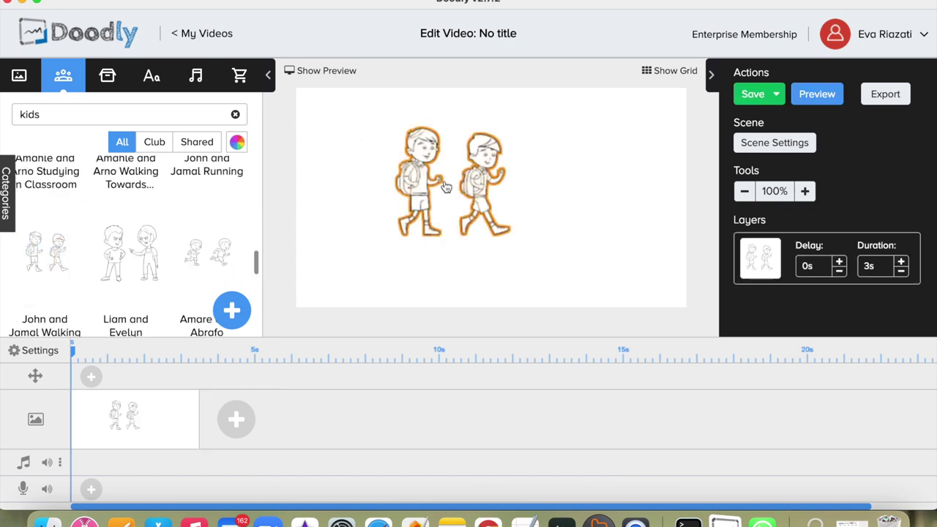
{"action": "left_click", "coordinate": [610, 151]}
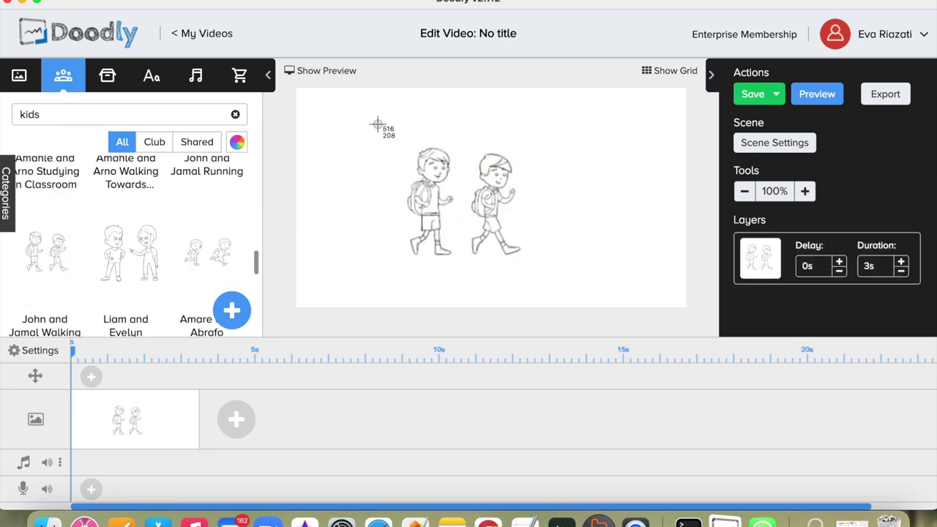
{"action": "left_click", "coordinate": [505, 228]}
{"action": "key", "text": "Delete"}
{"action": "left_click", "coordinate": [511, 295]}
{"action": "left_click_drag", "start_coordinate": [45, 252], "coordinate": [439, 212]}
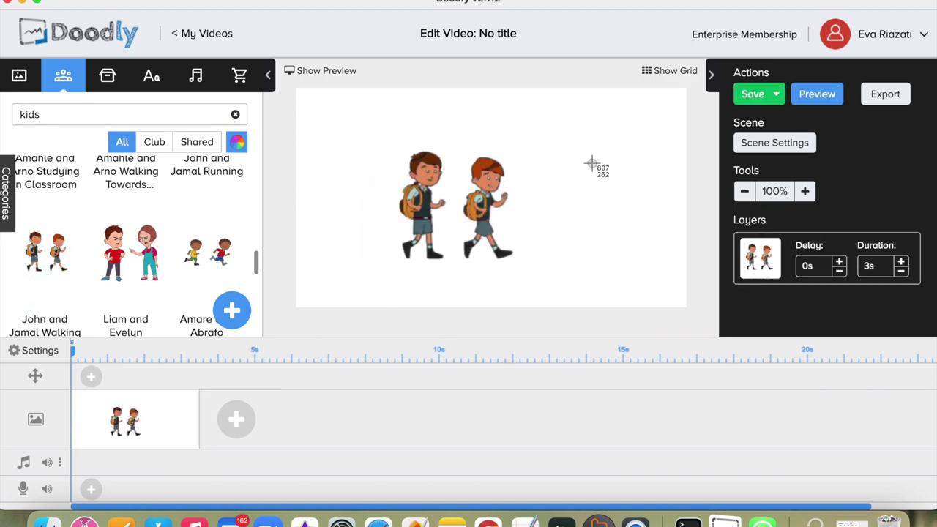
{"action": "left_click", "coordinate": [527, 279]}
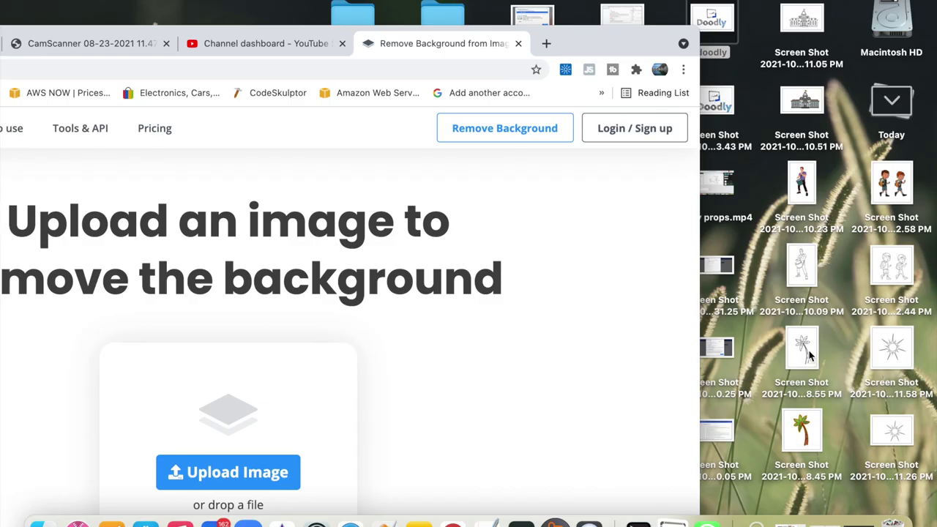
Upload the palm, sun, drummer and kids screenshots to remove.bg
{"action": "left_click_drag", "start_coordinate": [811, 354], "coordinate": [242, 414]}
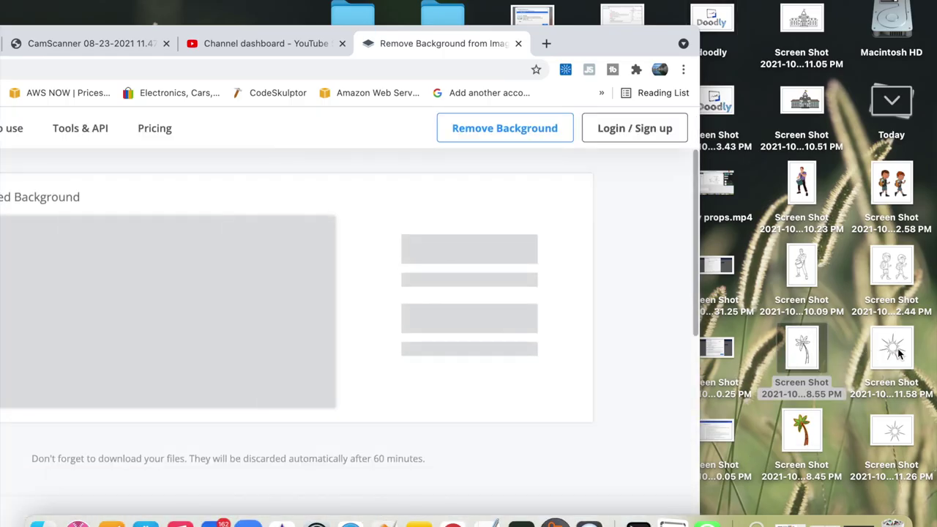
{"action": "left_click_drag", "start_coordinate": [900, 354], "coordinate": [220, 308]}
{"action": "left_click_drag", "start_coordinate": [820, 273], "coordinate": [280, 318]}
{"action": "left_click_drag", "start_coordinate": [881, 276], "coordinate": [228, 313]}
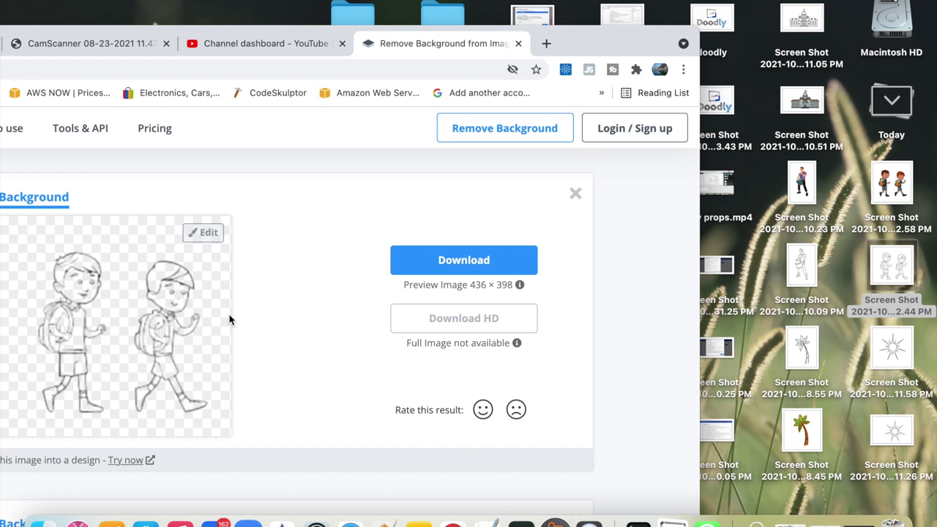
Upload the drummer, sun, kids and school screenshots, then download the school cut-out
{"action": "left_click_drag", "start_coordinate": [802, 265], "coordinate": [178, 286]}
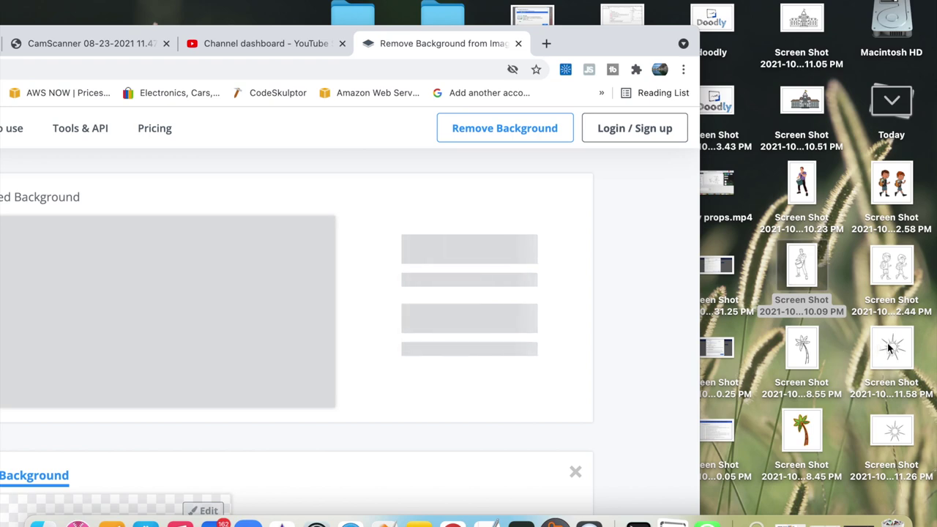
{"action": "left_click_drag", "start_coordinate": [892, 348], "coordinate": [288, 292]}
{"action": "left_click_drag", "start_coordinate": [891, 266], "coordinate": [271, 243]}
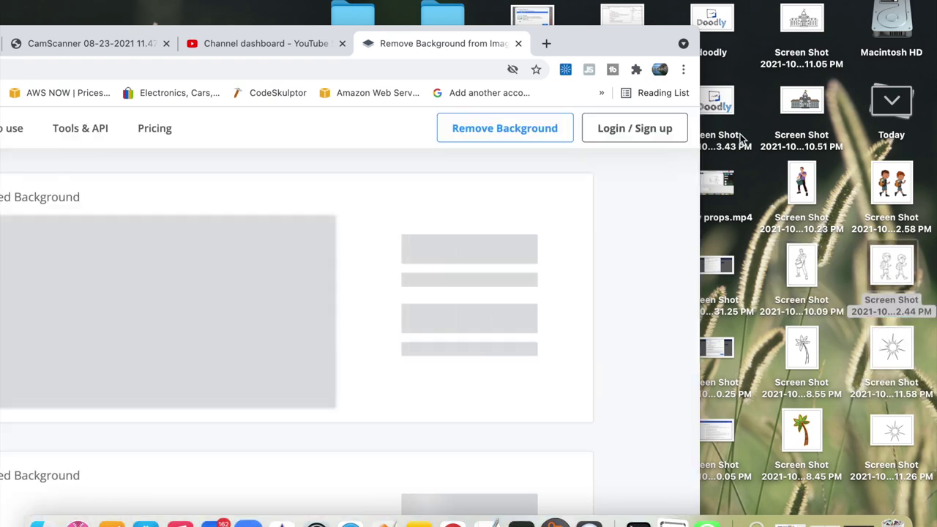
{"action": "left_click_drag", "start_coordinate": [802, 30], "coordinate": [200, 285]}
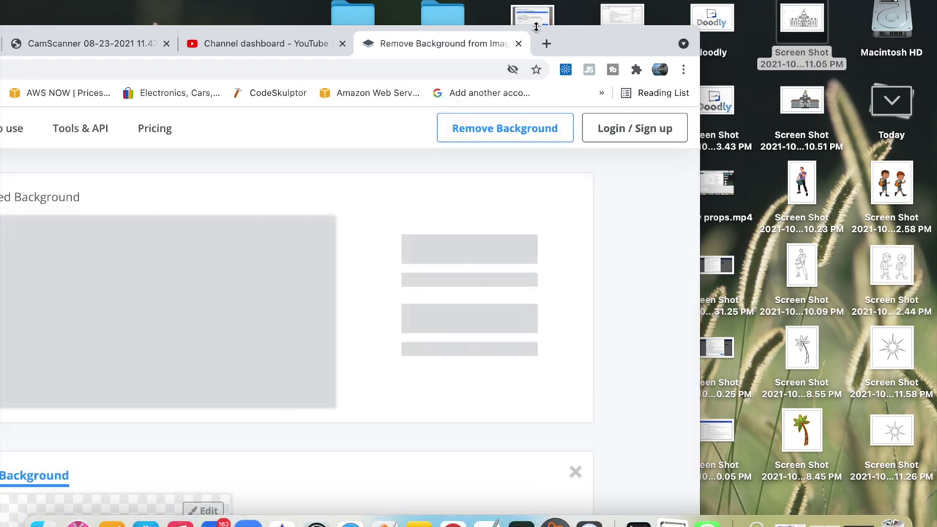
{"action": "left_click_drag", "start_coordinate": [569, 38], "coordinate": [782, 6]}
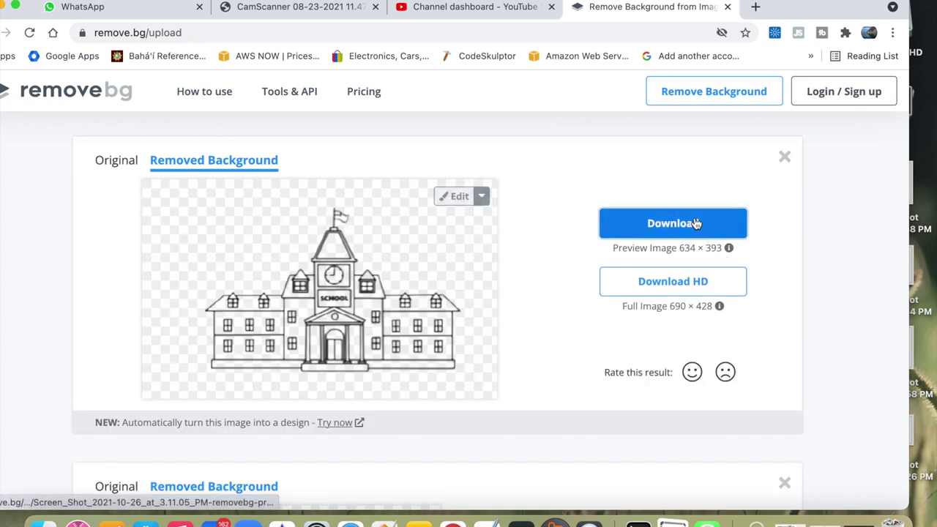
{"action": "left_click", "coordinate": [692, 222]}
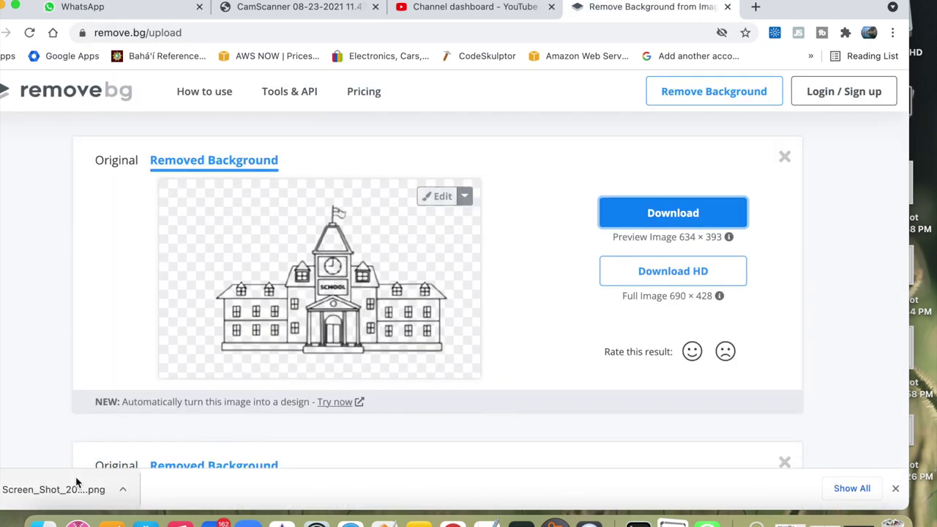
Save the school cut-out to the Desktop as 'School' and clear it from the page
{"action": "left_click", "coordinate": [73, 489]}
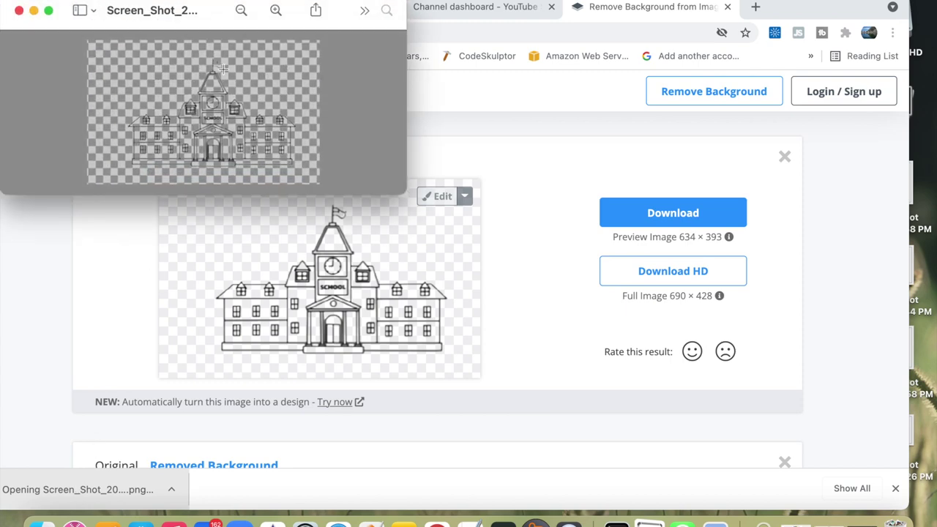
{"action": "left_click", "coordinate": [178, 15]}
{"action": "left_click", "coordinate": [475, 77]}
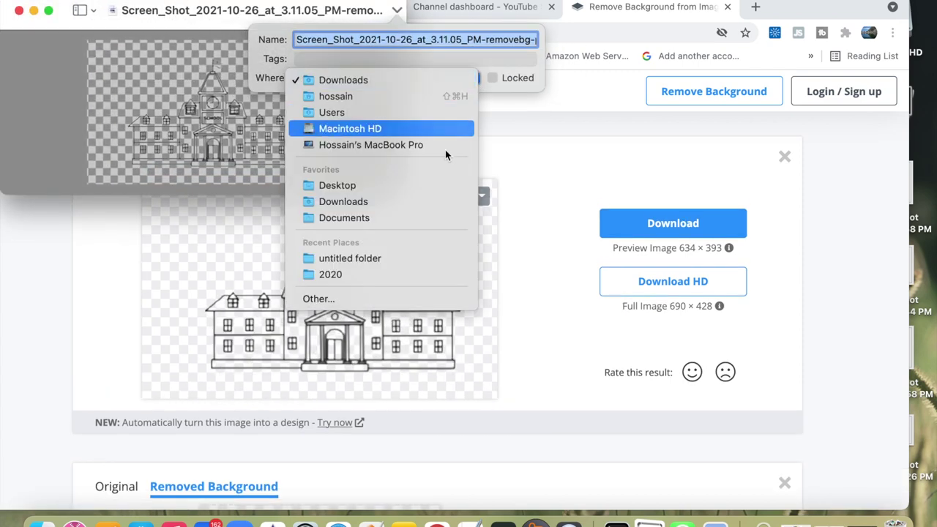
{"action": "left_click", "coordinate": [430, 184]}
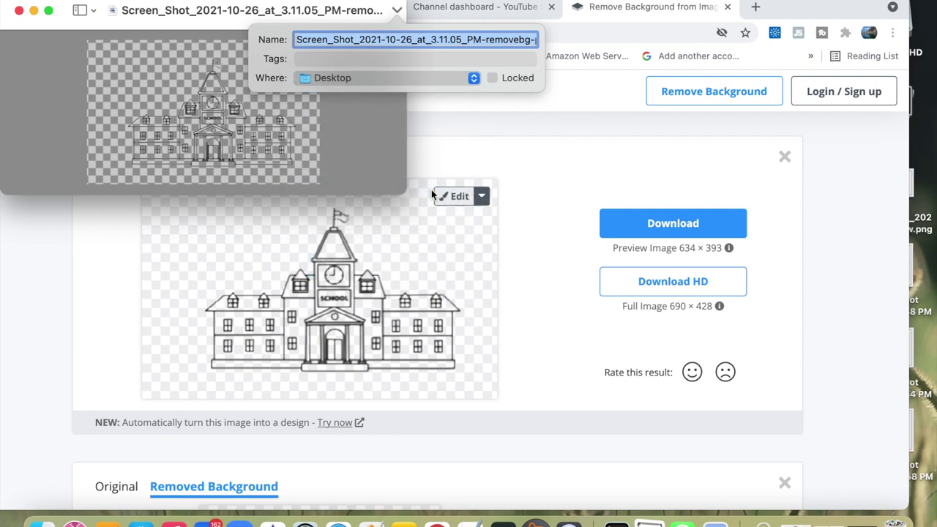
{"action": "type", "text": "School"}
{"action": "key", "text": "Return"}
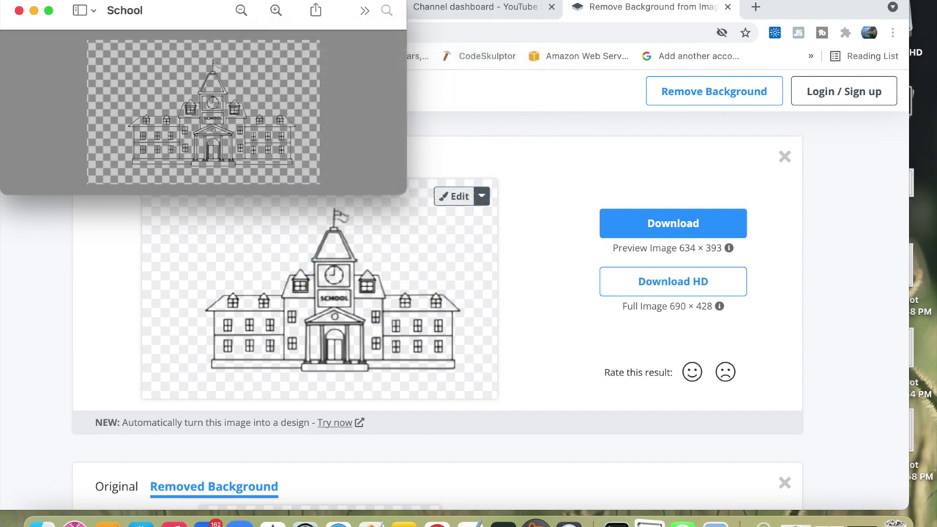
{"action": "left_click", "coordinate": [19, 11]}
{"action": "left_click_drag", "start_coordinate": [866, 401], "coordinate": [785, 157]}
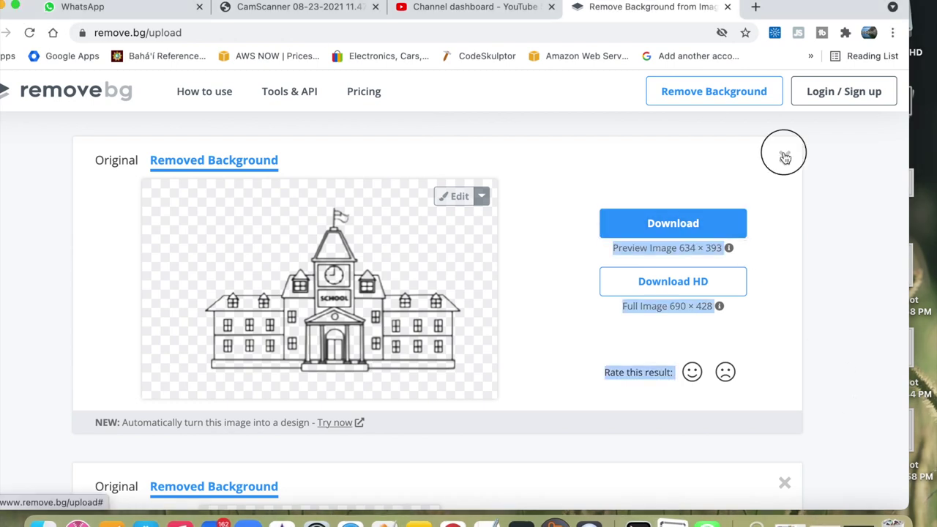
{"action": "left_click", "coordinate": [785, 157]}
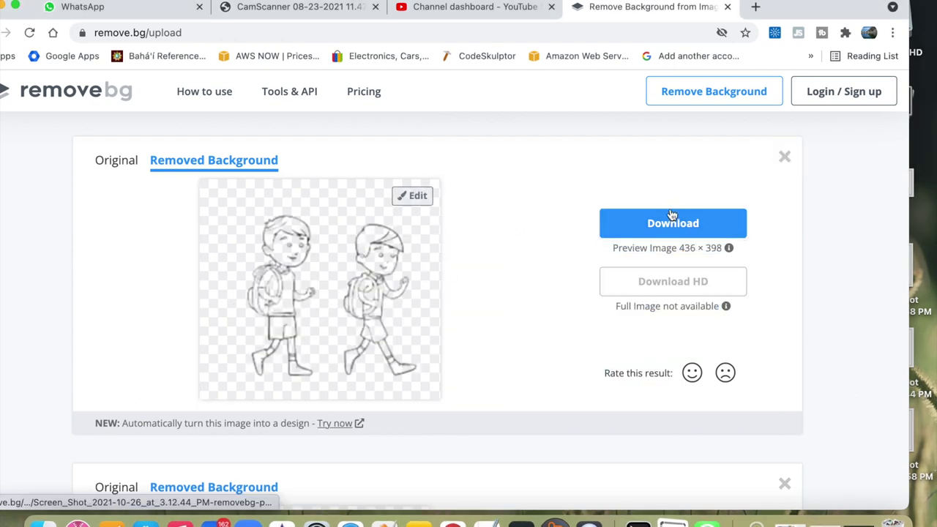
Download the two-boys cut-out and save it to the Desktop as 'Kids'
{"action": "left_click", "coordinate": [690, 224]}
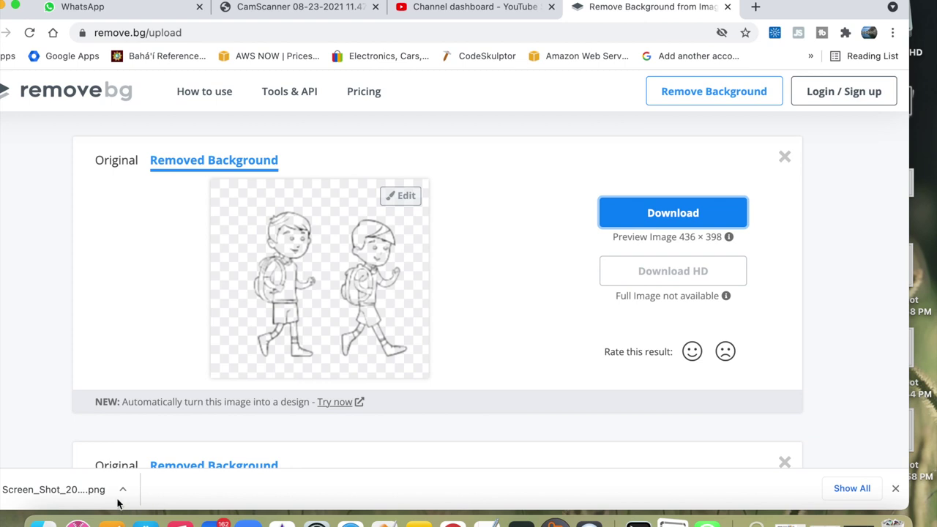
{"action": "left_click", "coordinate": [77, 483]}
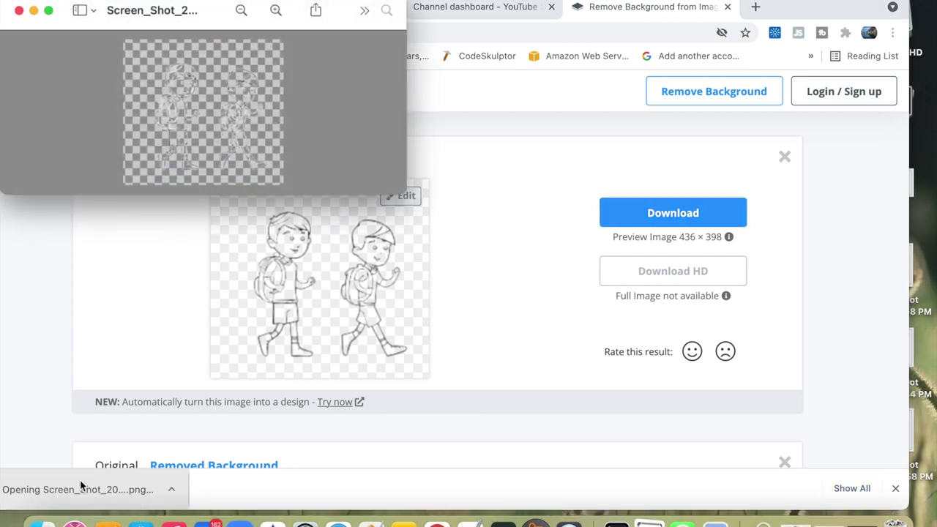
{"action": "left_click", "coordinate": [176, 17]}
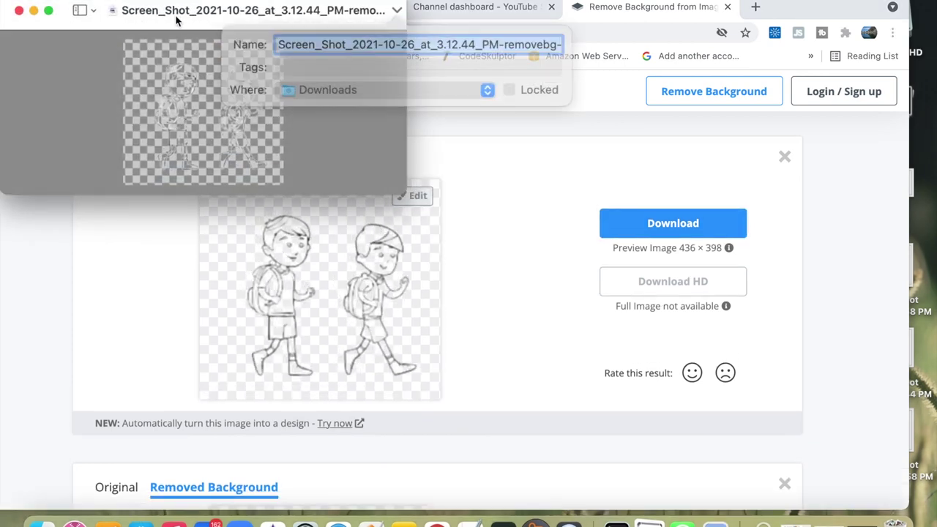
{"action": "left_click", "coordinate": [473, 77]}
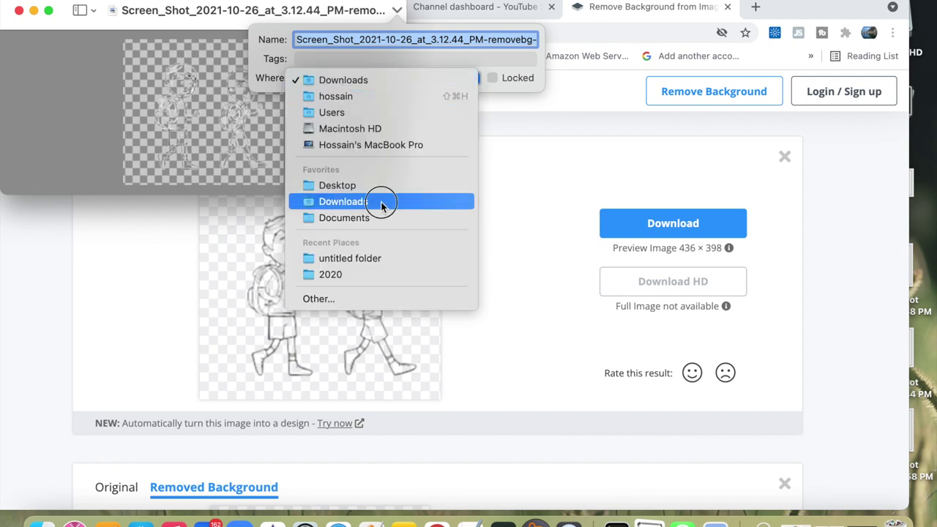
{"action": "left_click", "coordinate": [412, 184]}
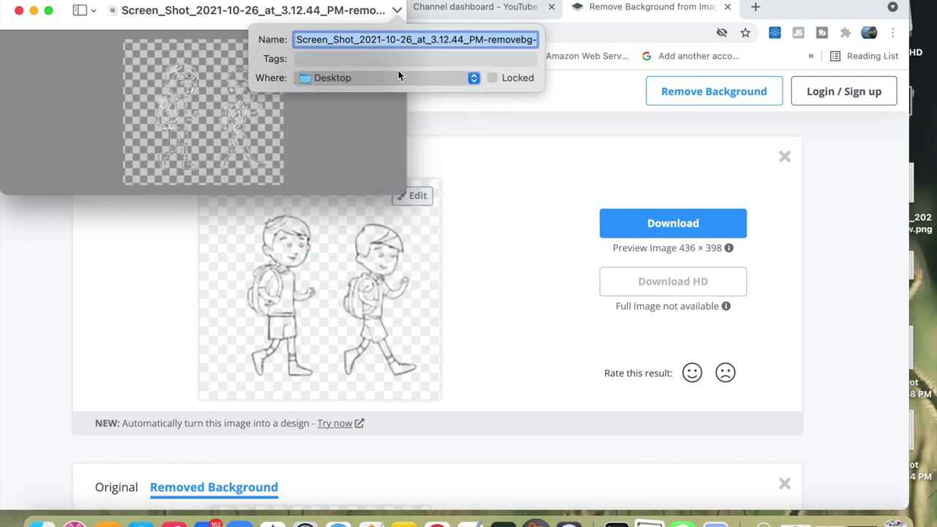
{"action": "type", "text": "Kids"}
{"action": "key", "text": "Return"}
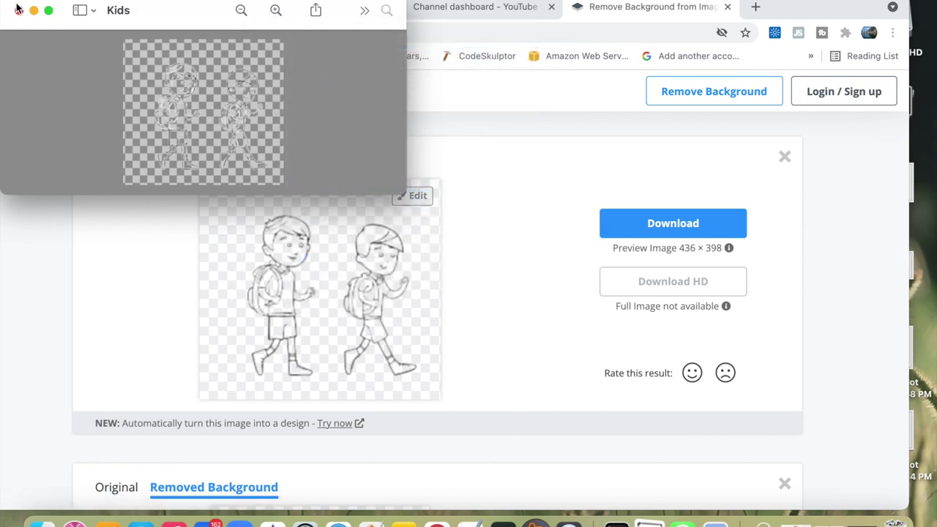
{"action": "left_click", "coordinate": [18, 9]}
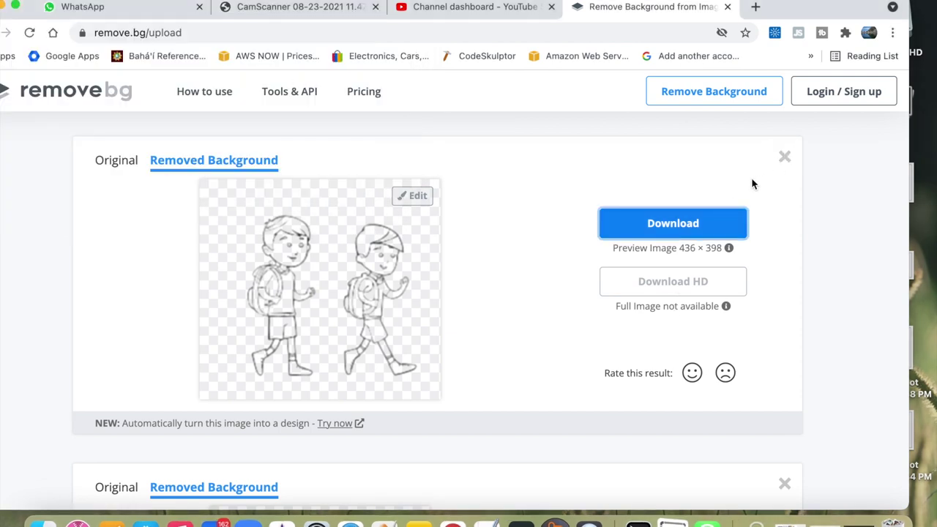
{"action": "left_click", "coordinate": [785, 158]}
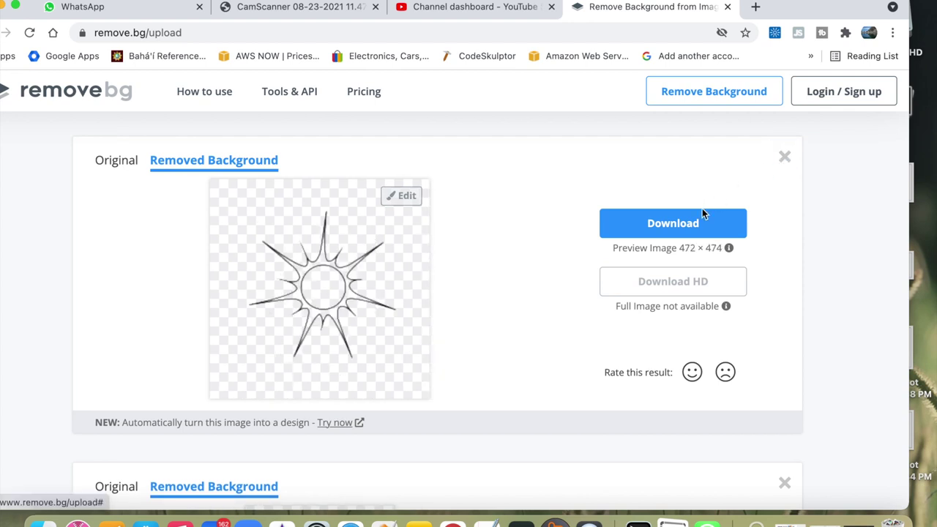
Download the sun cut-out and save it to the Desktop as 'Sun'
{"action": "left_click", "coordinate": [702, 213]}
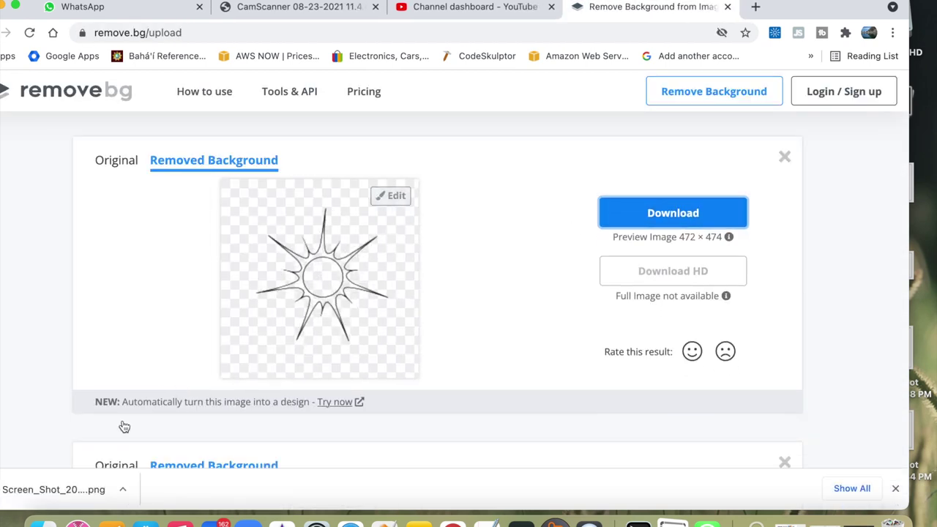
{"action": "left_click", "coordinate": [81, 490]}
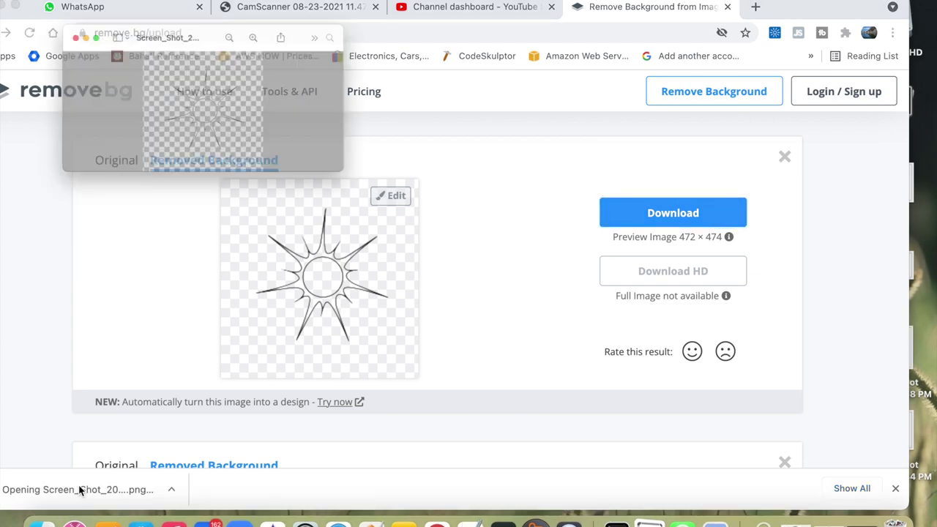
{"action": "left_click", "coordinate": [190, 11]}
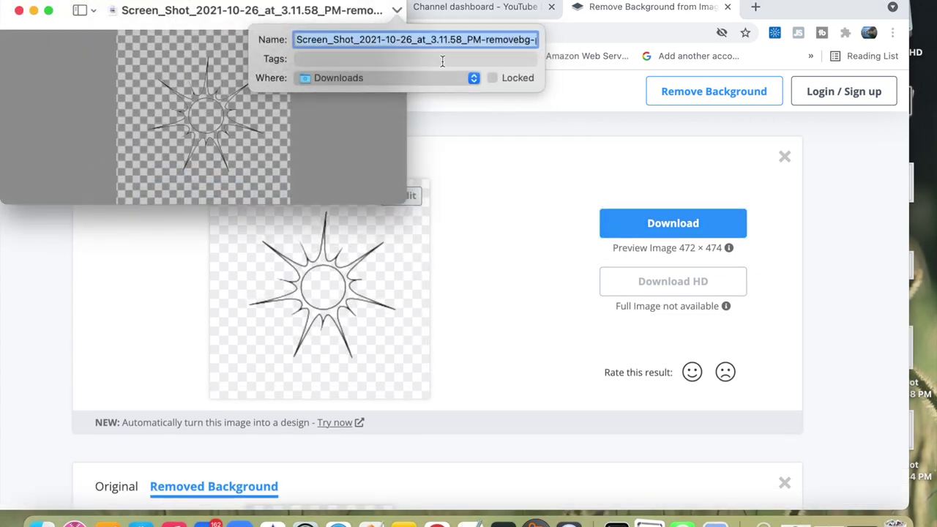
{"action": "left_click", "coordinate": [388, 77]}
{"action": "left_click", "coordinate": [413, 186]}
{"action": "type", "text": "Sun"}
{"action": "key", "text": "Return"}
{"action": "left_click", "coordinate": [784, 152]}
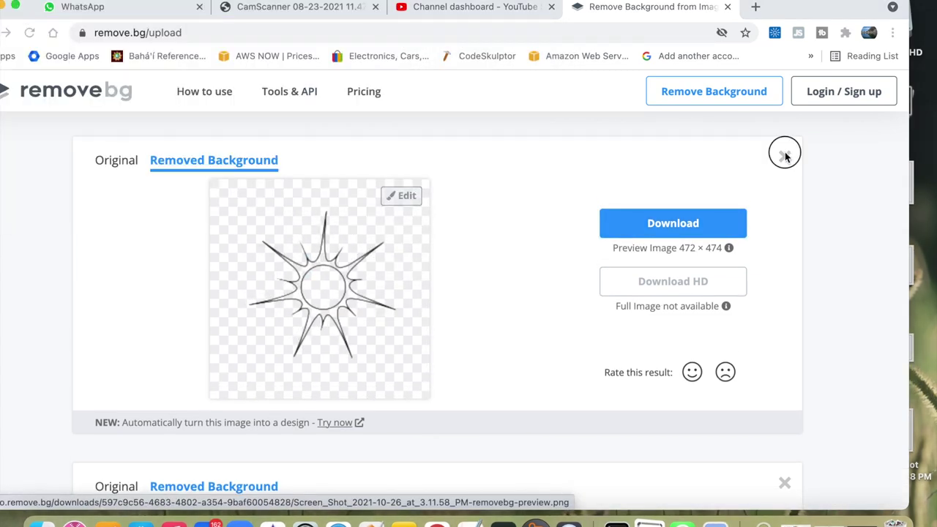
{"action": "left_click", "coordinate": [695, 228]}
Save the drummer cut-out to the Desktop as 'Drumer'
{"action": "left_click", "coordinate": [101, 489]}
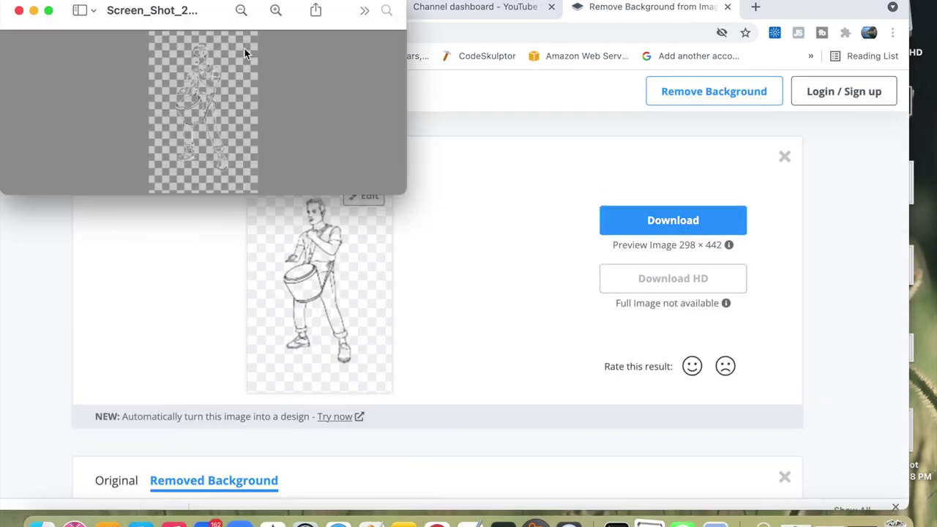
{"action": "left_click", "coordinate": [174, 10]}
{"action": "left_click", "coordinate": [388, 78]}
{"action": "left_click", "coordinate": [406, 184]}
{"action": "type", "text": "Drumer"}
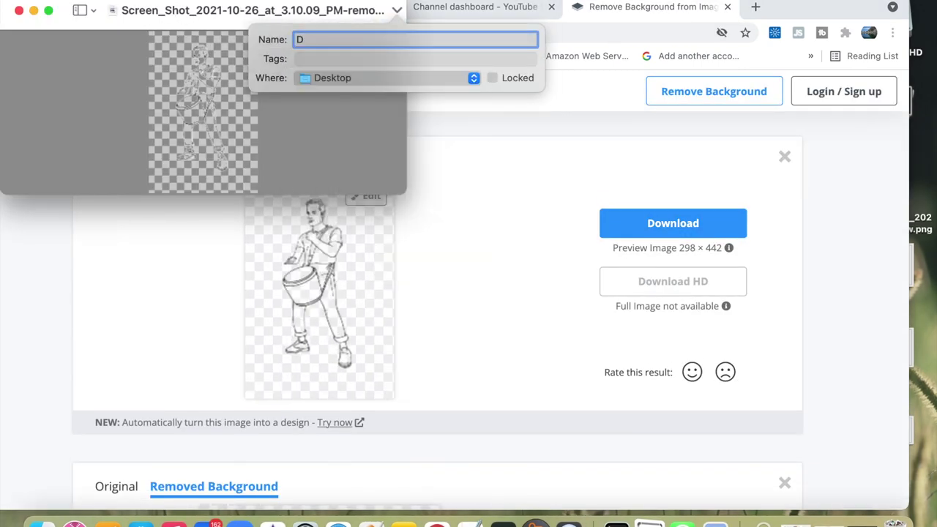
{"action": "key", "text": "Return"}
{"action": "left_click", "coordinate": [535, 327]}
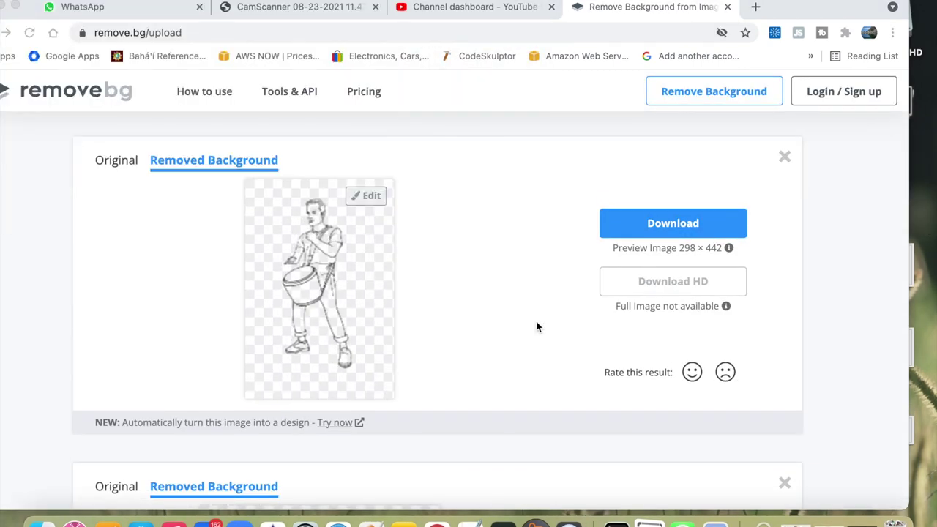
{"action": "left_click", "coordinate": [783, 156]}
Save the two-boys image to the Desktop as 'Kids2' and clear its result
{"action": "left_click", "coordinate": [73, 488]}
{"action": "left_click", "coordinate": [176, 11]}
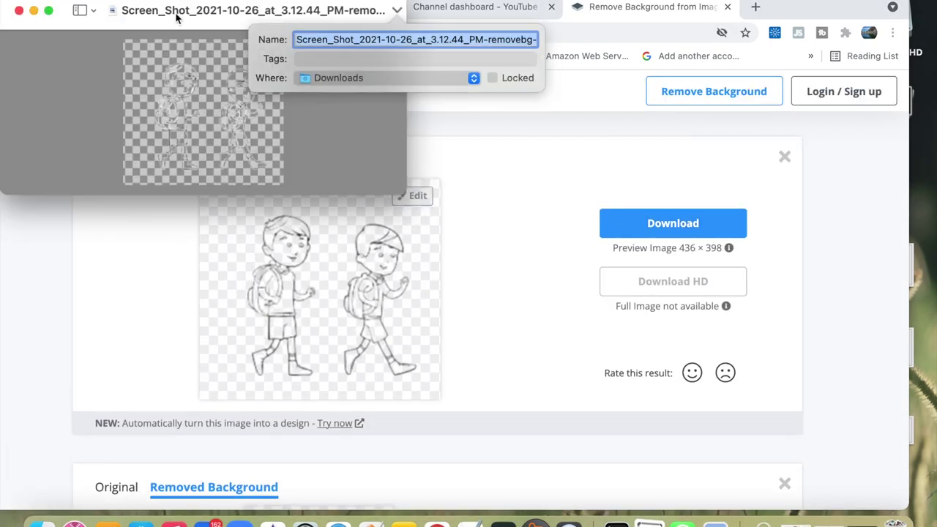
{"action": "left_click", "coordinate": [388, 77]}
{"action": "left_click", "coordinate": [405, 183]}
{"action": "type", "text": "Kids2"}
{"action": "key", "text": "Return"}
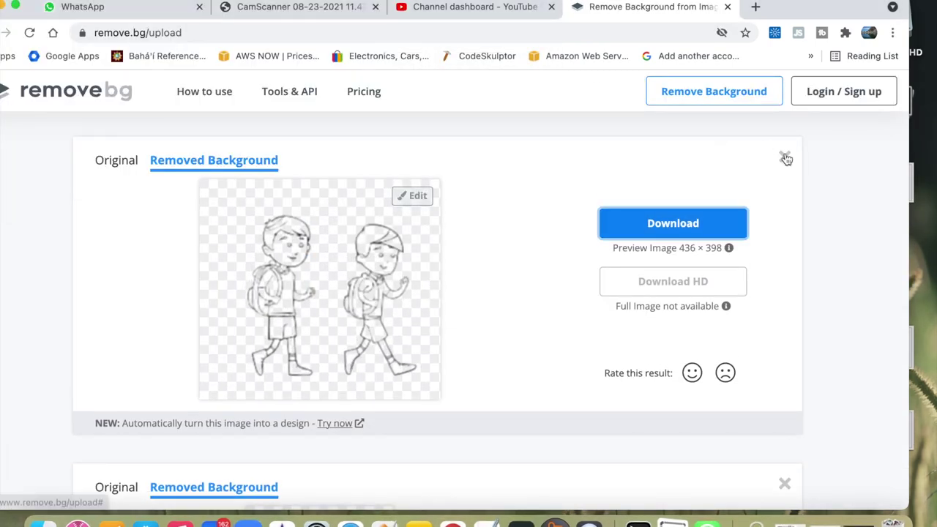
{"action": "left_click", "coordinate": [785, 157]}
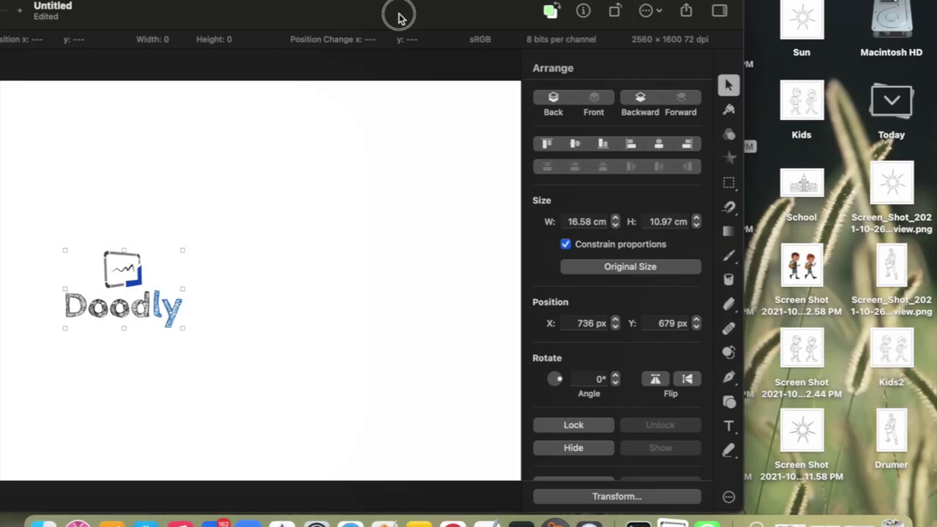
Drag the two-boys, drummer and sun drawings from the desktop onto the canvas
{"action": "left_click_drag", "start_coordinate": [397, 16], "coordinate": [379, 27]}
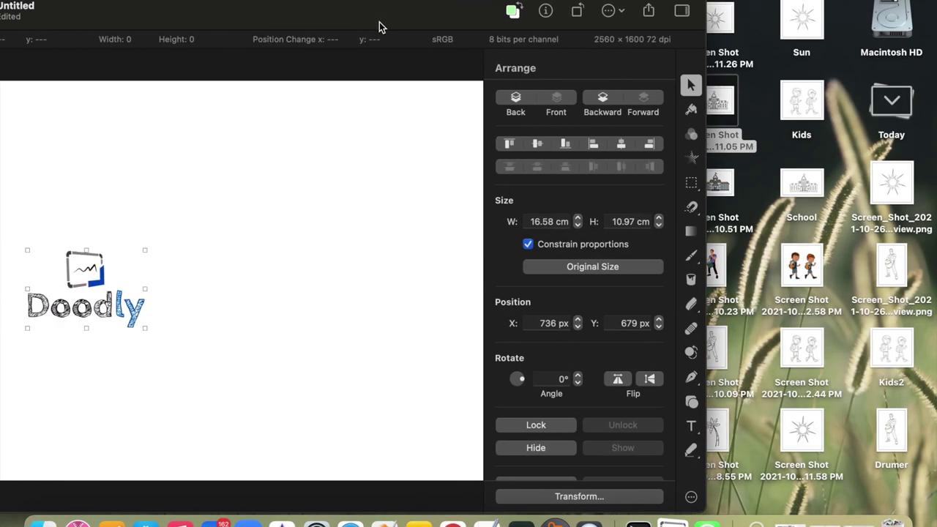
{"action": "left_click_drag", "start_coordinate": [816, 373], "coordinate": [263, 296]}
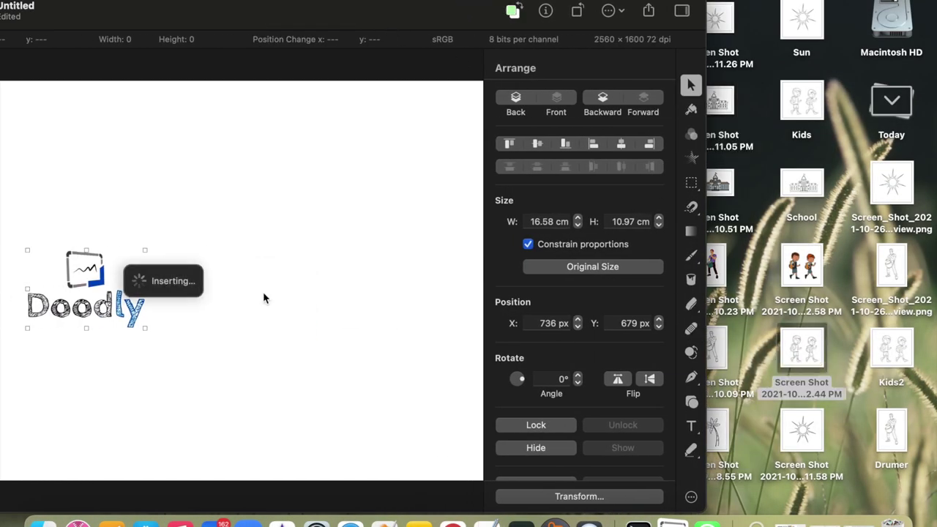
{"action": "left_click_drag", "start_coordinate": [893, 265], "coordinate": [388, 148]}
{"action": "left_click_drag", "start_coordinate": [886, 175], "coordinate": [386, 265]}
{"action": "mouse_move", "coordinate": [898, 433]}
{"action": "left_mouse_down"}
{"action": "mouse_move", "coordinate": [529, 434]}
{"action": "mouse_move", "coordinate": [925, 440]}
{"action": "mouse_move", "coordinate": [914, 438]}
{"action": "left_mouse_up"}
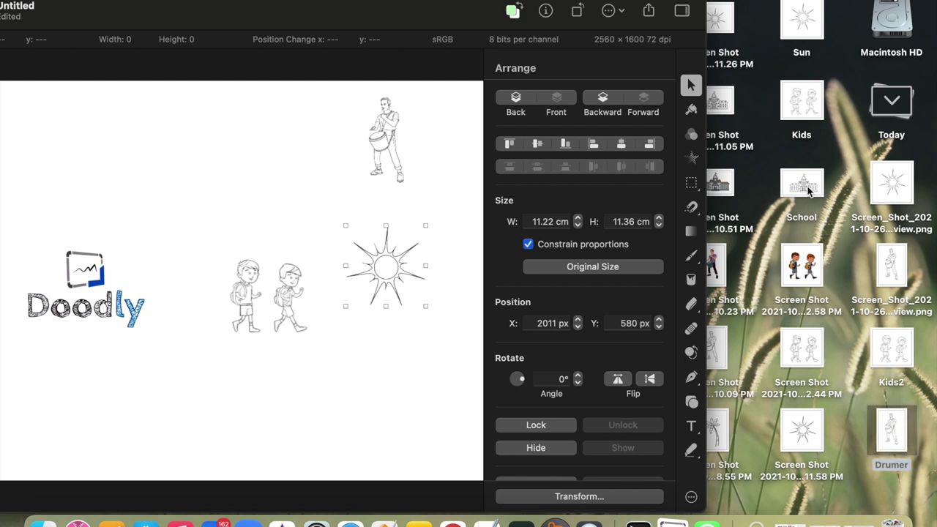
Add the school building and palm tree drawings to the canvas
{"action": "mouse_move", "coordinate": [809, 192]}
{"action": "left_mouse_down"}
{"action": "mouse_move", "coordinate": [98, 153]}
{"action": "mouse_move", "coordinate": [111, 153]}
{"action": "left_mouse_up"}
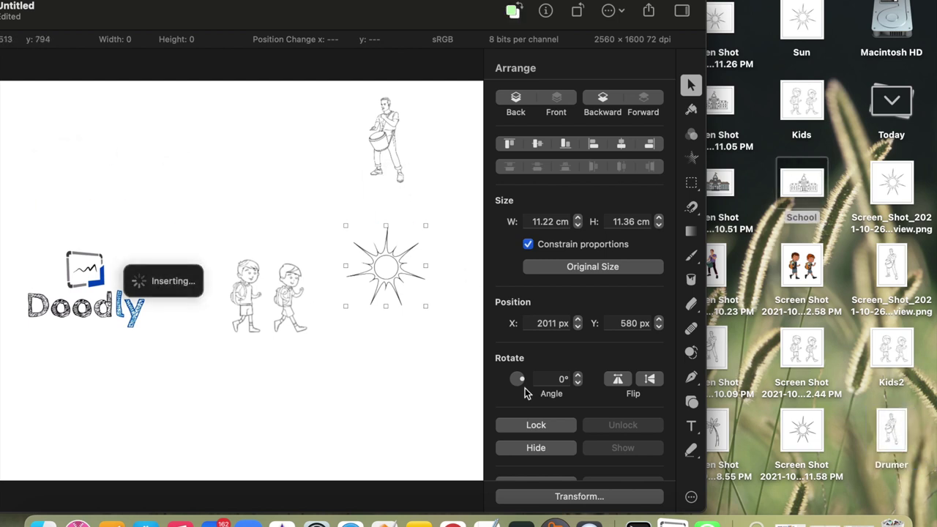
{"action": "mouse_move", "coordinate": [713, 418]}
{"action": "left_mouse_down"}
{"action": "mouse_move", "coordinate": [699, 425]}
{"action": "mouse_move", "coordinate": [364, 391]}
{"action": "mouse_move", "coordinate": [364, 410]}
{"action": "left_mouse_up"}
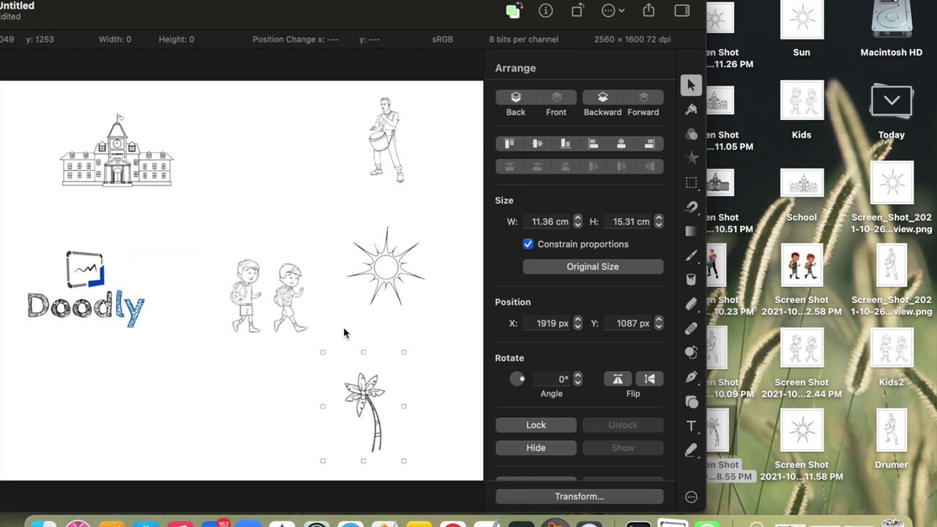
{"action": "left_click_drag", "start_coordinate": [432, 11], "coordinate": [195, 44]}
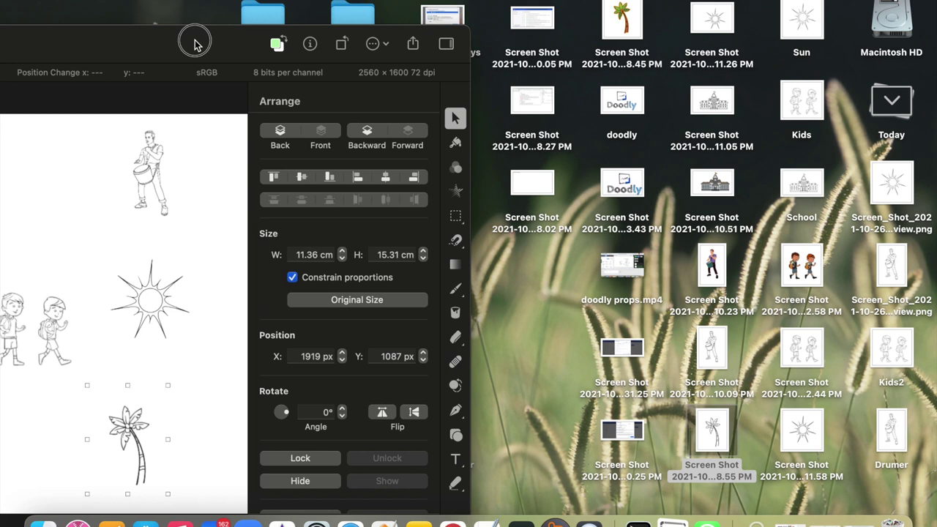
{"action": "left_click_drag", "start_coordinate": [188, 41], "coordinate": [613, 1]}
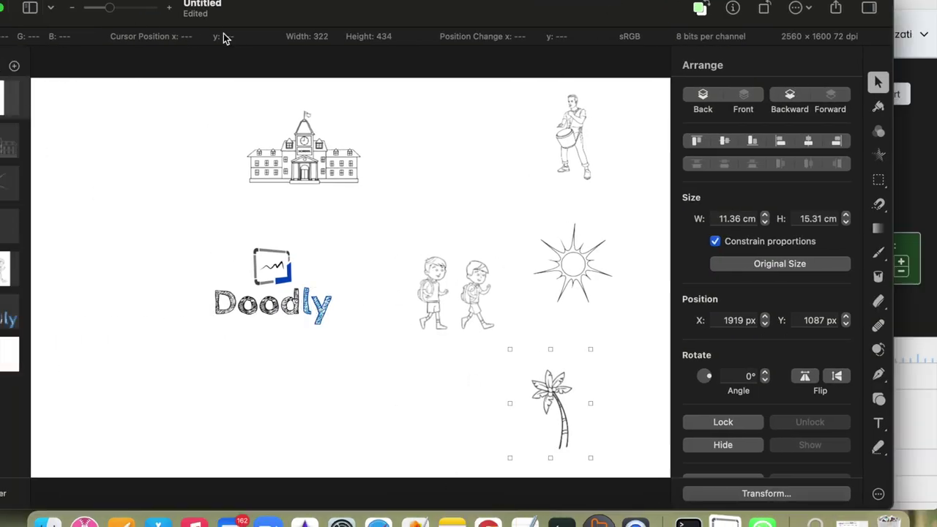
{"action": "left_click_drag", "start_coordinate": [269, 2], "coordinate": [392, 2]}
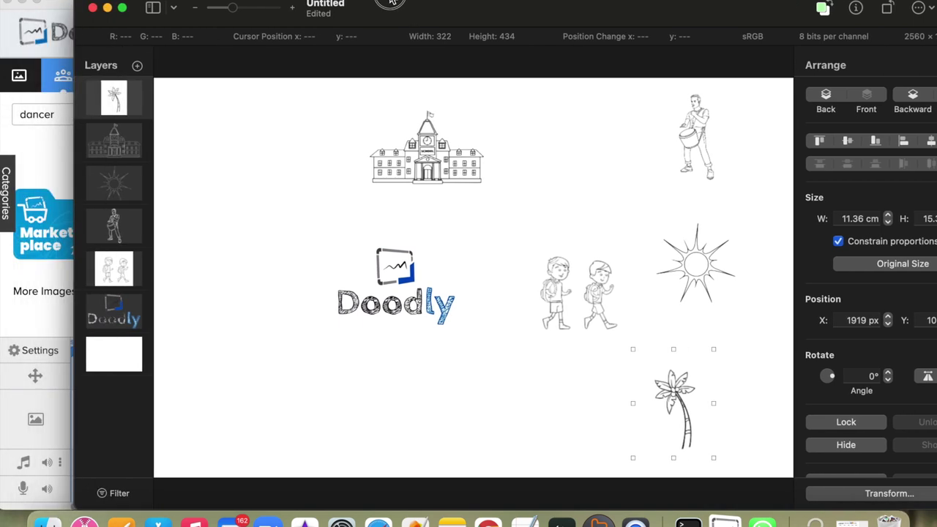
Go full screen and enlarge the Doodly logo, moving it toward the canvas centre
{"action": "left_click", "coordinate": [122, 8]}
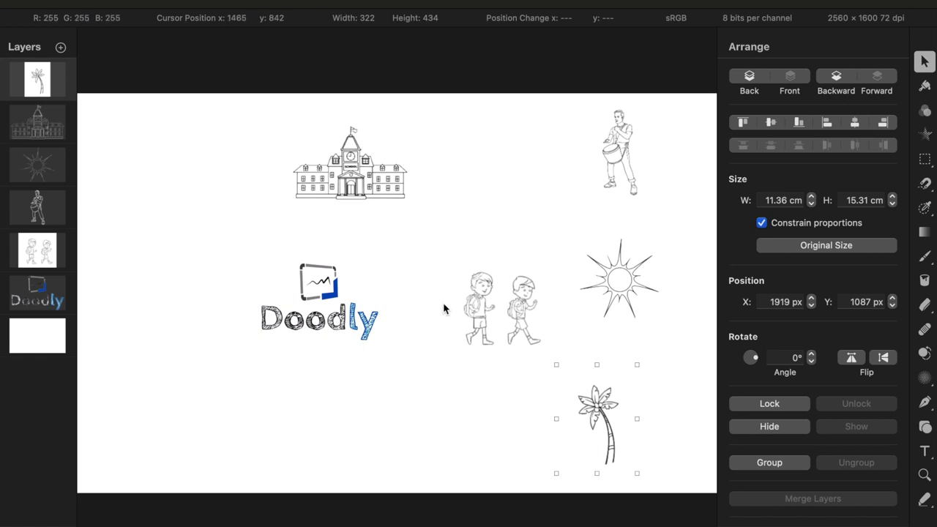
{"action": "left_click", "coordinate": [53, 299]}
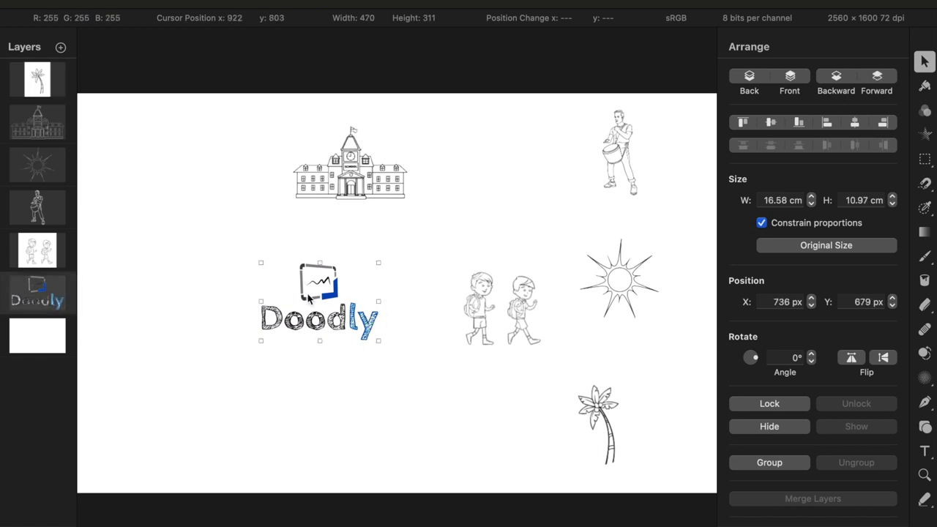
{"action": "left_click_drag", "start_coordinate": [380, 264], "coordinate": [669, 178]}
{"action": "left_click_drag", "start_coordinate": [361, 280], "coordinate": [361, 340]}
{"action": "left_click_drag", "start_coordinate": [383, 400], "coordinate": [383, 503]}
{"action": "left_click_drag", "start_coordinate": [370, 381], "coordinate": [389, 317]}
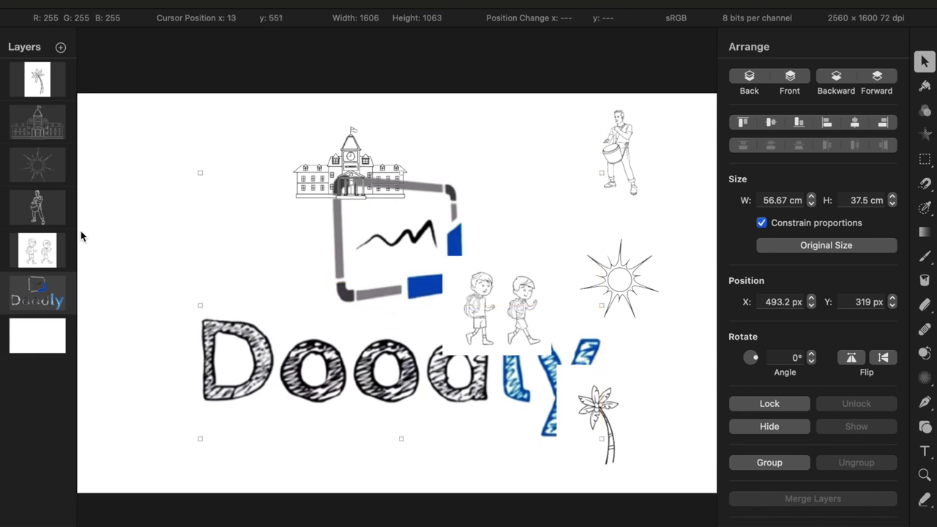
Delete the two-boys drawing
{"action": "left_click", "coordinate": [41, 241]}
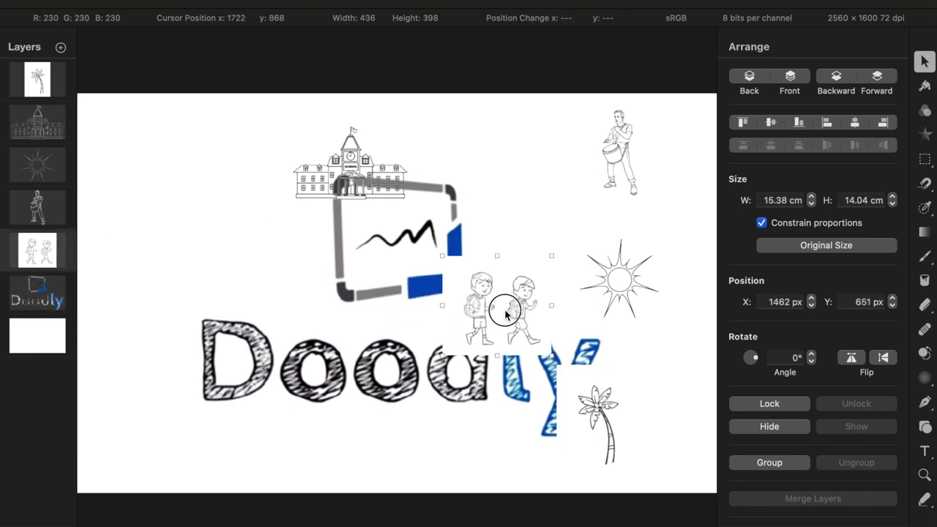
{"action": "left_click_drag", "start_coordinate": [506, 314], "coordinate": [495, 287]}
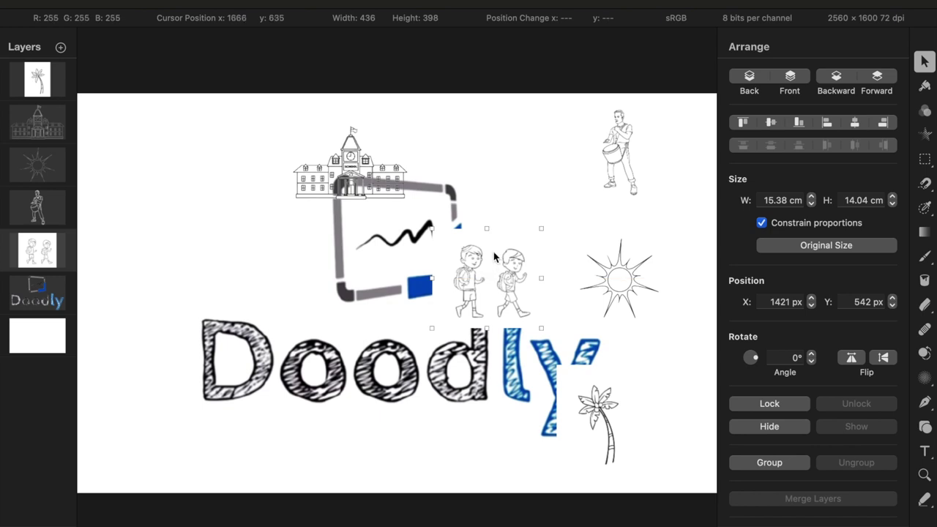
{"action": "key", "text": "BackSpace"}
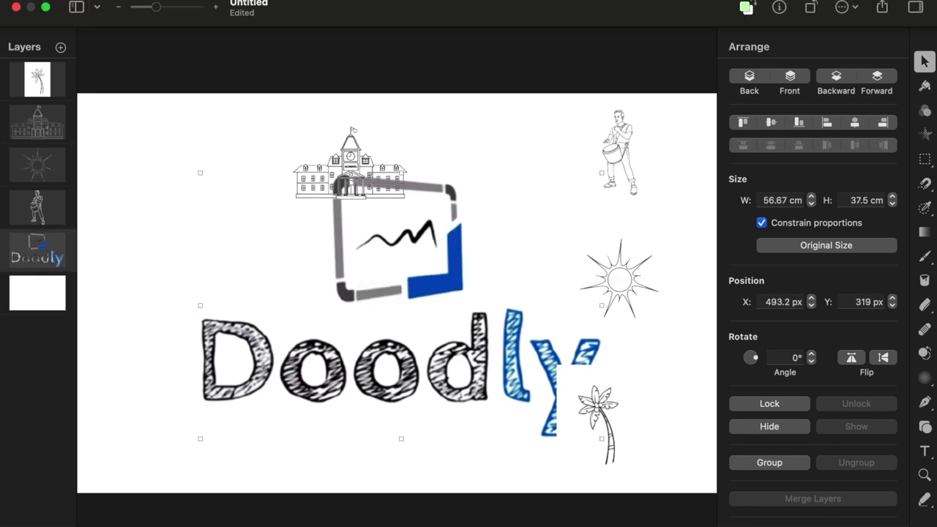
Nudge the 519.2 × 278 px Doodly logo into its final position
{"action": "mouse_move", "coordinate": [592, 272]}
{"action": "left_mouse_down"}
{"action": "mouse_move", "coordinate": [534, 295]}
{"action": "mouse_move", "coordinate": [599, 269]}
{"action": "mouse_move", "coordinate": [627, 273]}
{"action": "left_mouse_up"}
{"action": "mouse_move", "coordinate": [622, 157]}
{"action": "left_mouse_down"}
{"action": "mouse_move", "coordinate": [527, 211]}
{"action": "mouse_move", "coordinate": [600, 121]}
{"action": "mouse_move", "coordinate": [594, 151]}
{"action": "left_mouse_up"}
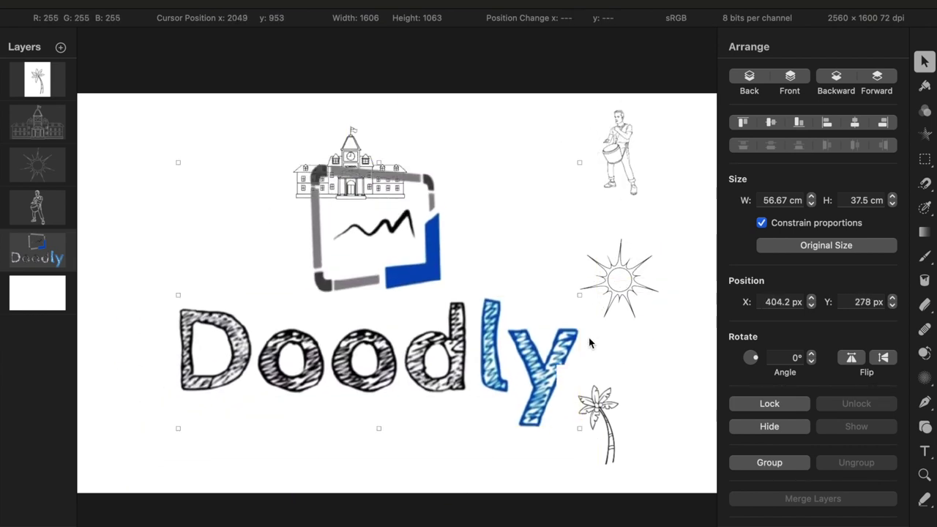
{"action": "mouse_move", "coordinate": [603, 412]}
{"action": "left_mouse_down"}
{"action": "mouse_move", "coordinate": [573, 378]}
{"action": "mouse_move", "coordinate": [641, 444]}
{"action": "mouse_move", "coordinate": [672, 432]}
{"action": "mouse_move", "coordinate": [685, 369]}
{"action": "mouse_move", "coordinate": [678, 189]}
{"action": "mouse_move", "coordinate": [663, 441]}
{"action": "mouse_move", "coordinate": [632, 412]}
{"action": "mouse_move", "coordinate": [612, 420]}
{"action": "left_mouse_up"}
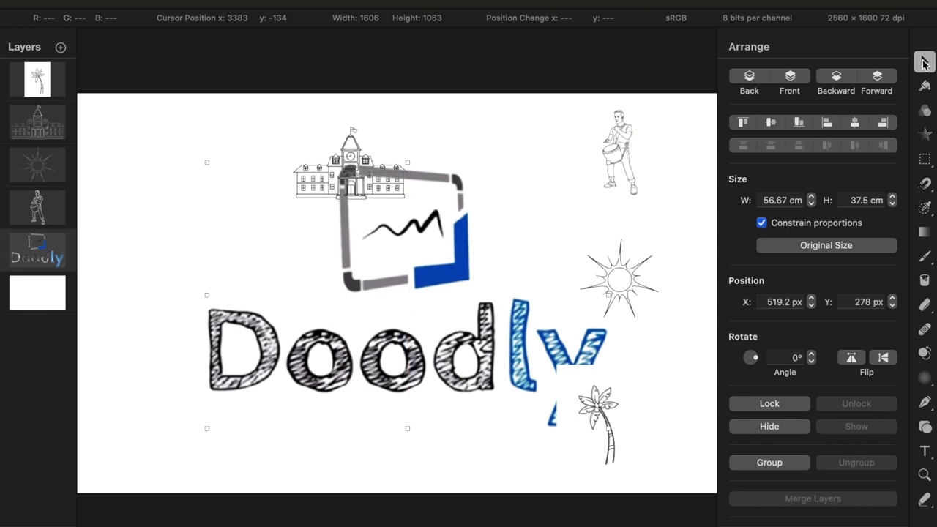
Delete the palm tree layer and exit full screen
{"action": "left_click", "coordinate": [43, 82]}
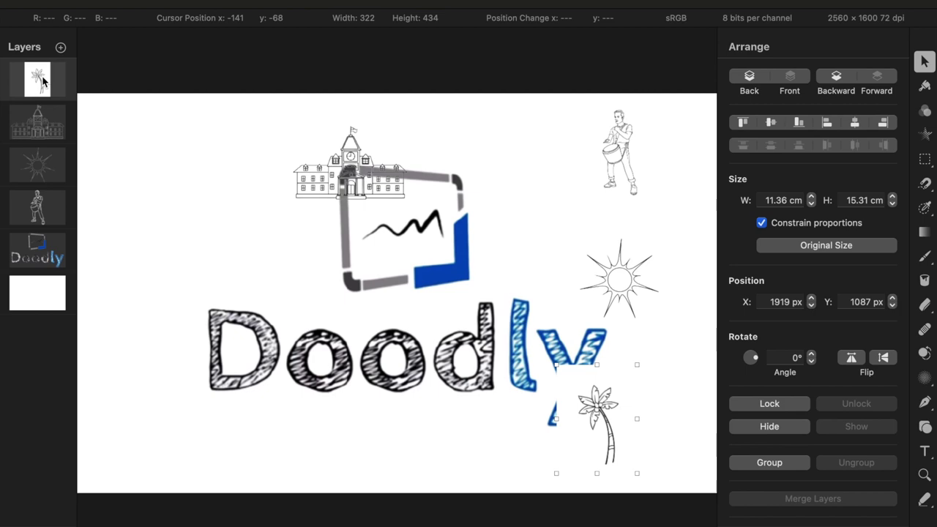
{"action": "key", "text": "Delete"}
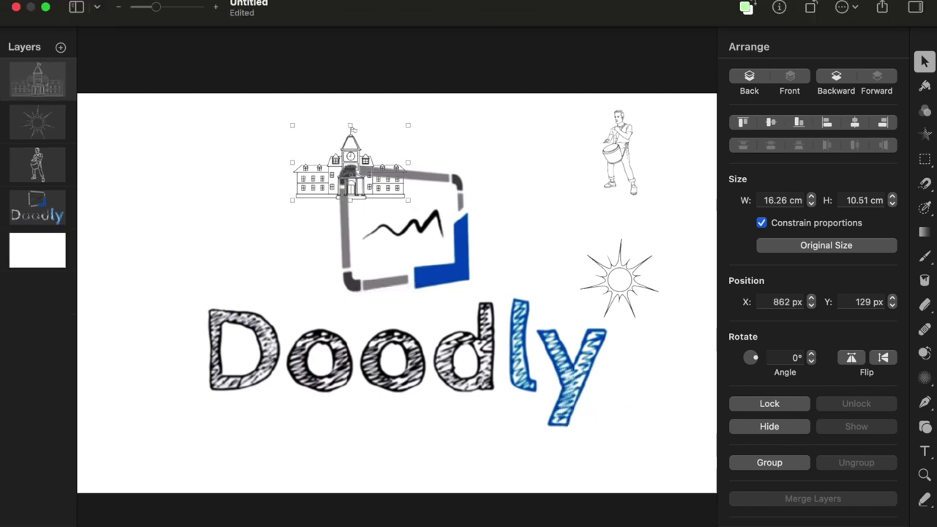
{"action": "left_click", "coordinate": [45, 8]}
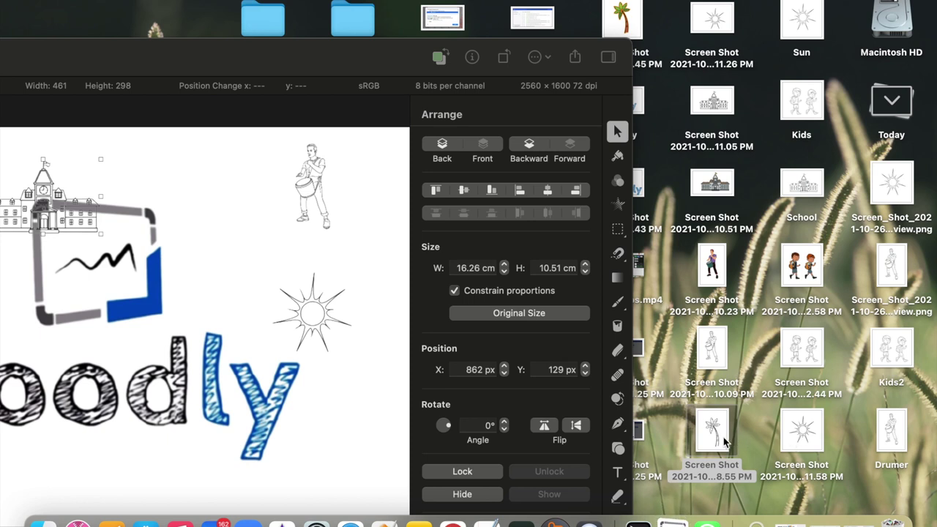
Place the transparent Kids2 drawing of two boys on the canvas beside the sun
{"action": "left_click_drag", "start_coordinate": [694, 440], "coordinate": [293, 403]}
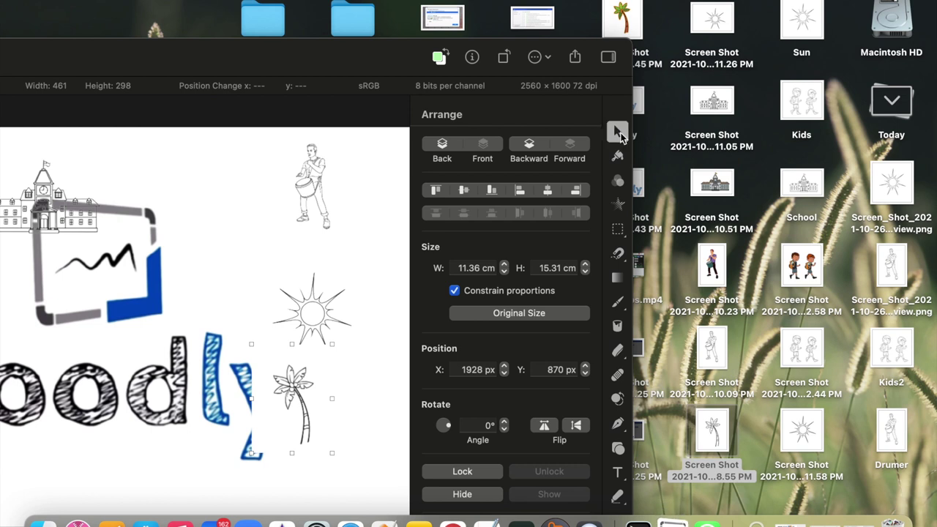
{"action": "key", "text": "Delete"}
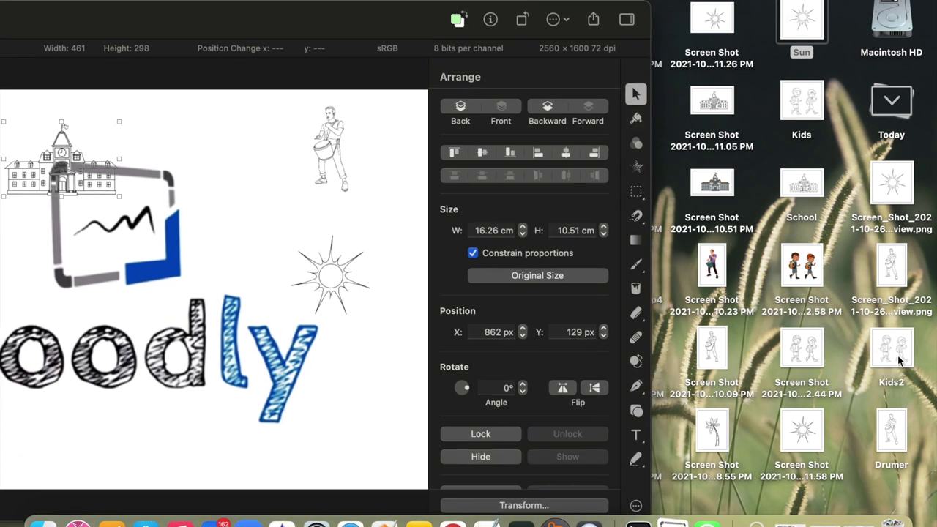
{"action": "left_click_drag", "start_coordinate": [877, 349], "coordinate": [256, 308]}
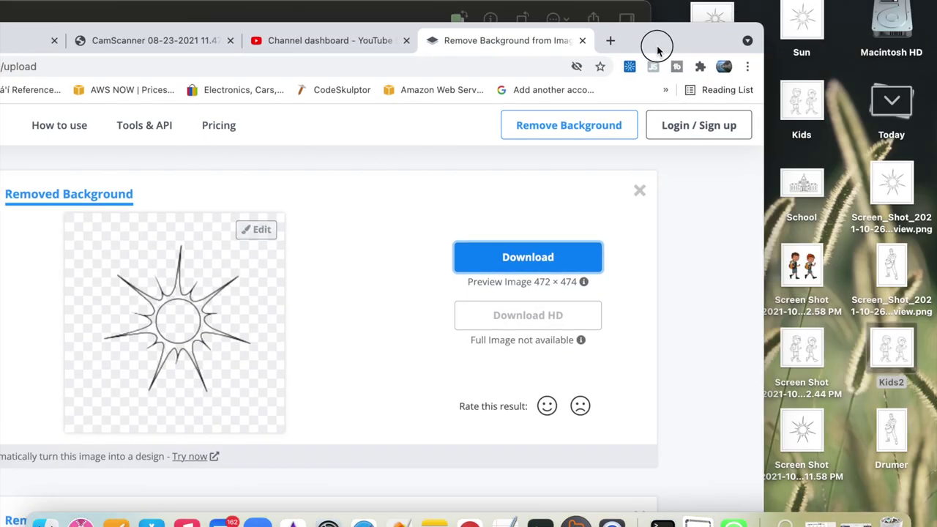
Upload the palm tree screenshot to remove.bg and download the transparent cut-out
{"action": "left_click_drag", "start_coordinate": [657, 42], "coordinate": [572, 67]}
{"action": "left_click_drag", "start_coordinate": [712, 430], "coordinate": [320, 332]}
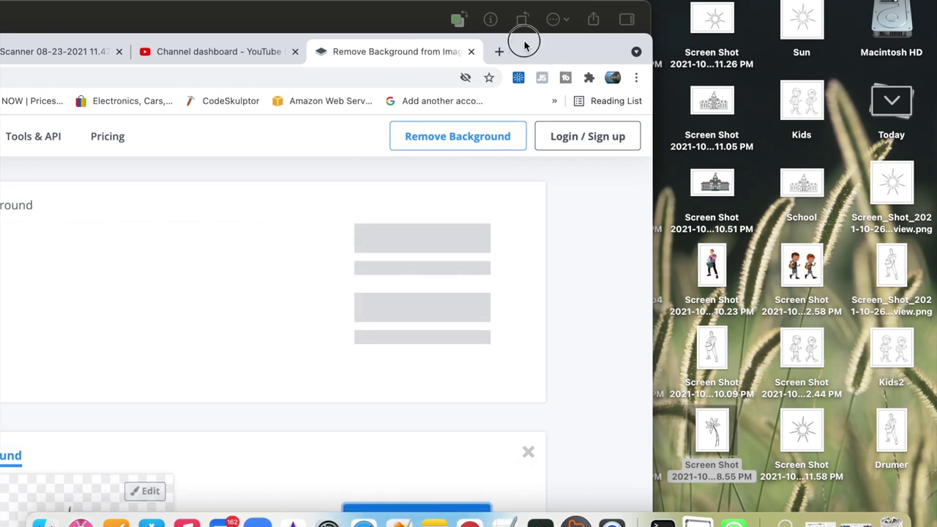
{"action": "left_click_drag", "start_coordinate": [527, 35], "coordinate": [873, 11]}
{"action": "left_click", "coordinate": [786, 244]}
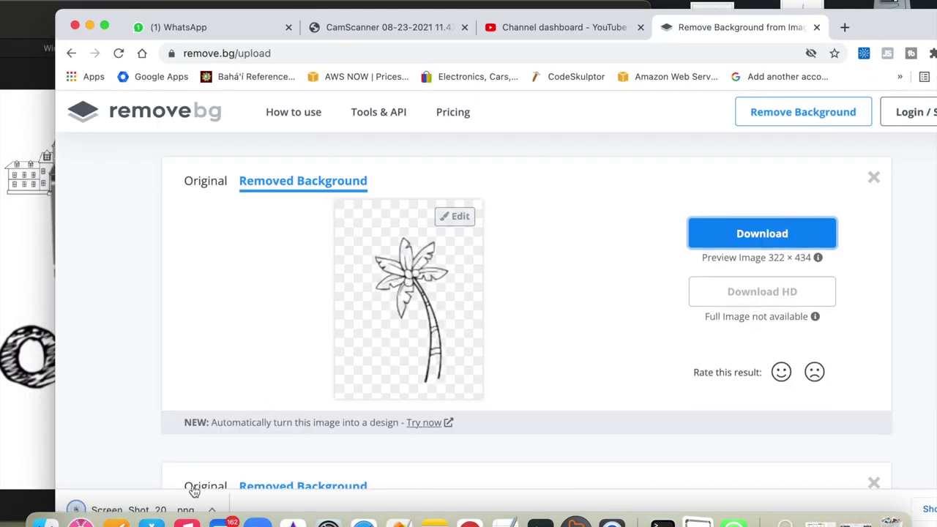
Save the downloaded palm tree image to the Desktop as 'tree'
{"action": "left_click", "coordinate": [176, 508]}
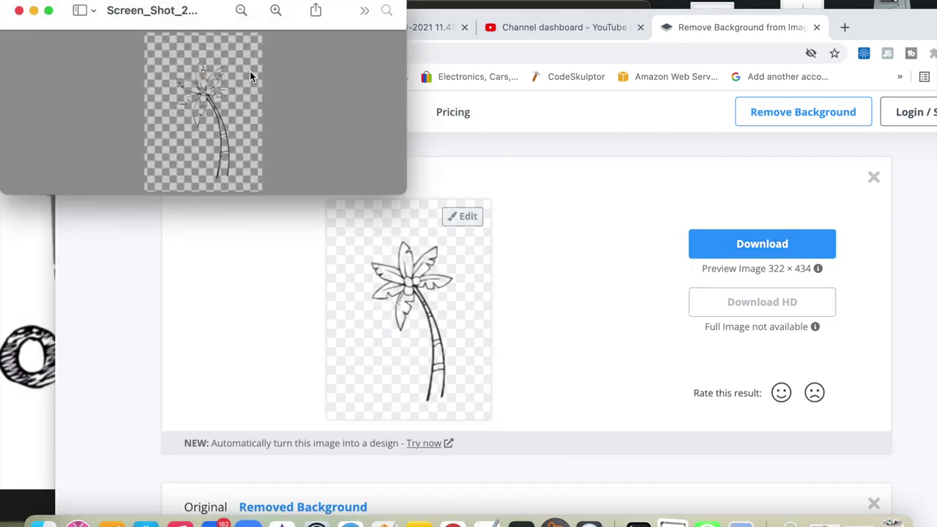
{"action": "left_click", "coordinate": [179, 12]}
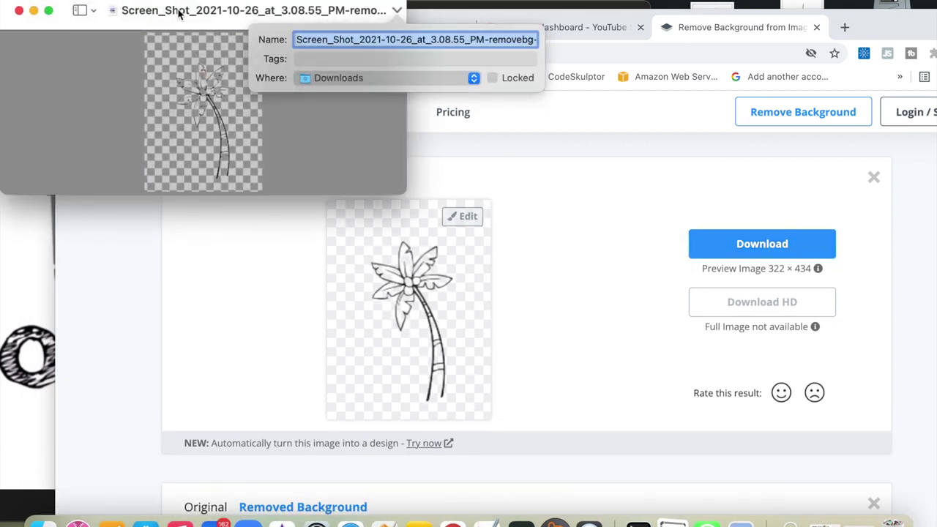
{"action": "left_click", "coordinate": [473, 78]}
{"action": "left_click", "coordinate": [395, 186]}
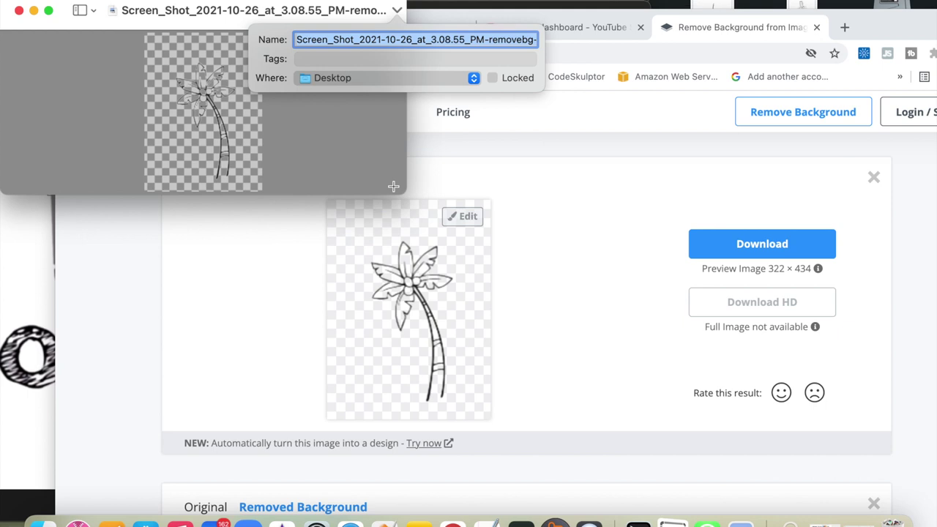
{"action": "type", "text": "tree"}
{"action": "key", "text": "Return"}
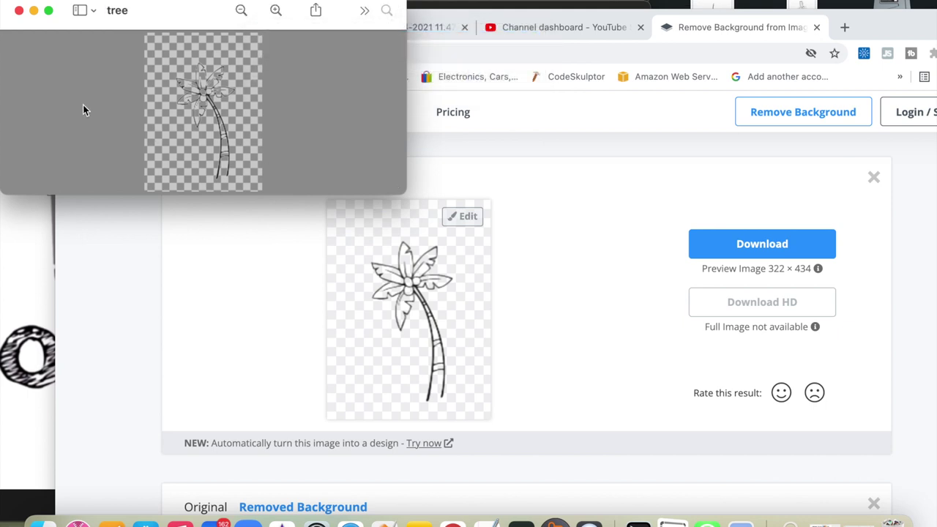
Close the Preview and Chrome windows to return to Pixelmator Pro
{"action": "left_click_drag", "start_coordinate": [156, 8], "coordinate": [120, 12]}
{"action": "left_click", "coordinate": [147, 11]}
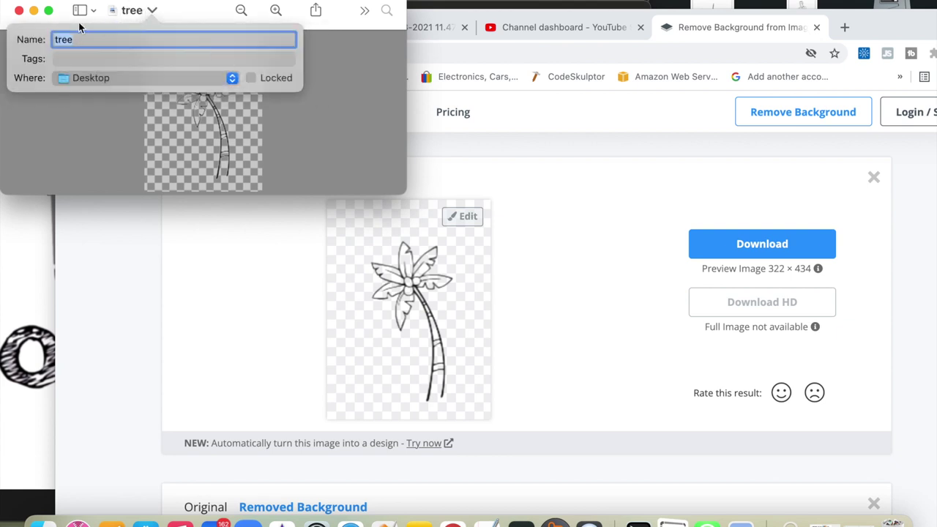
{"action": "left_click", "coordinate": [20, 12]}
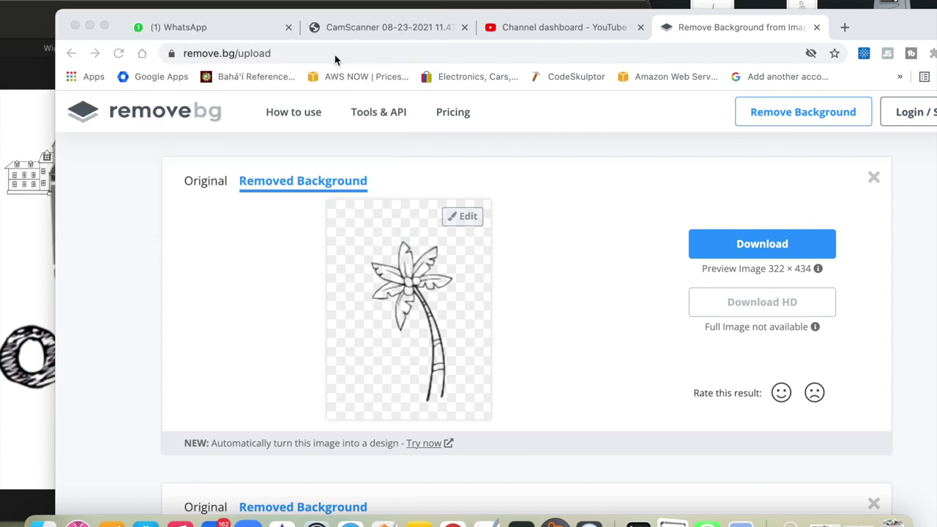
{"action": "left_click", "coordinate": [76, 26]}
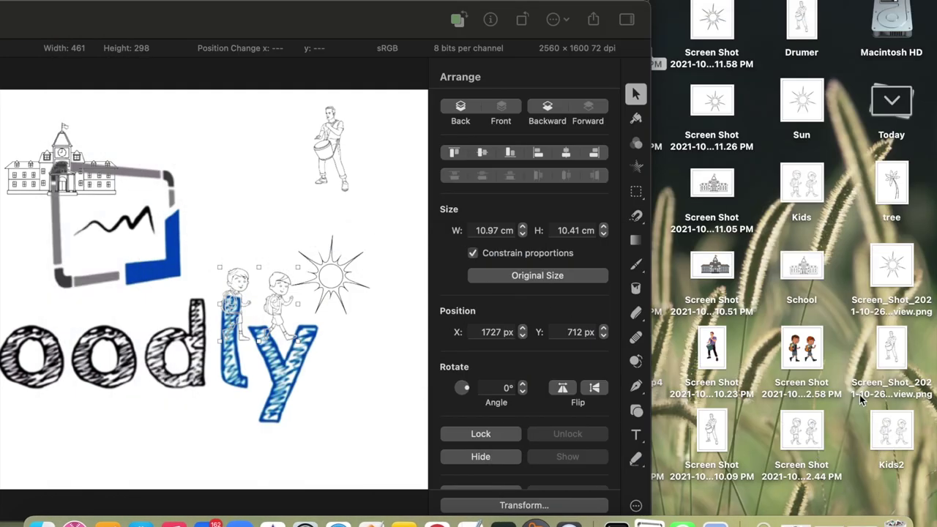
Drop the tree file below the Doodly lettering and make the editor full screen
{"action": "left_click_drag", "start_coordinate": [902, 199], "coordinate": [126, 437]}
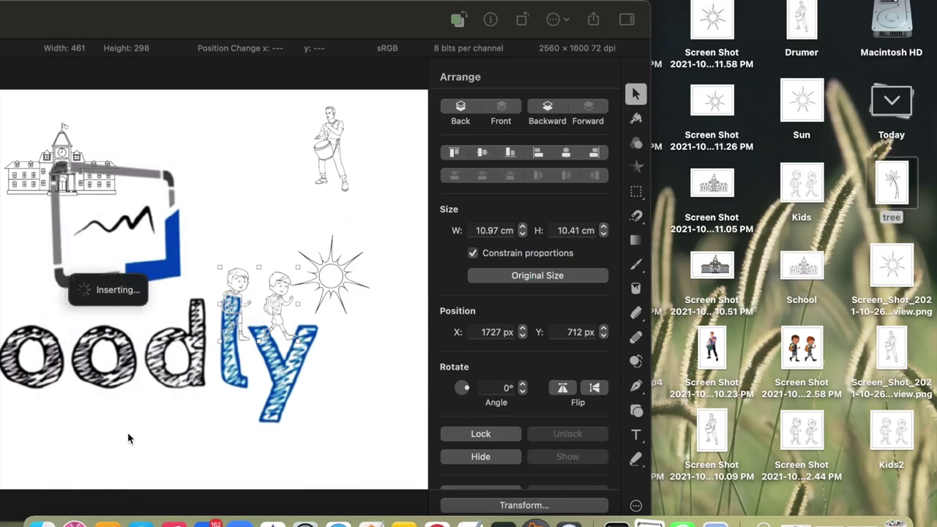
{"action": "double_click", "coordinate": [136, 28]}
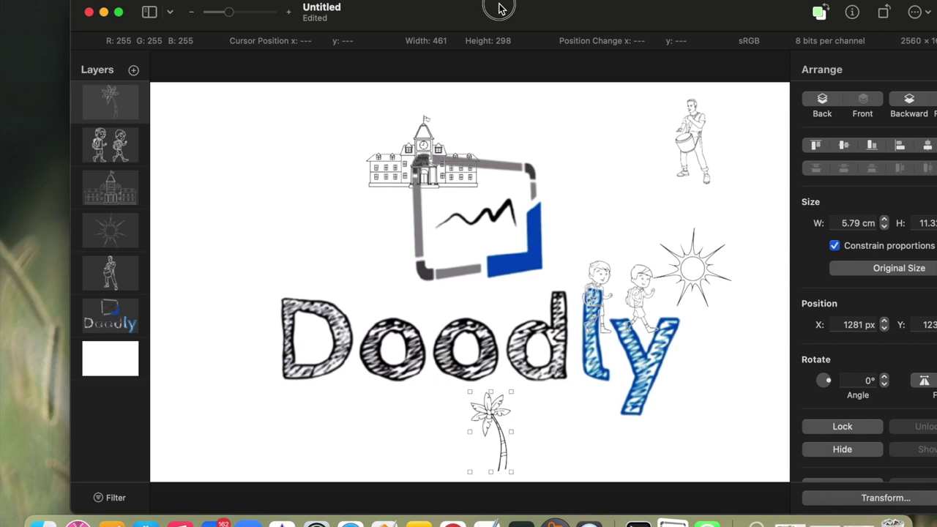
{"action": "left_click", "coordinate": [119, 13]}
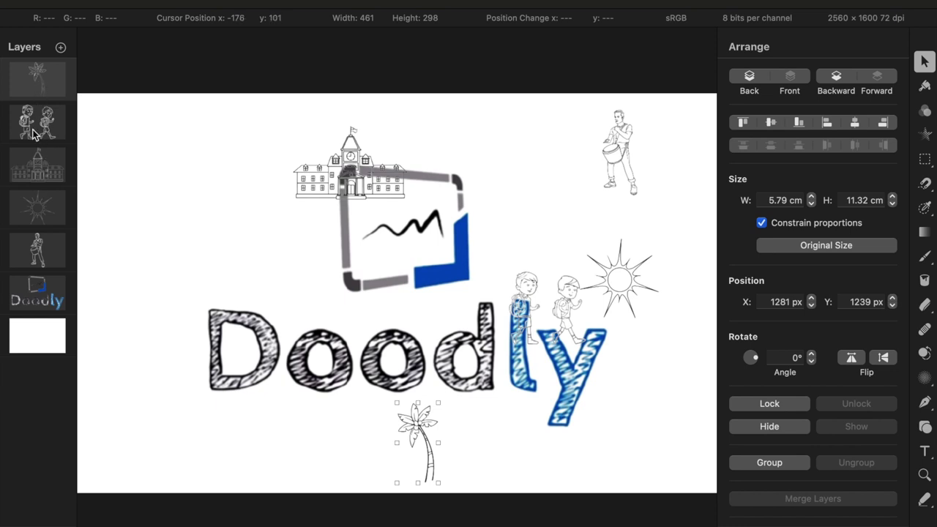
Enlarge the school to about twice its size and move it up and left
{"action": "left_click", "coordinate": [32, 170]}
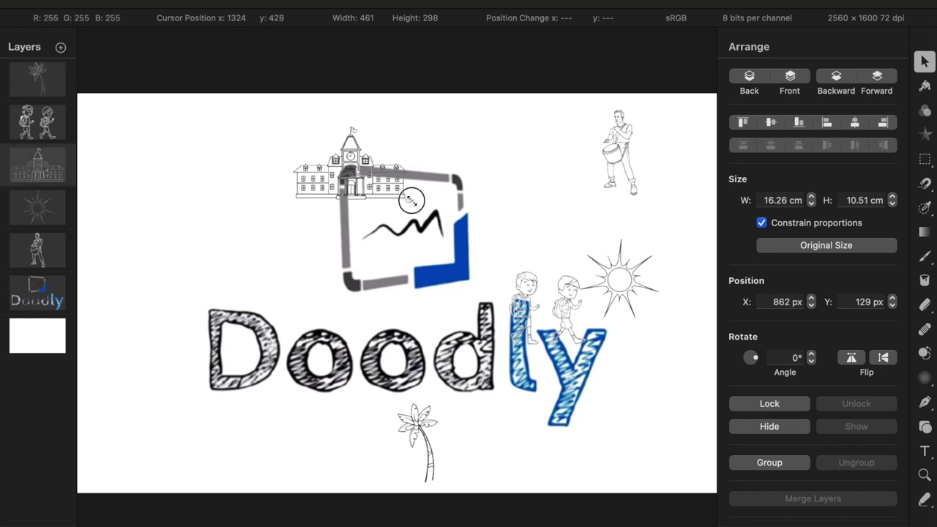
{"action": "left_click_drag", "start_coordinate": [412, 200], "coordinate": [510, 266]}
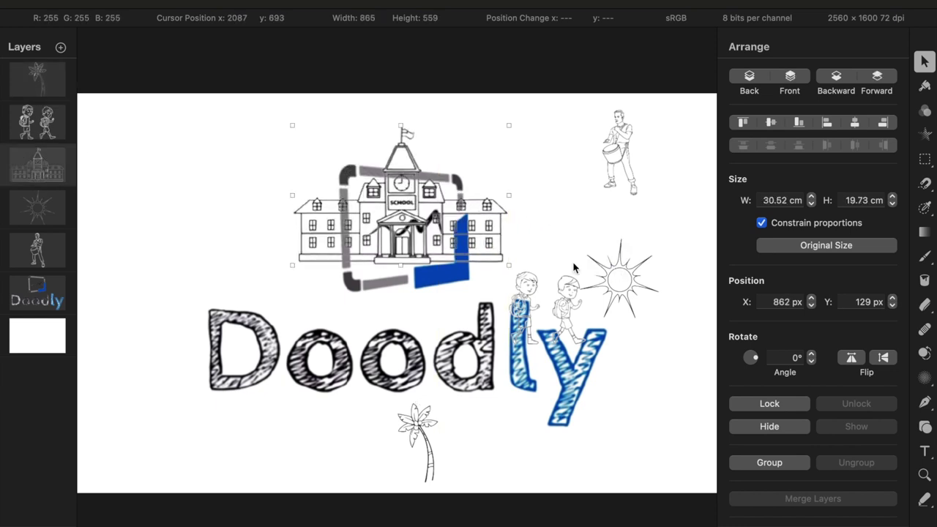
{"action": "left_click_drag", "start_coordinate": [489, 225], "coordinate": [408, 208]}
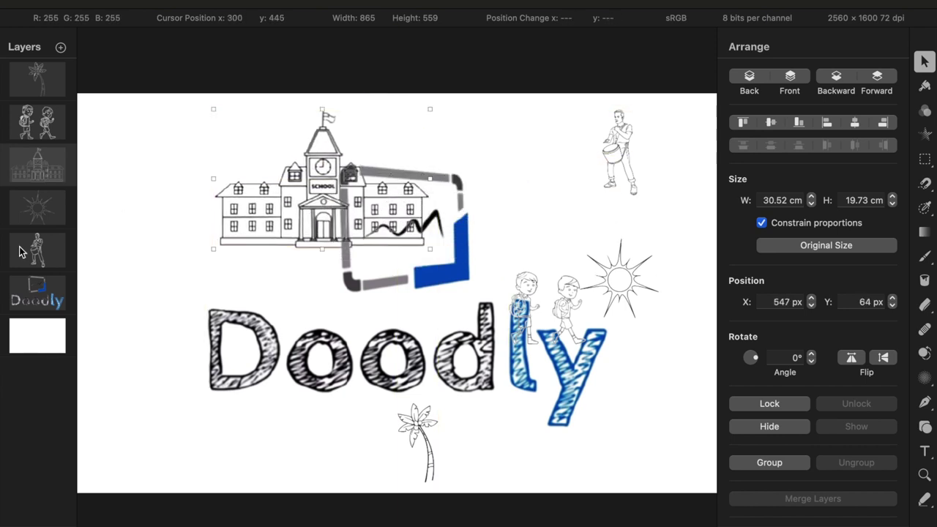
Move the sun to the top-left corner and enlarge it, then shift the school right
{"action": "left_click", "coordinate": [47, 253]}
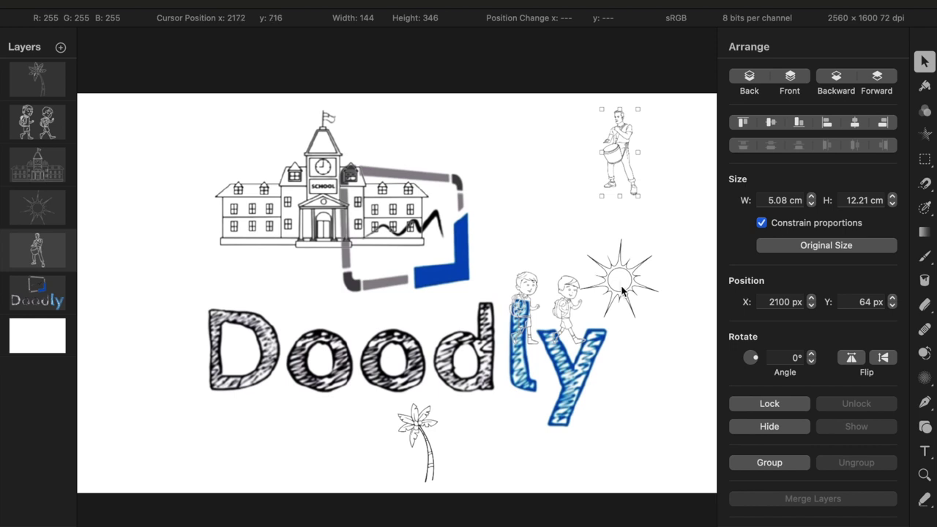
{"action": "left_click", "coordinate": [37, 206]}
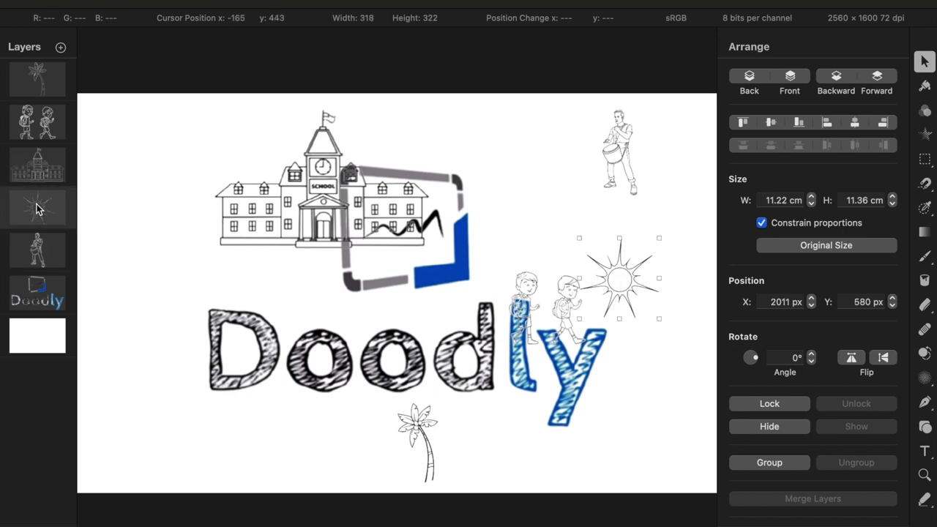
{"action": "left_click_drag", "start_coordinate": [612, 268], "coordinate": [167, 123]}
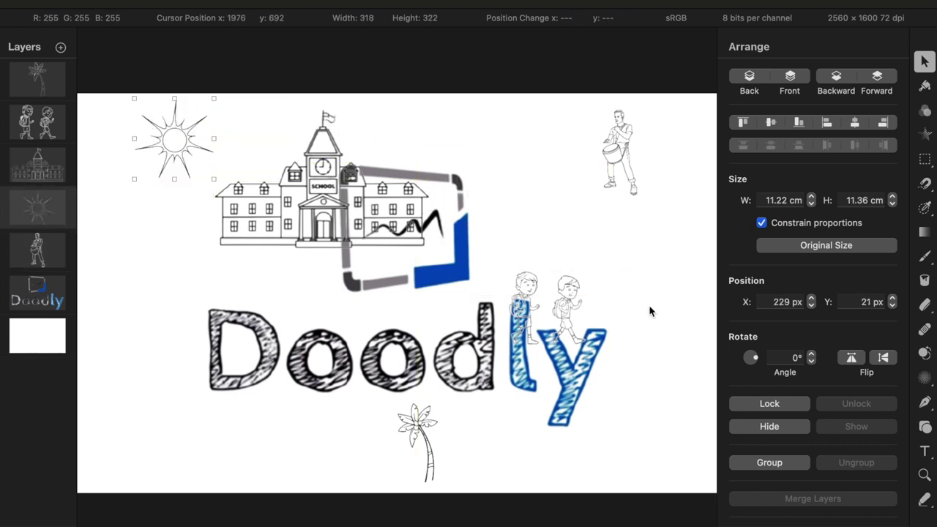
{"action": "left_click_drag", "start_coordinate": [175, 177], "coordinate": [174, 284]}
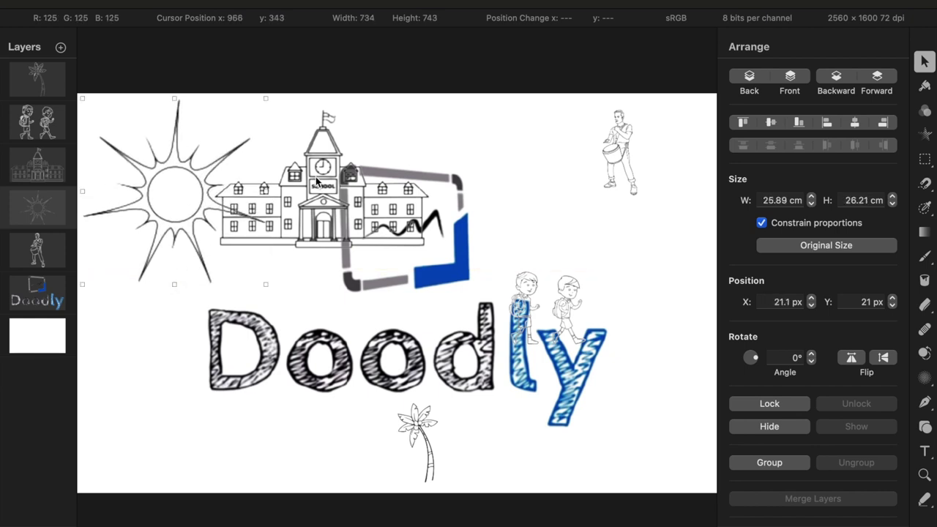
{"action": "left_click_drag", "start_coordinate": [313, 160], "coordinate": [469, 161]}
{"action": "left_click", "coordinate": [48, 179]}
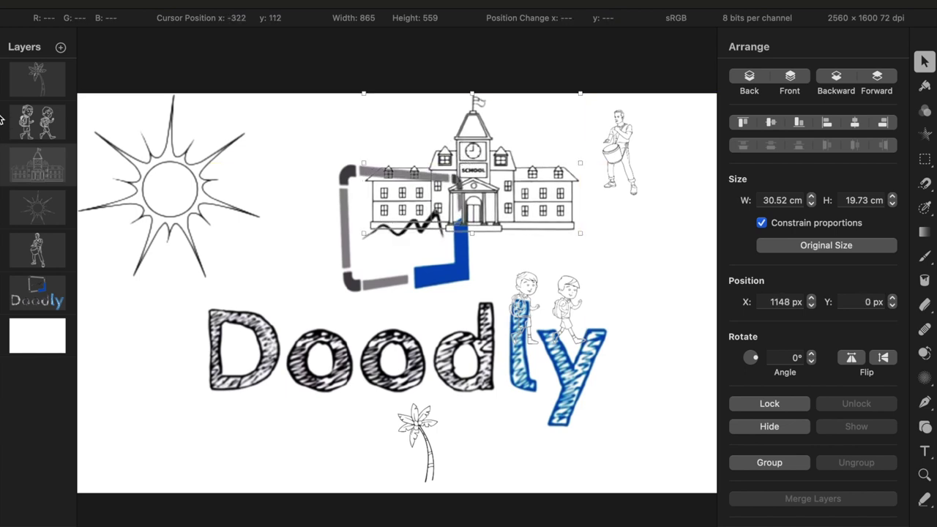
Move the two kids left of 'Dood', enlarge them, and lower them toward bottom-left
{"action": "left_click", "coordinate": [35, 120]}
{"action": "left_click_drag", "start_coordinate": [543, 317], "coordinate": [144, 389]}
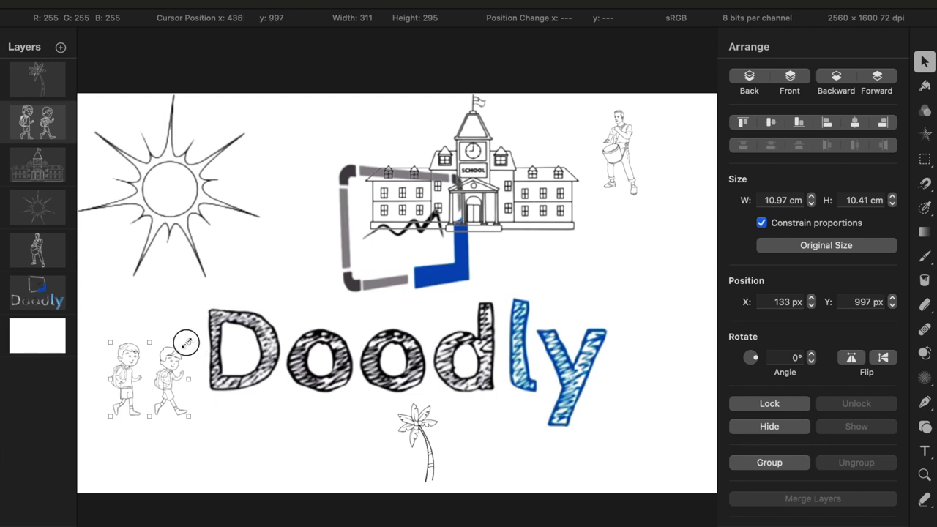
{"action": "left_click_drag", "start_coordinate": [186, 342], "coordinate": [258, 303]}
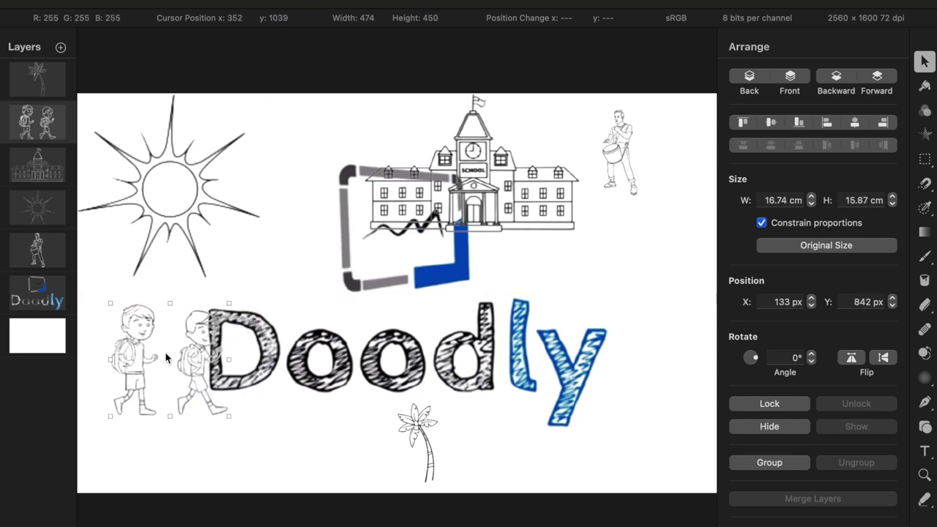
{"action": "left_click_drag", "start_coordinate": [165, 353], "coordinate": [157, 395]}
Enlarge the palm tree and move it to the upper right
{"action": "left_click", "coordinate": [36, 78]}
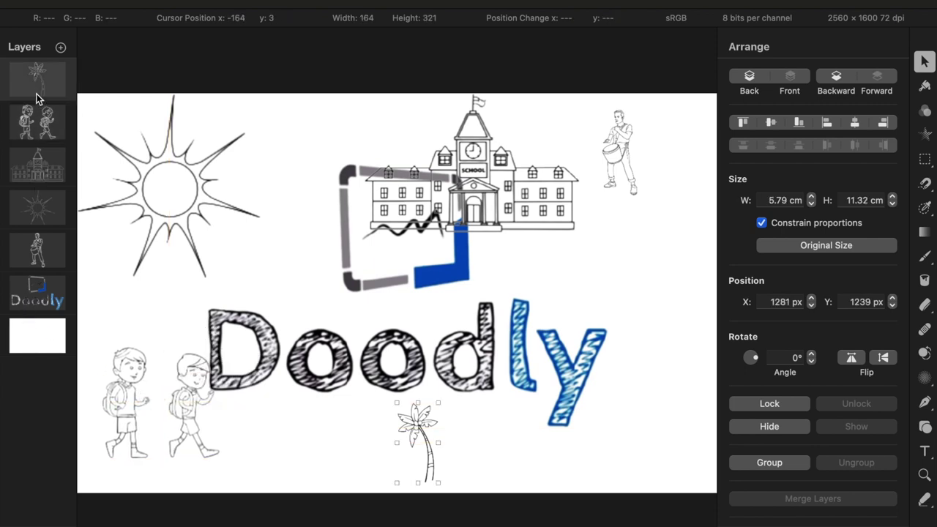
{"action": "left_click_drag", "start_coordinate": [441, 405], "coordinate": [619, 291]}
{"action": "left_click_drag", "start_coordinate": [463, 441], "coordinate": [659, 340]}
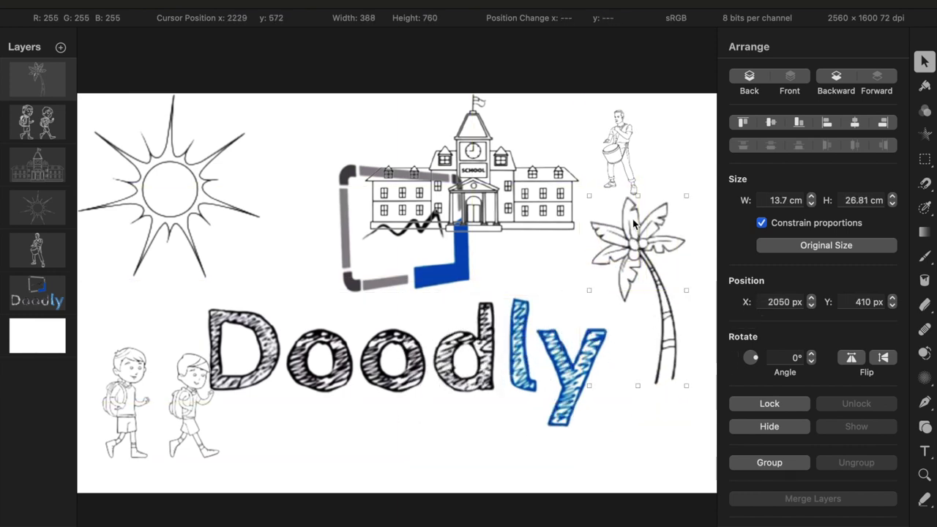
Move the drummer down beside 'ly' and the school below the Doodly lettering
{"action": "left_click", "coordinate": [44, 248]}
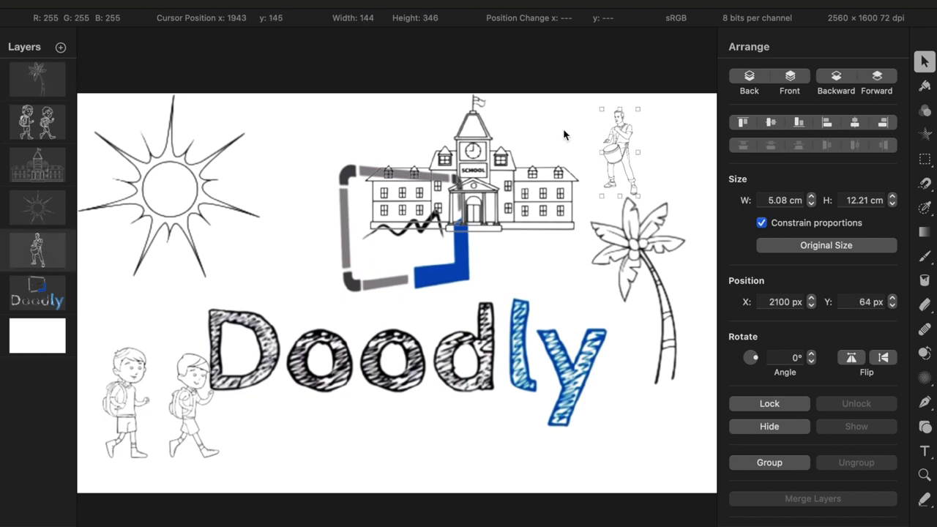
{"action": "left_click_drag", "start_coordinate": [615, 137], "coordinate": [649, 220]}
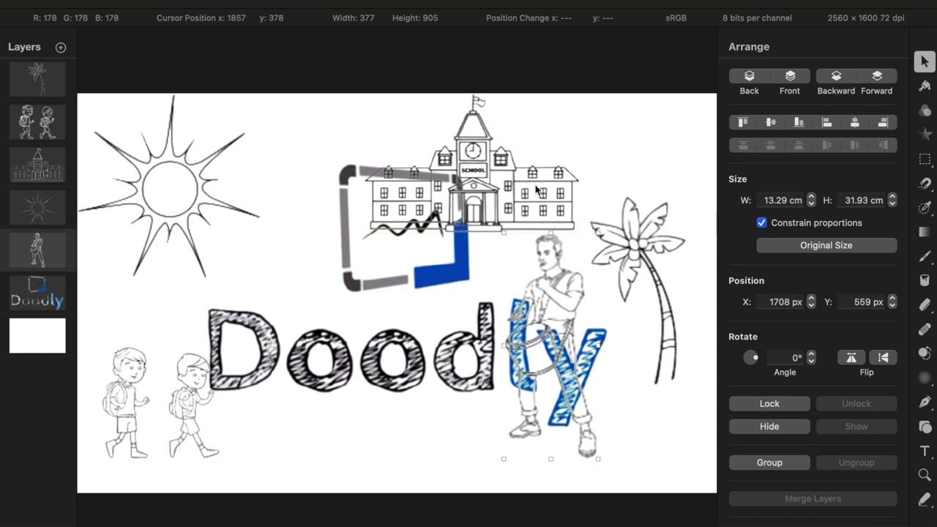
{"action": "left_click", "coordinate": [50, 166]}
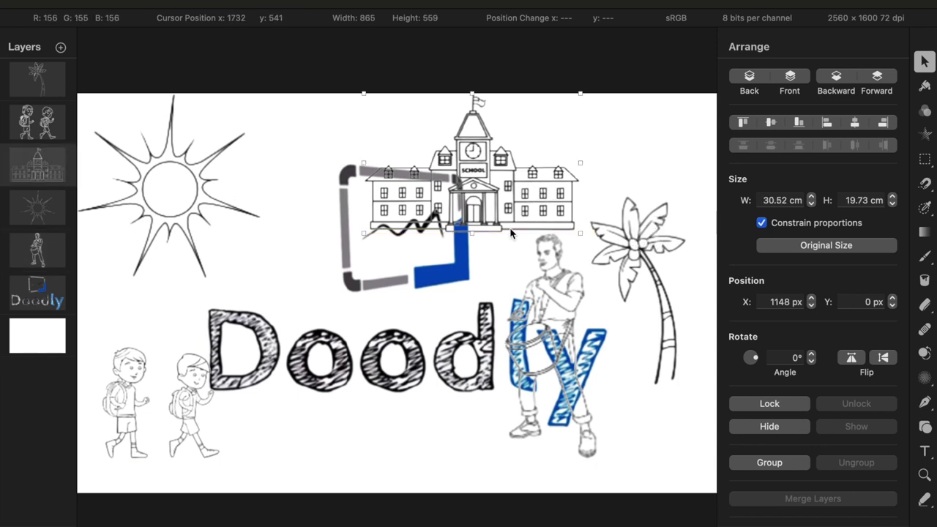
{"action": "mouse_move", "coordinate": [533, 203]}
{"action": "left_mouse_down"}
{"action": "mouse_move", "coordinate": [425, 237]}
{"action": "mouse_move", "coordinate": [475, 236]}
{"action": "mouse_move", "coordinate": [451, 237]}
{"action": "mouse_move", "coordinate": [453, 418]}
{"action": "mouse_move", "coordinate": [443, 438]}
{"action": "left_mouse_up"}
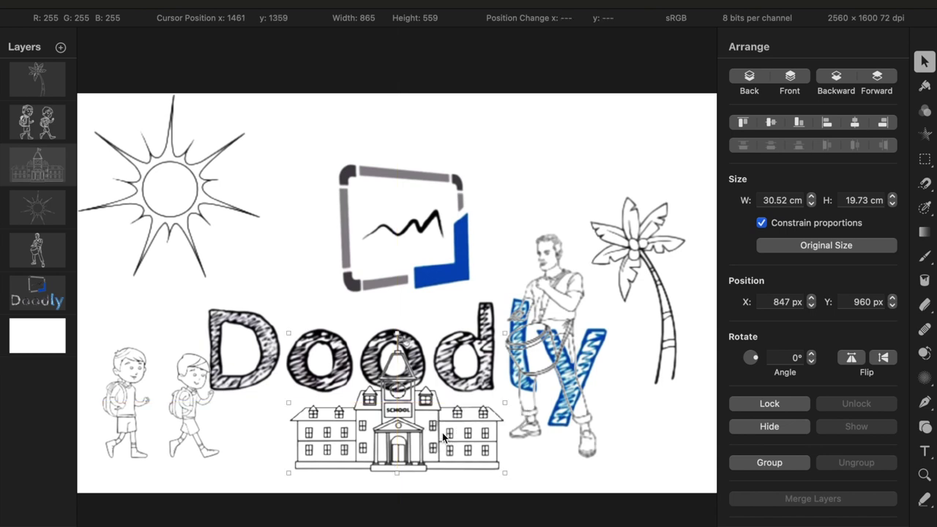
Shrink the drummer slightly and place it in the bottom-right corner
{"action": "left_click", "coordinate": [557, 284]}
{"action": "left_click", "coordinate": [548, 260]}
{"action": "left_click_drag", "start_coordinate": [548, 258], "coordinate": [545, 136]}
{"action": "left_click_drag", "start_coordinate": [601, 107], "coordinate": [578, 146]}
{"action": "left_click_drag", "start_coordinate": [548, 202], "coordinate": [632, 371]}
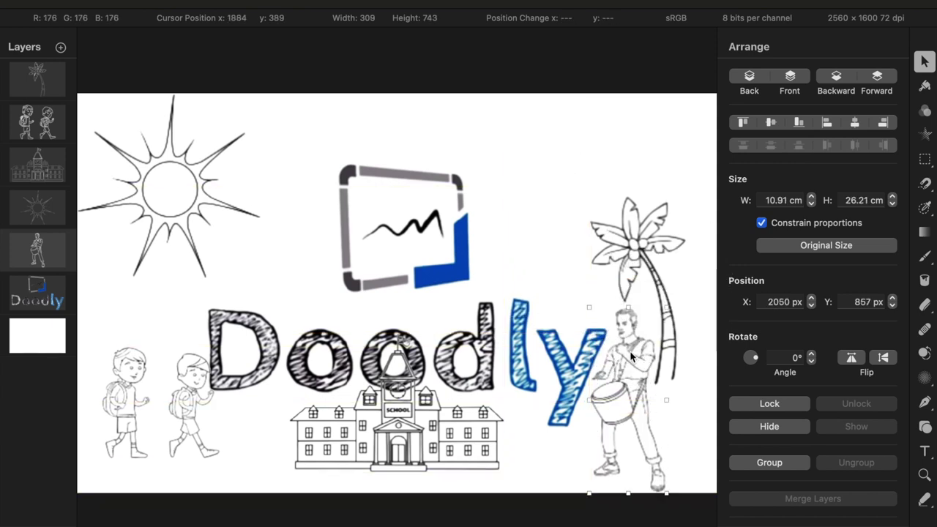
Raise and further enlarge the palm tree, and nudge the sun right and down
{"action": "left_click", "coordinate": [30, 70]}
{"action": "left_click_drag", "start_coordinate": [642, 246], "coordinate": [644, 177]}
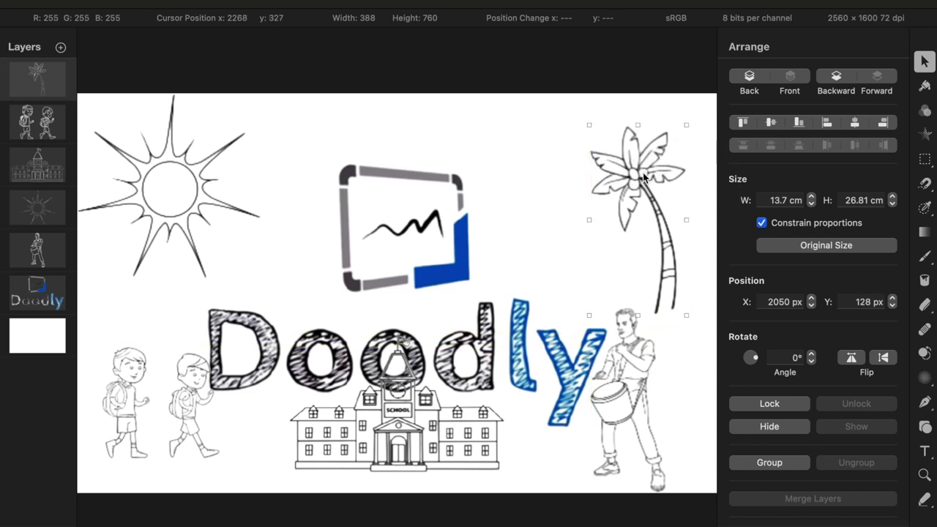
{"action": "mouse_move", "coordinate": [588, 221]}
{"action": "left_mouse_down"}
{"action": "mouse_move", "coordinate": [559, 218]}
{"action": "mouse_move", "coordinate": [638, 204]}
{"action": "mouse_move", "coordinate": [589, 238]}
{"action": "left_mouse_up"}
{"action": "left_click_drag", "start_coordinate": [196, 178], "coordinate": [205, 216]}
{"action": "left_click", "coordinate": [37, 208]}
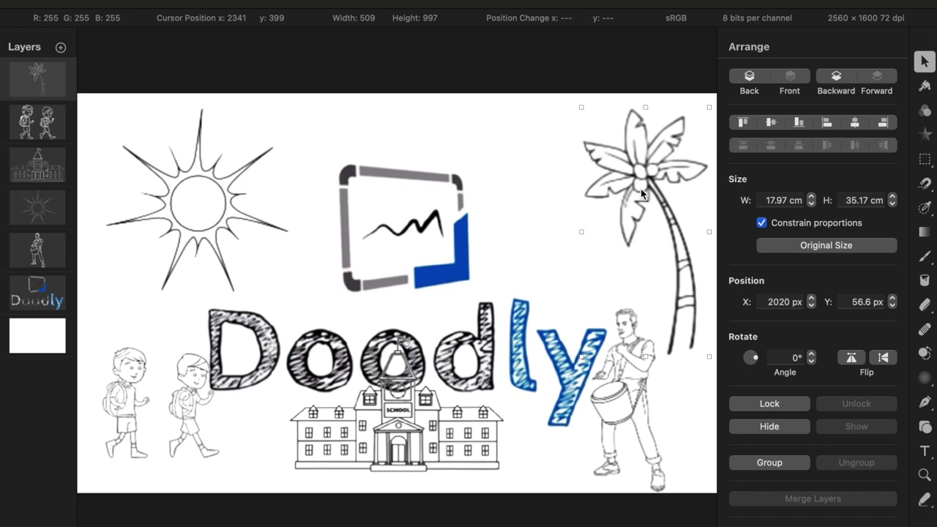
{"action": "left_click", "coordinate": [38, 331]}
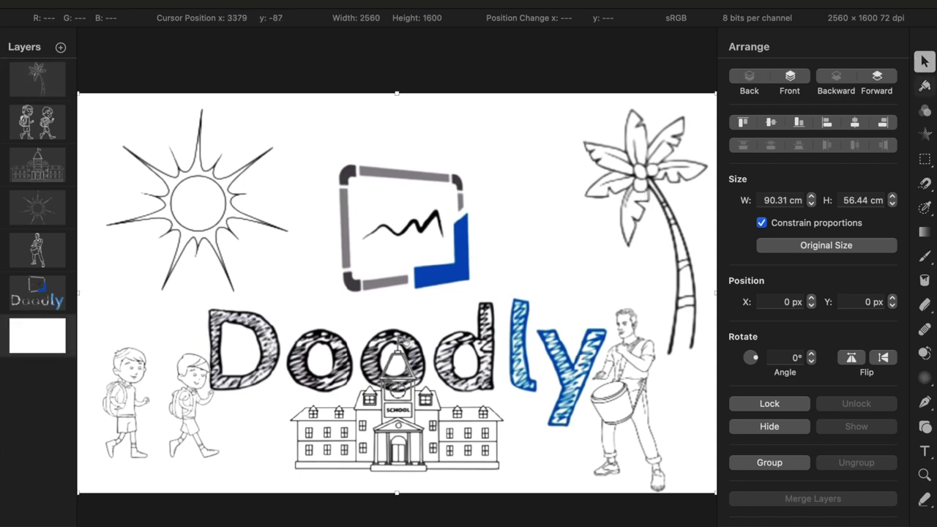
Paint Bucket the background light green, then orange with lowered opacity
{"action": "left_click", "coordinate": [925, 279]}
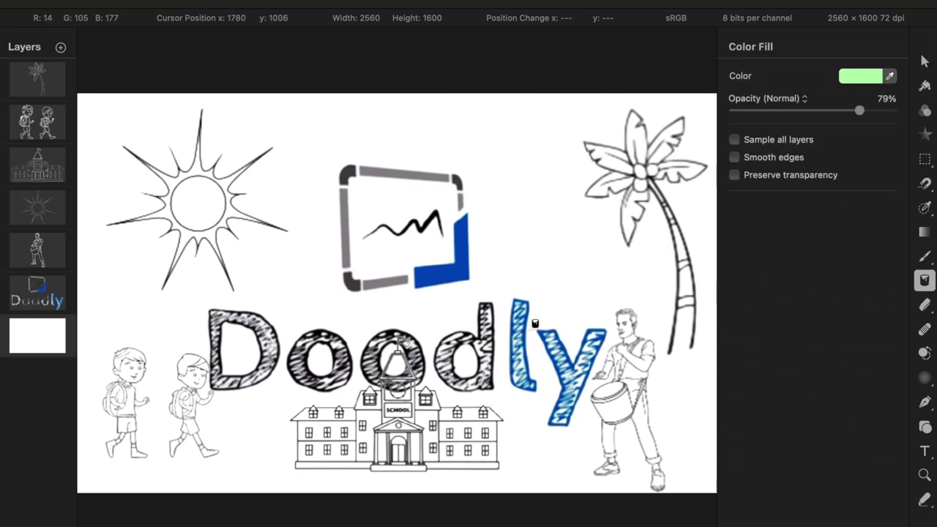
{"action": "left_click", "coordinate": [556, 271]}
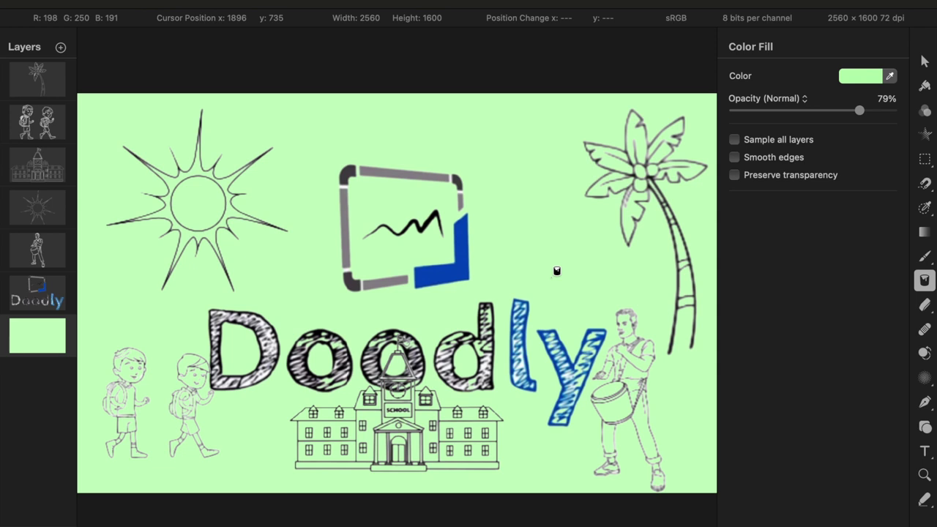
{"action": "left_click", "coordinate": [863, 78]}
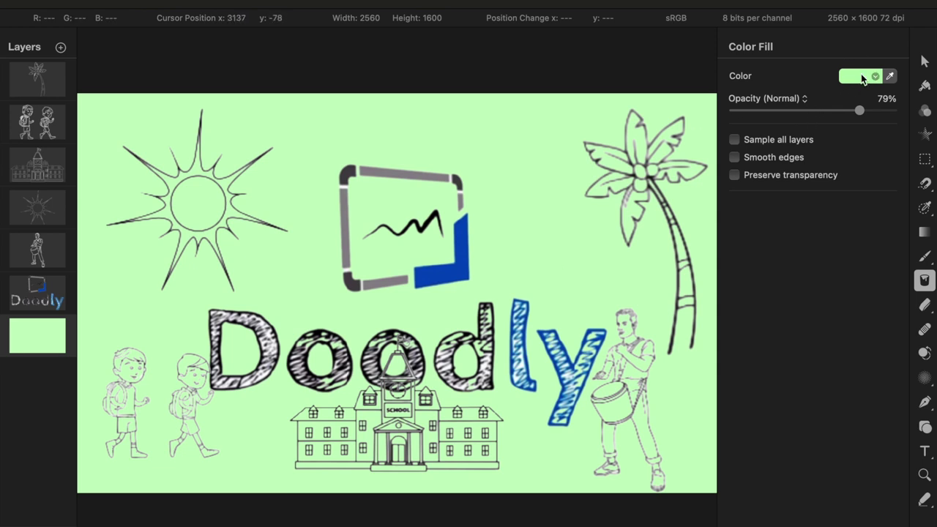
{"action": "left_click", "coordinate": [831, 231]}
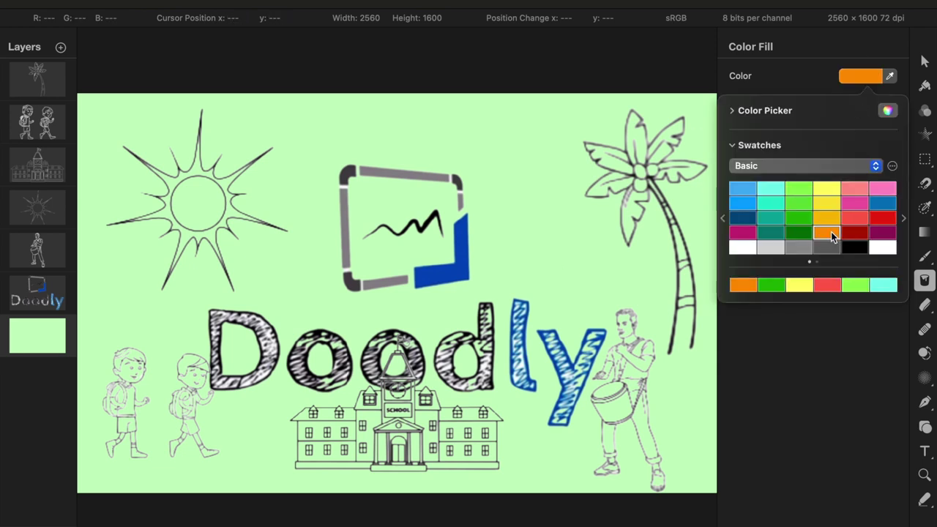
{"action": "left_click", "coordinate": [569, 232]}
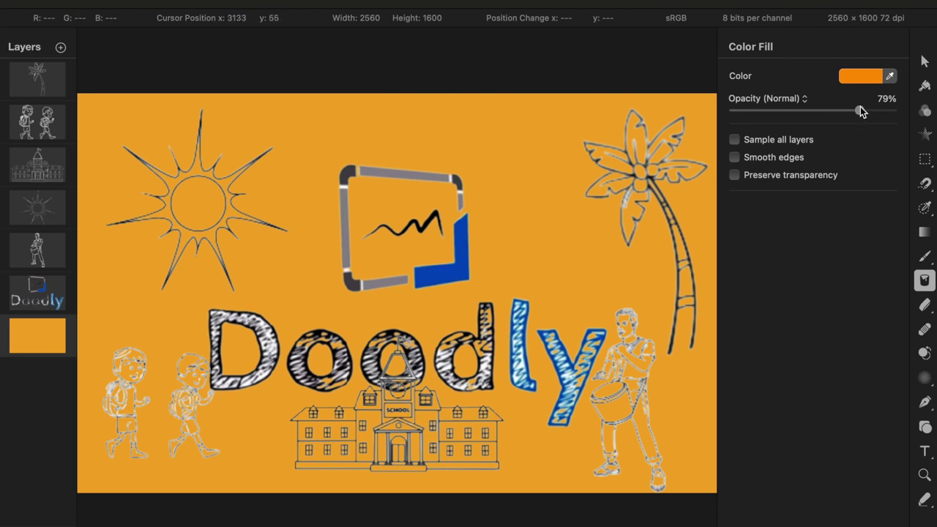
{"action": "left_click_drag", "start_coordinate": [861, 110], "coordinate": [803, 124]}
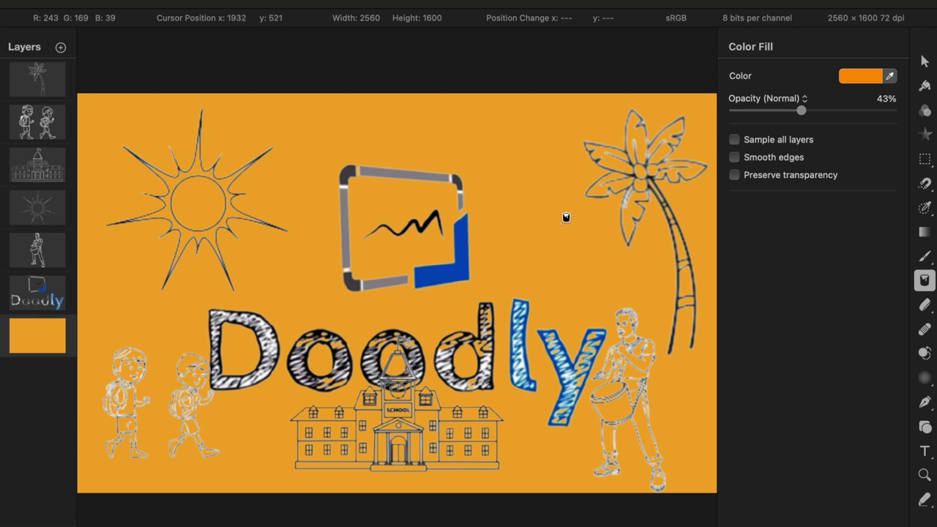
On the kids layer, flood the canvas with 100% opaque orange, then undo it
{"action": "left_click", "coordinate": [110, 410]}
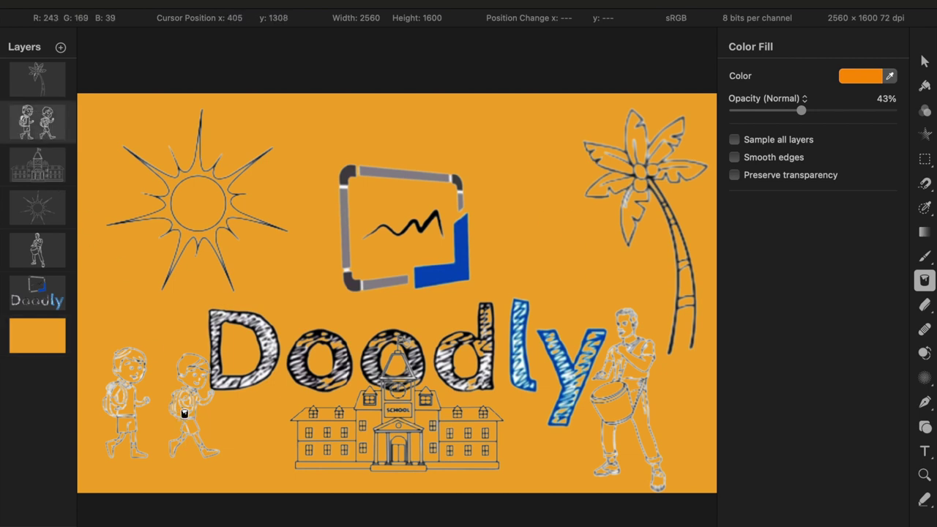
{"action": "left_click", "coordinate": [862, 80]}
{"action": "left_click", "coordinate": [862, 78]}
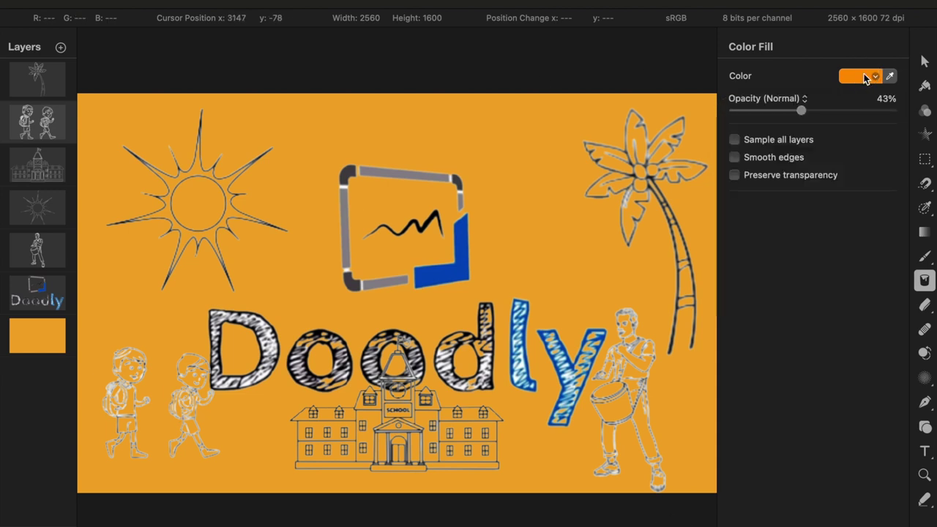
{"action": "left_click_drag", "start_coordinate": [801, 111], "coordinate": [931, 115]}
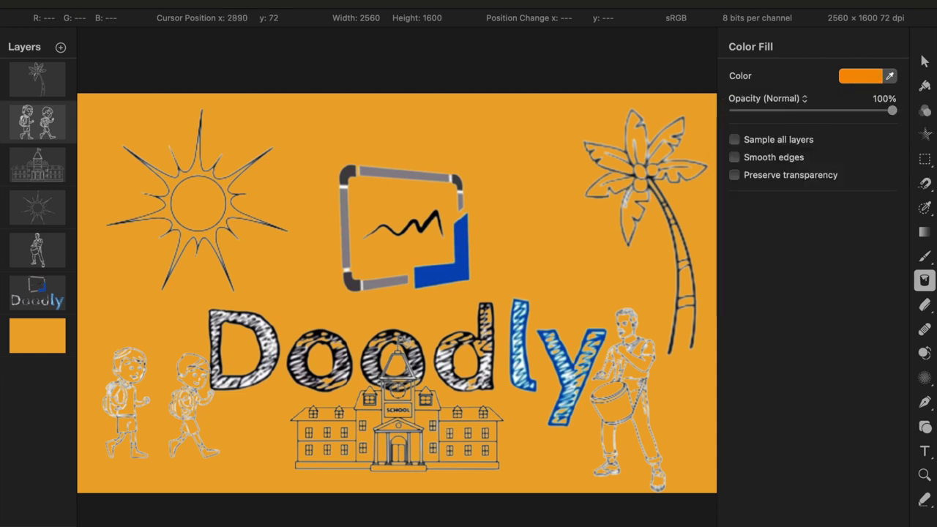
{"action": "left_click", "coordinate": [539, 178]}
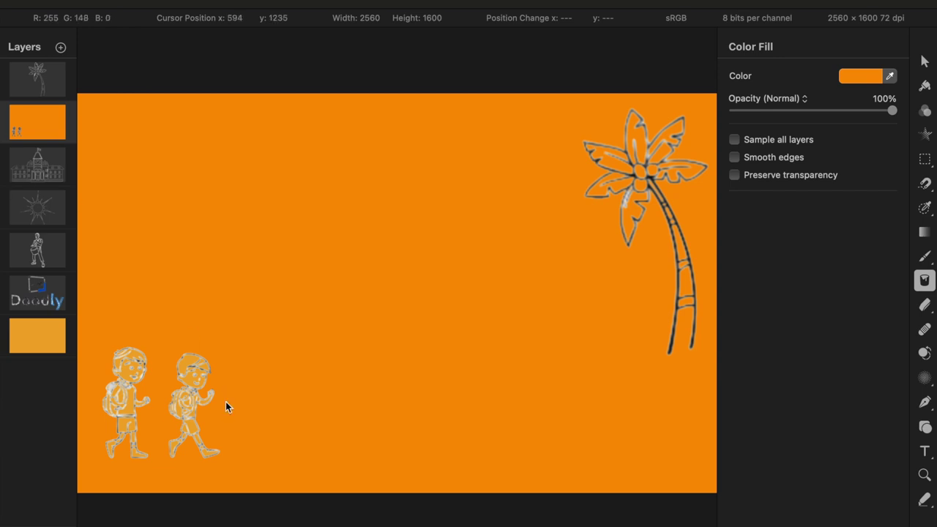
{"action": "key", "text": "super+z"}
{"action": "key", "text": "super+z"}
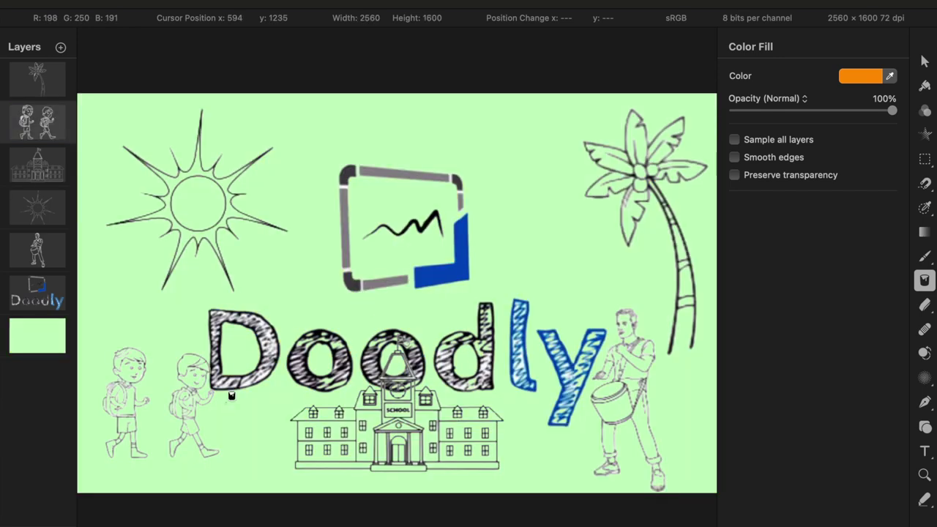
Pick a peach fill colour on the colour wheel, test a fill, and undo it
{"action": "left_click", "coordinate": [863, 81]}
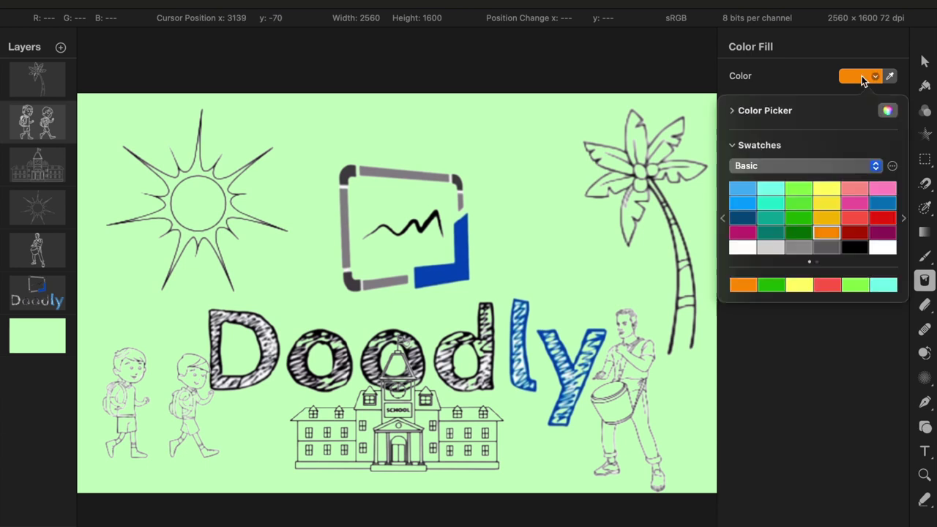
{"action": "left_click", "coordinate": [888, 110]}
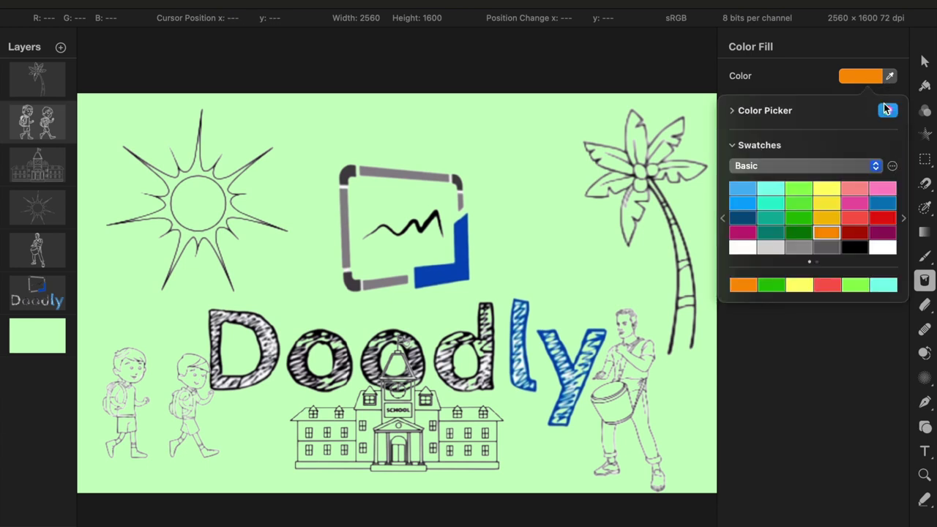
{"action": "left_click", "coordinate": [809, 190]}
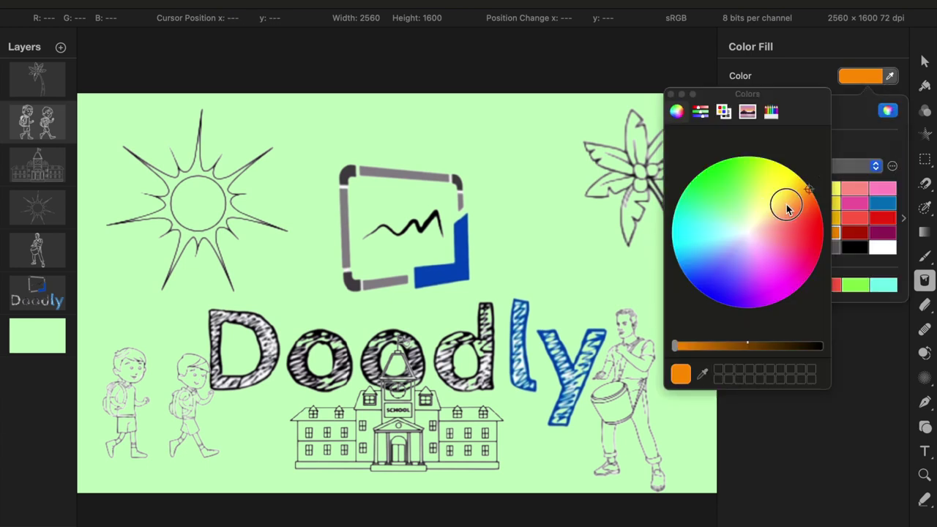
{"action": "mouse_move", "coordinate": [788, 206]}
{"action": "left_mouse_down"}
{"action": "mouse_move", "coordinate": [813, 234]}
{"action": "mouse_move", "coordinate": [760, 304]}
{"action": "mouse_move", "coordinate": [721, 284]}
{"action": "mouse_move", "coordinate": [706, 255]}
{"action": "mouse_move", "coordinate": [705, 213]}
{"action": "mouse_move", "coordinate": [731, 202]}
{"action": "mouse_move", "coordinate": [697, 201]}
{"action": "mouse_move", "coordinate": [760, 197]}
{"action": "mouse_move", "coordinate": [780, 219]}
{"action": "left_mouse_up"}
{"action": "left_click", "coordinate": [613, 245]}
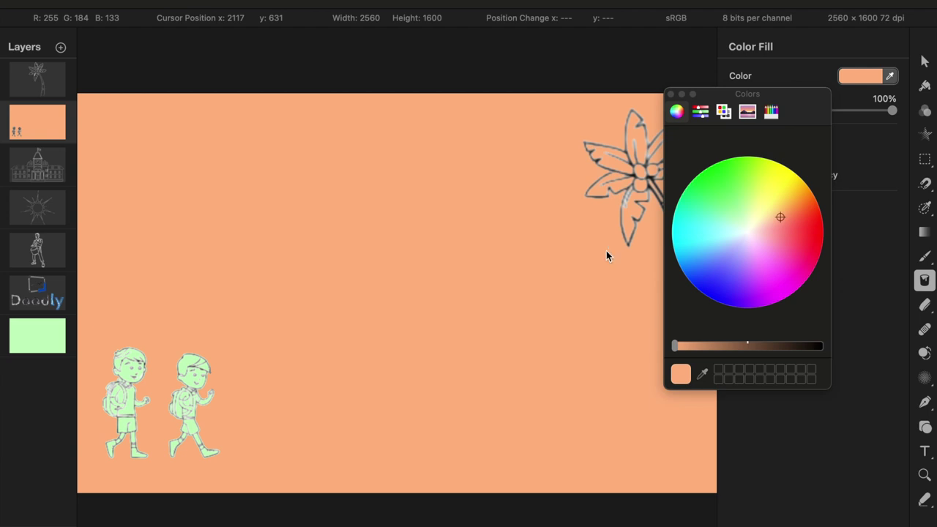
{"action": "key", "text": "super+z"}
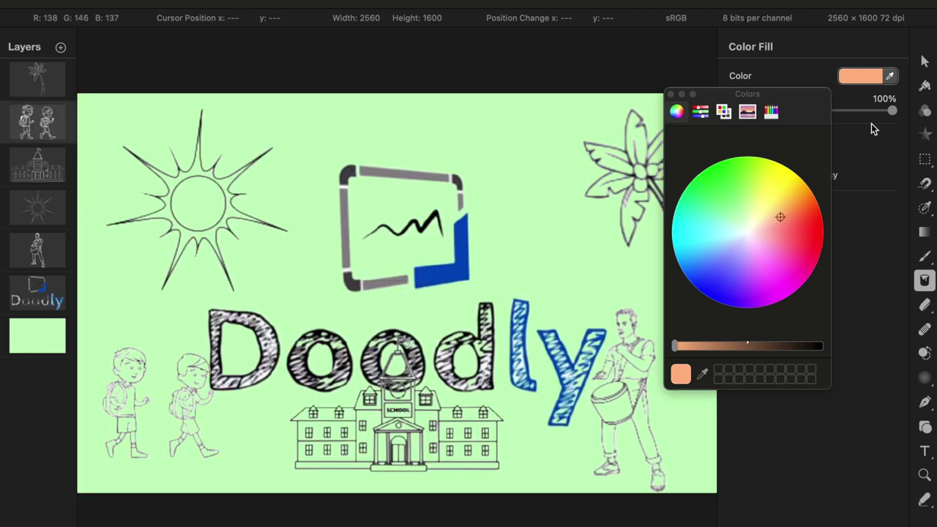
Move the green background and Doodly layers up the stack and fill the Doodly layer with peach
{"action": "left_click", "coordinate": [924, 61]}
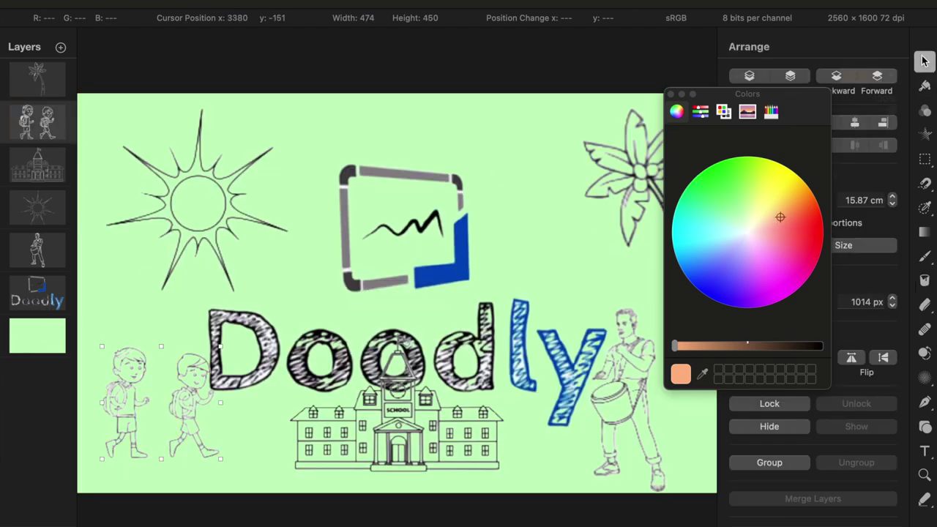
{"action": "left_click", "coordinate": [45, 336]}
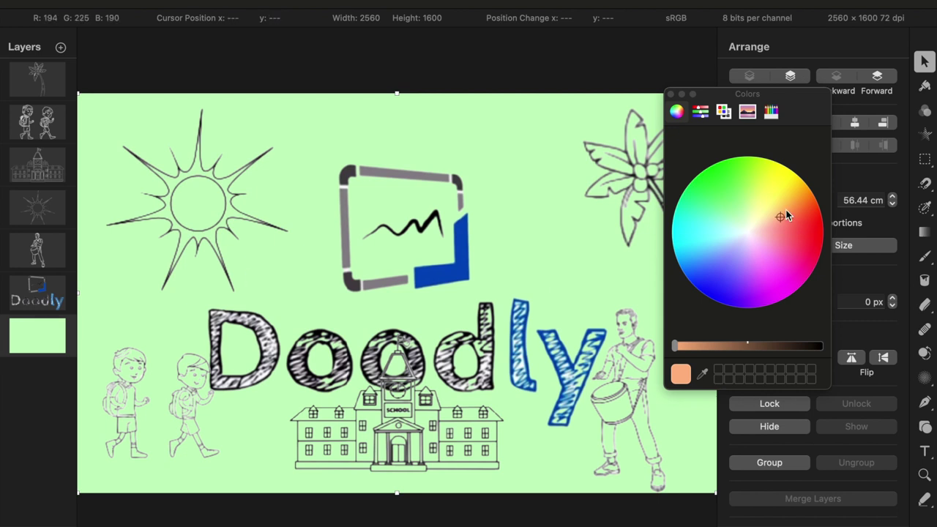
{"action": "left_click", "coordinate": [38, 292], "text": "super"}
{"action": "mouse_move", "coordinate": [37, 336]}
{"action": "left_mouse_down"}
{"action": "mouse_move", "coordinate": [46, 355]}
{"action": "mouse_move", "coordinate": [40, 145]}
{"action": "left_mouse_up"}
{"action": "mouse_move", "coordinate": [29, 205]}
{"action": "left_mouse_down"}
{"action": "mouse_move", "coordinate": [30, 6]}
{"action": "mouse_move", "coordinate": [9, 43]}
{"action": "left_mouse_up"}
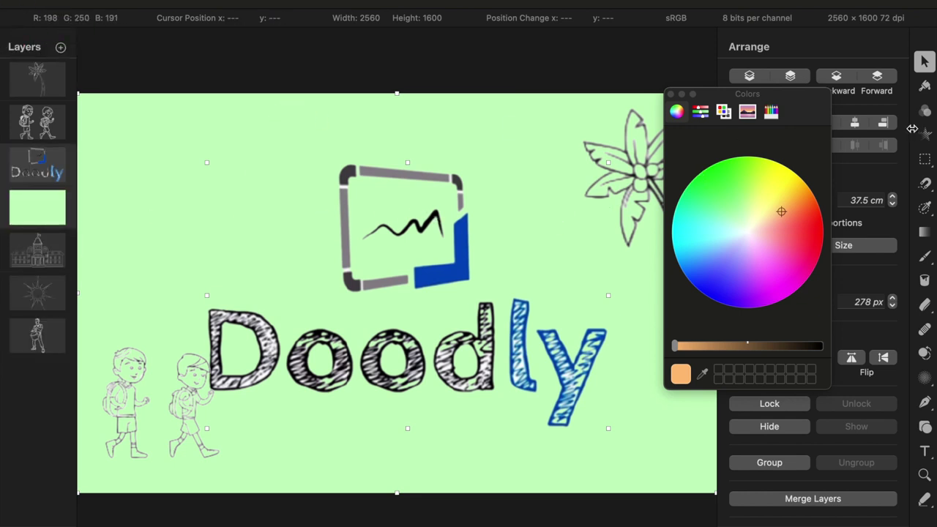
{"action": "left_click", "coordinate": [926, 281]}
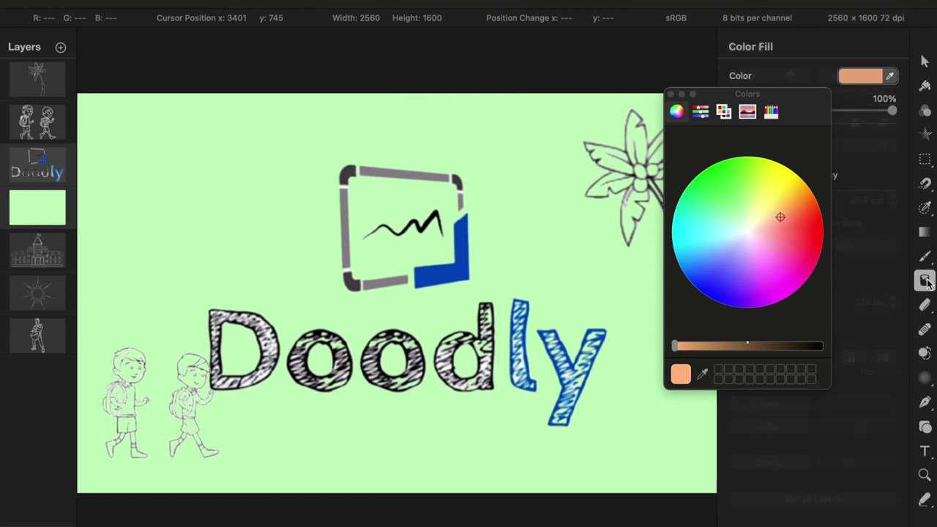
{"action": "left_click", "coordinate": [588, 266]}
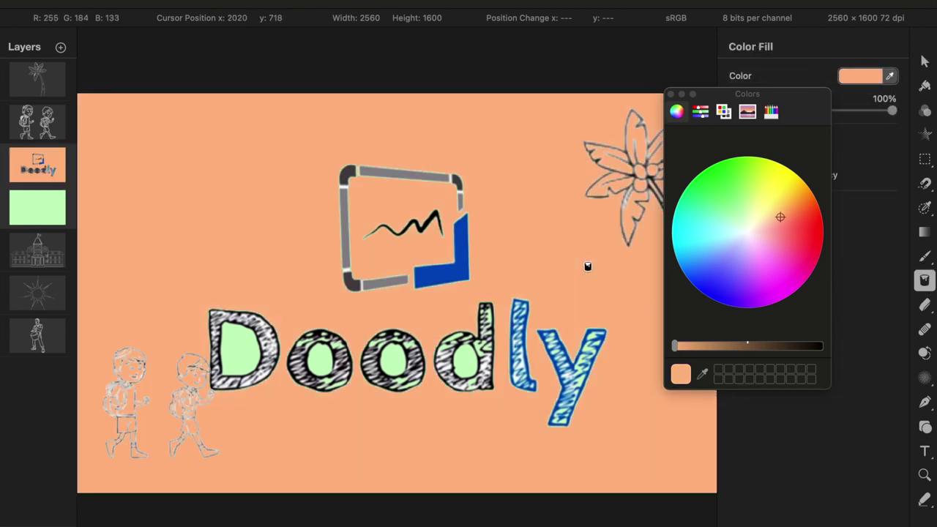
Close the Colors window and stack the kids, school, sun and drummer layers above Doodly
{"action": "left_click", "coordinate": [669, 88]}
{"action": "left_click", "coordinate": [672, 94]}
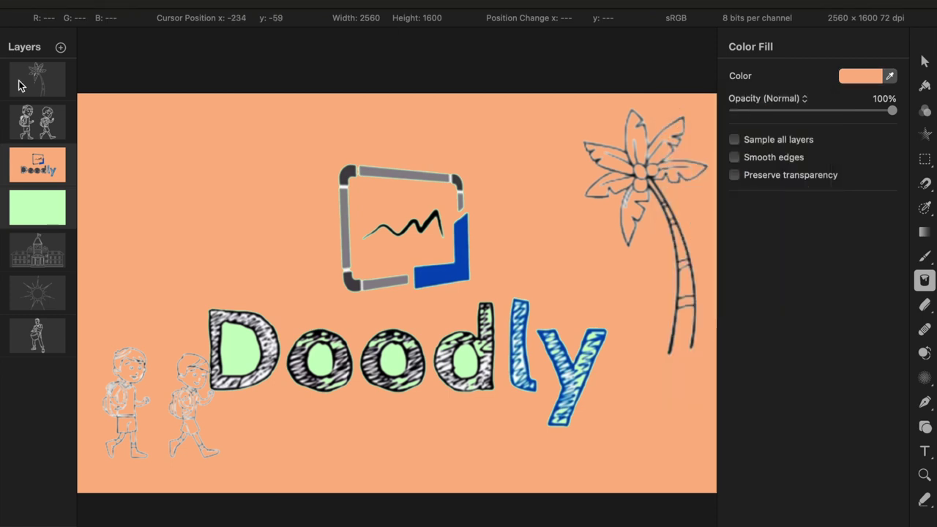
{"action": "mouse_move", "coordinate": [35, 119]}
{"action": "left_mouse_down"}
{"action": "mouse_move", "coordinate": [37, 201]}
{"action": "mouse_move", "coordinate": [40, 167]}
{"action": "left_mouse_up"}
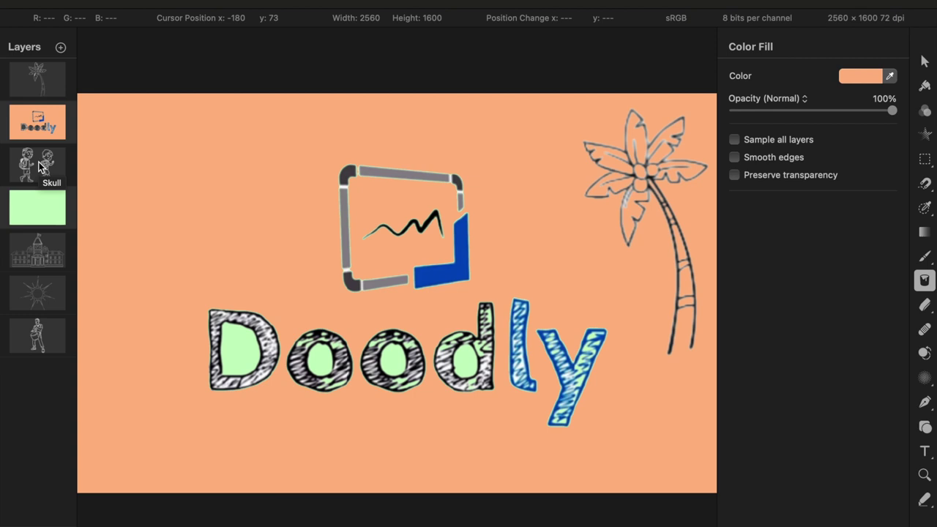
{"action": "left_click_drag", "start_coordinate": [40, 162], "coordinate": [41, 94]}
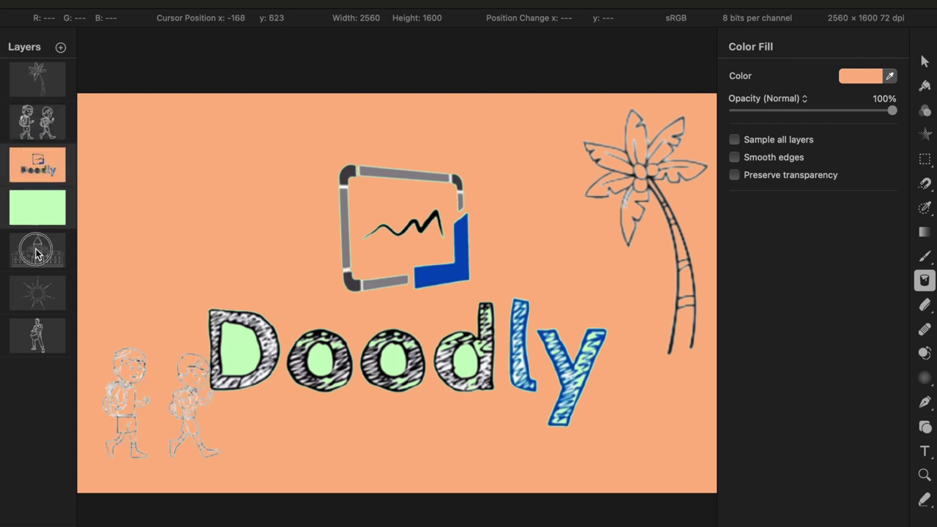
{"action": "left_click_drag", "start_coordinate": [37, 246], "coordinate": [38, 152]}
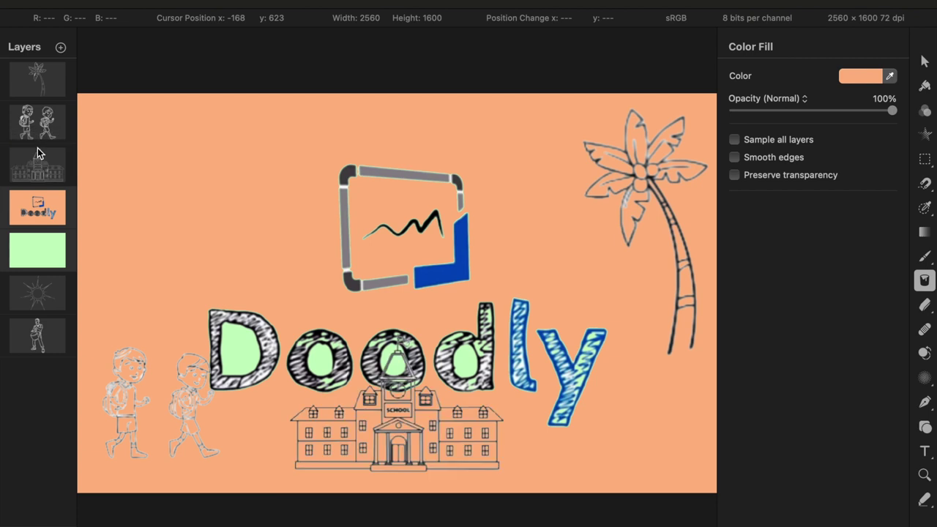
{"action": "left_click_drag", "start_coordinate": [32, 292], "coordinate": [29, 167]}
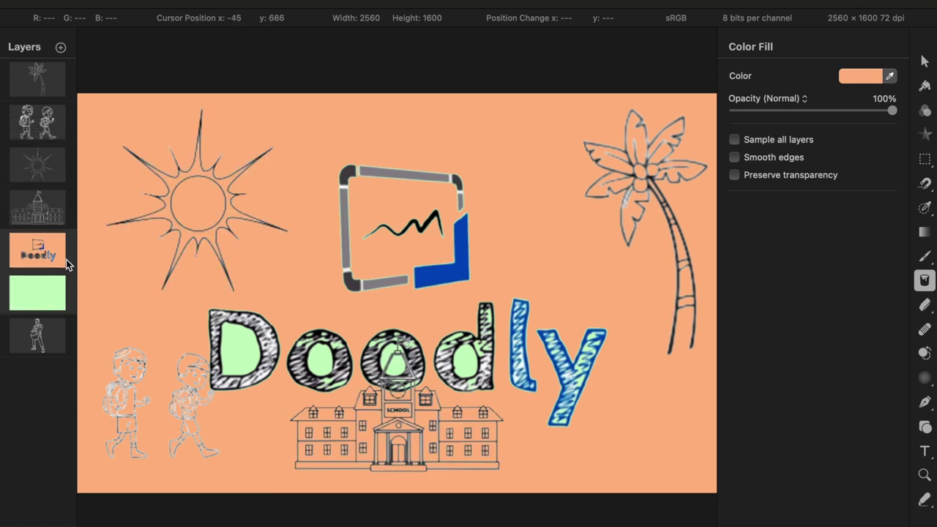
{"action": "left_click_drag", "start_coordinate": [42, 331], "coordinate": [45, 236]}
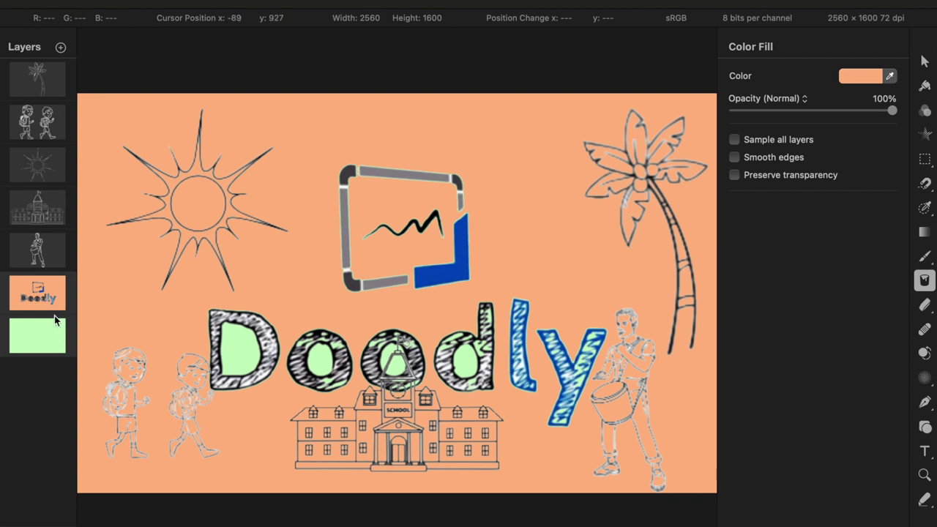
{"action": "left_click", "coordinate": [370, 458]}
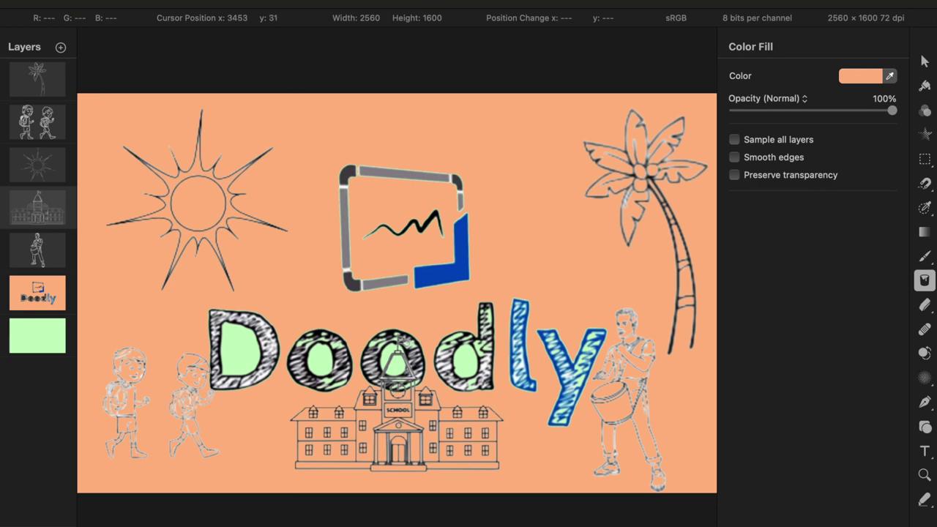
Place the walking kids at bottom centre and the school bottom-left, then begin shrinking the peach panel
{"action": "left_click", "coordinate": [925, 62]}
{"action": "mouse_move", "coordinate": [412, 428]}
{"action": "left_mouse_down"}
{"action": "mouse_move", "coordinate": [467, 353]}
{"action": "mouse_move", "coordinate": [509, 267]}
{"action": "mouse_move", "coordinate": [544, 240]}
{"action": "mouse_move", "coordinate": [531, 247]}
{"action": "mouse_move", "coordinate": [533, 217]}
{"action": "left_mouse_up"}
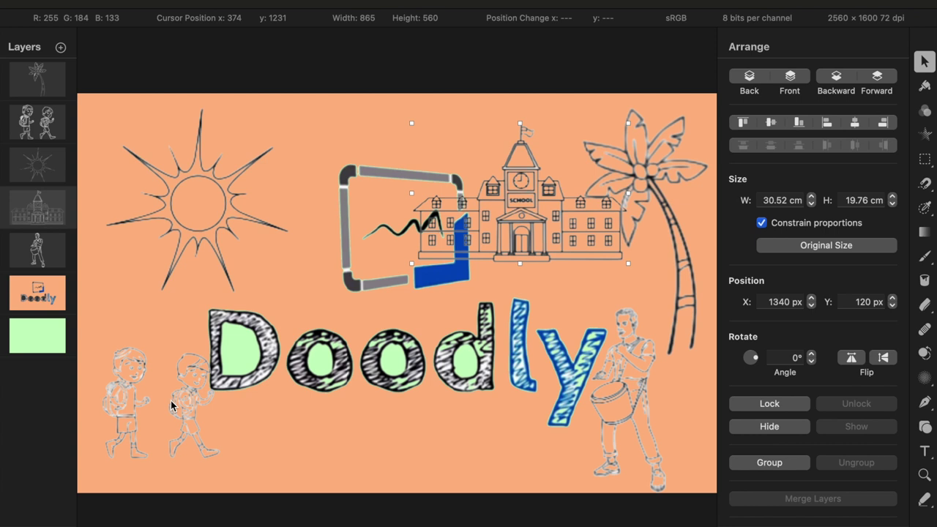
{"action": "left_click", "coordinate": [128, 402]}
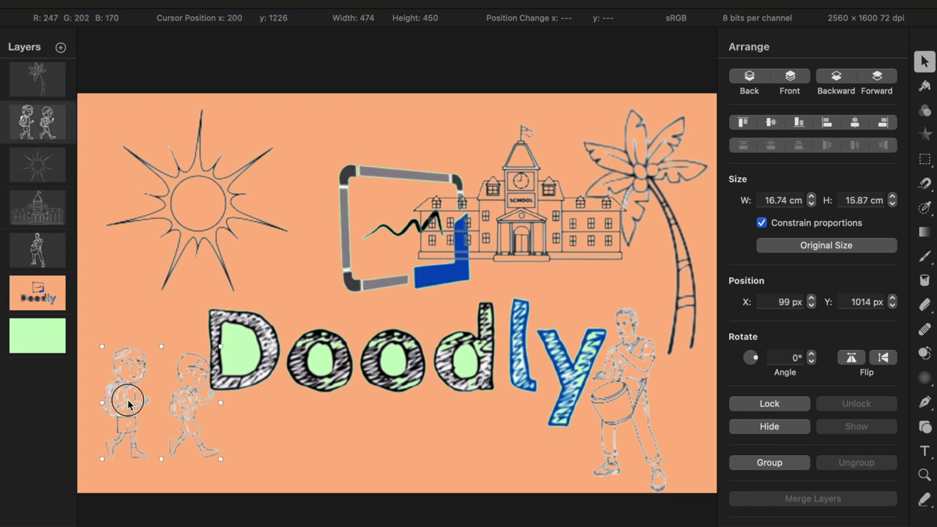
{"action": "left_click_drag", "start_coordinate": [128, 403], "coordinate": [422, 436]}
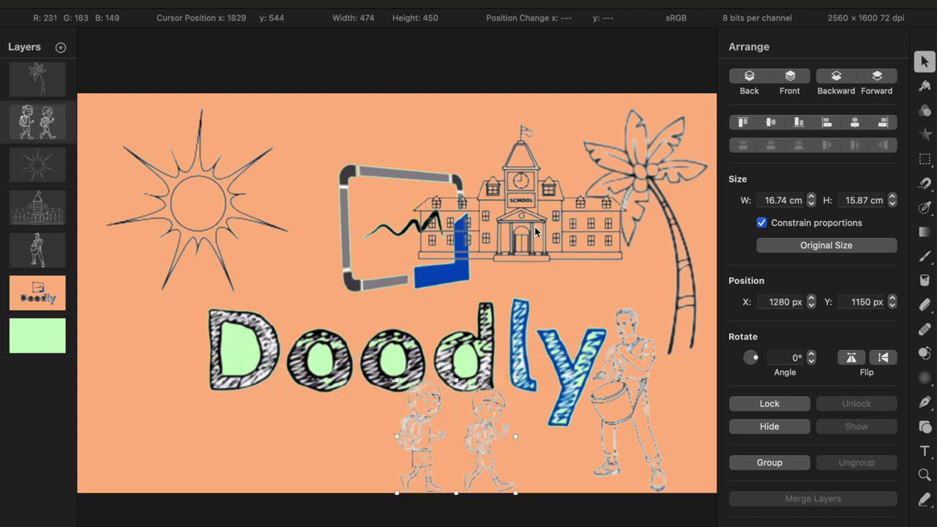
{"action": "left_click", "coordinate": [48, 207]}
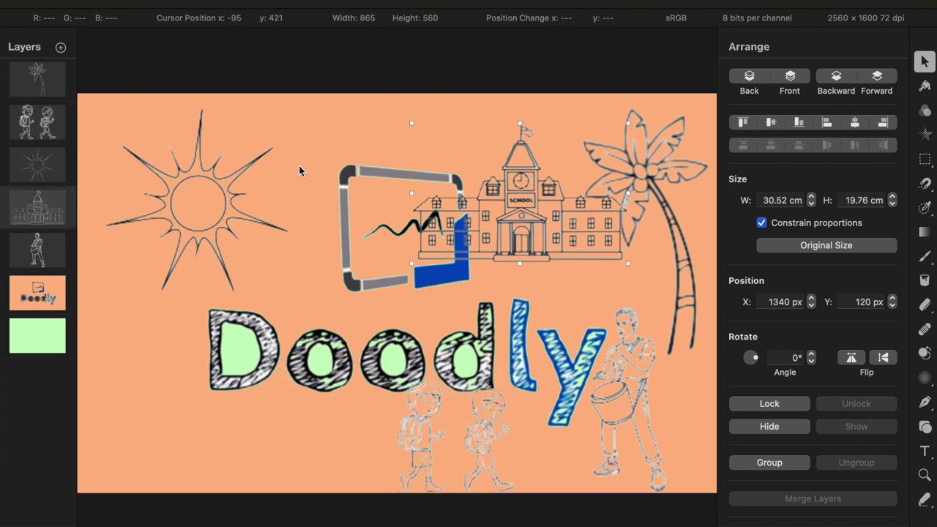
{"action": "left_click_drag", "start_coordinate": [548, 227], "coordinate": [210, 455]}
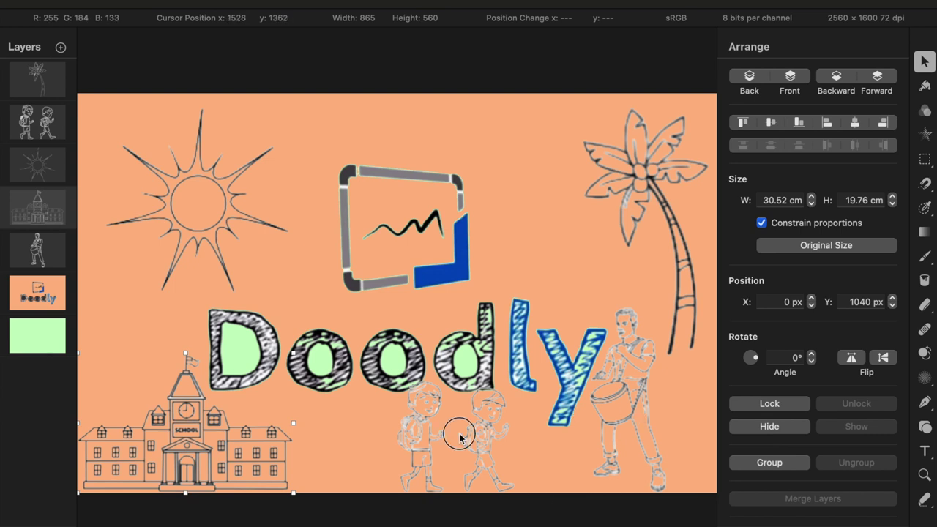
{"action": "left_click", "coordinate": [33, 304]}
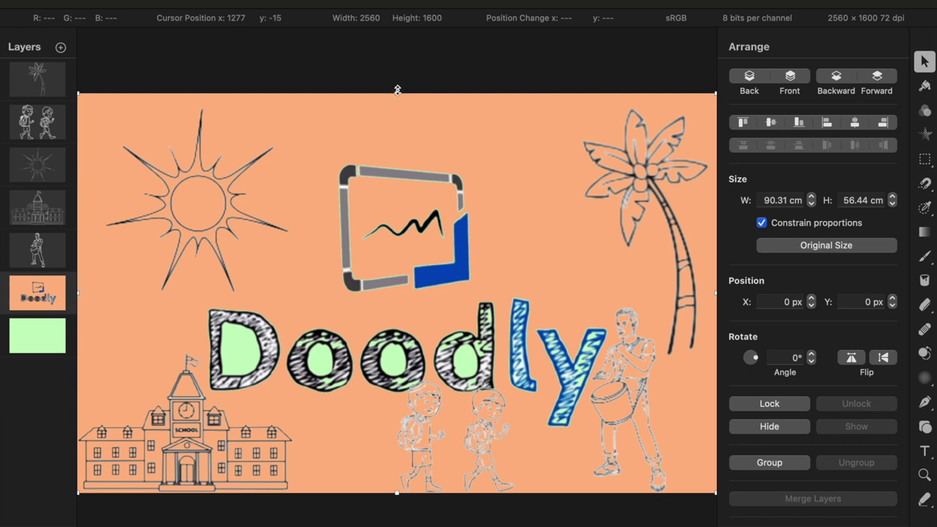
{"action": "mouse_move", "coordinate": [397, 94]}
{"action": "left_mouse_down"}
{"action": "mouse_move", "coordinate": [397, 140]}
{"action": "mouse_move", "coordinate": [397, 129]}
{"action": "left_mouse_up"}
Shift the peach panel up and shrink it to 73.49 × 45.93 cm, revealing a green border
{"action": "left_click_drag", "start_coordinate": [415, 177], "coordinate": [418, 140]}
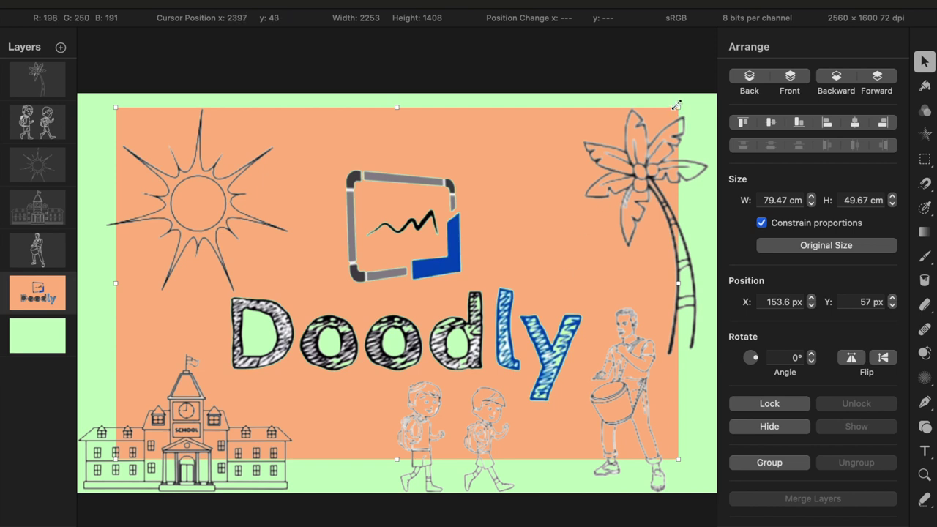
{"action": "mouse_move", "coordinate": [677, 105]}
{"action": "left_mouse_down"}
{"action": "mouse_move", "coordinate": [660, 123]}
{"action": "mouse_move", "coordinate": [657, 133]}
{"action": "mouse_move", "coordinate": [668, 136]}
{"action": "left_mouse_up"}
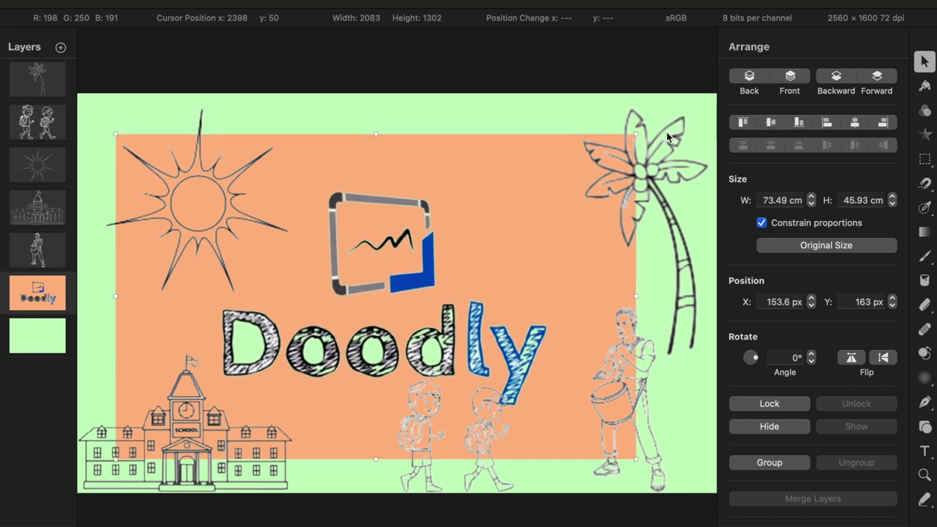
Upload the coloured walking-boys screenshot to remove.bg, download the PNG cut-out, and open it in Preview
{"action": "mouse_move", "coordinate": [387, 524]}
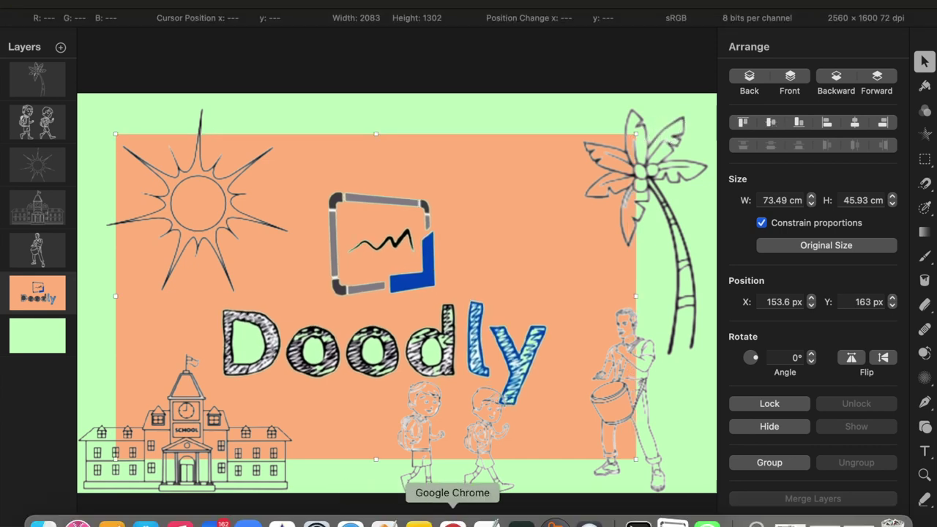
{"action": "left_click", "coordinate": [453, 523]}
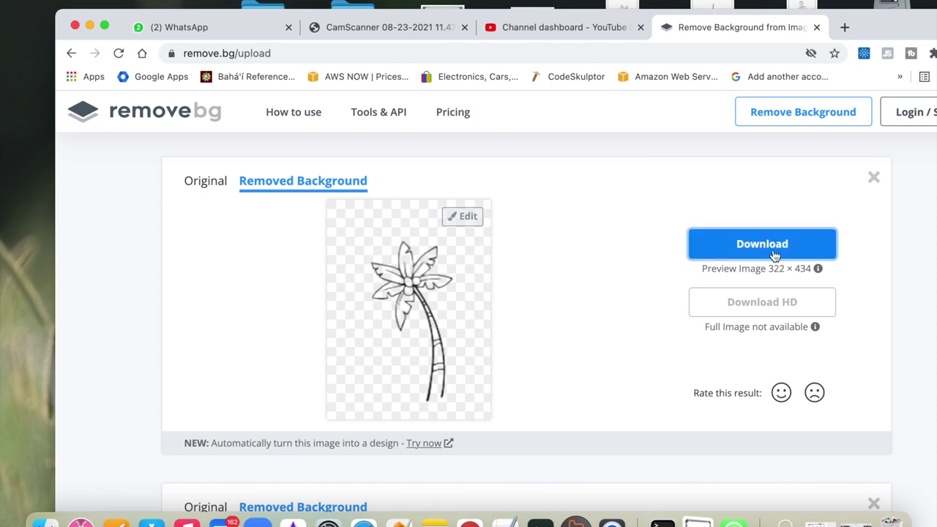
{"action": "left_click_drag", "start_coordinate": [878, 17], "coordinate": [548, 32]}
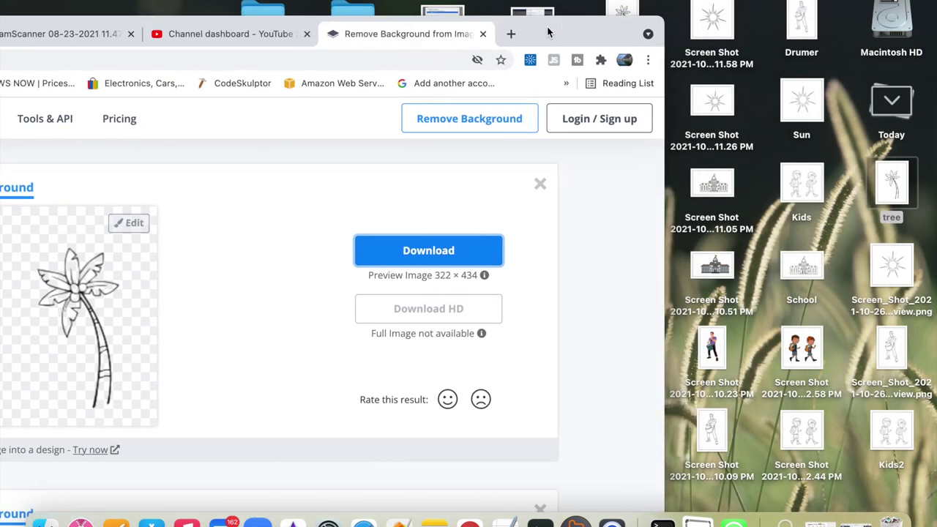
{"action": "left_click_drag", "start_coordinate": [797, 362], "coordinate": [237, 328]}
{"action": "left_click_drag", "start_coordinate": [548, 36], "coordinate": [753, 11]}
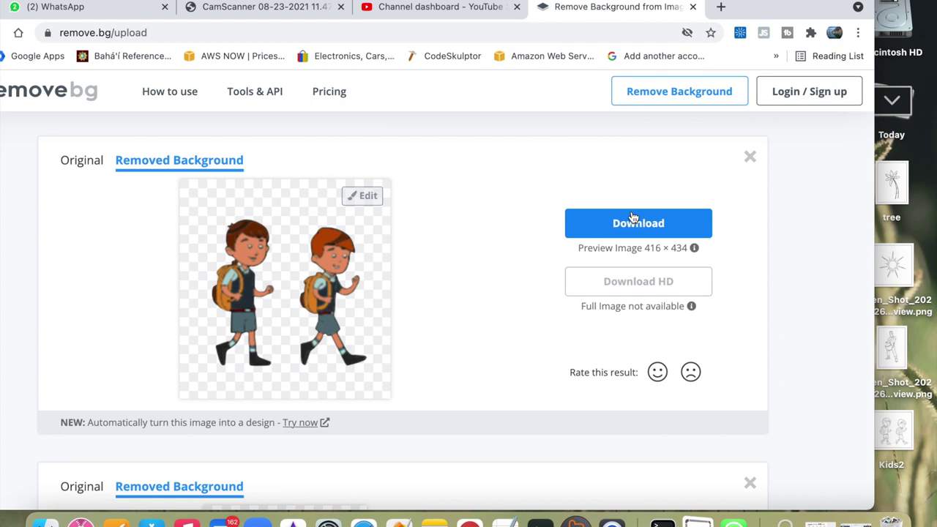
{"action": "left_click", "coordinate": [630, 227]}
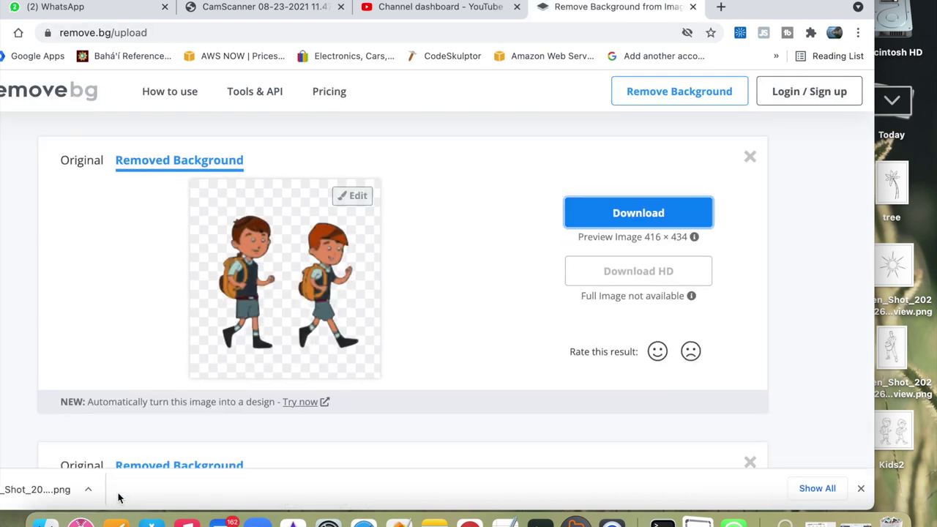
{"action": "left_click", "coordinate": [37, 491]}
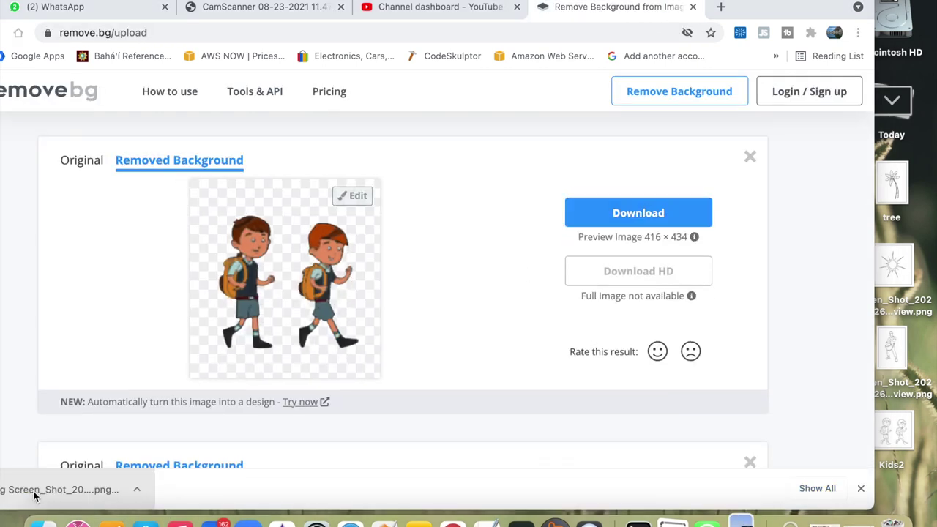
{"action": "left_click", "coordinate": [153, 10]}
Try saving the image to the Desktop as 'kids', cancelling replacement of the existing file
{"action": "left_click", "coordinate": [388, 78]}
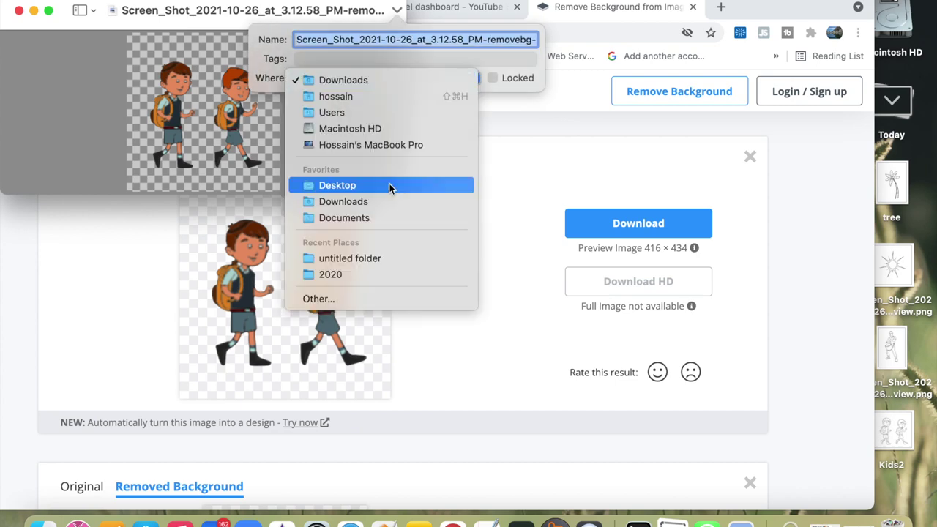
{"action": "left_click", "coordinate": [390, 184]}
{"action": "type", "text": "kids"}
{"action": "key", "text": "Return"}
{"action": "left_click", "coordinate": [249, 194]}
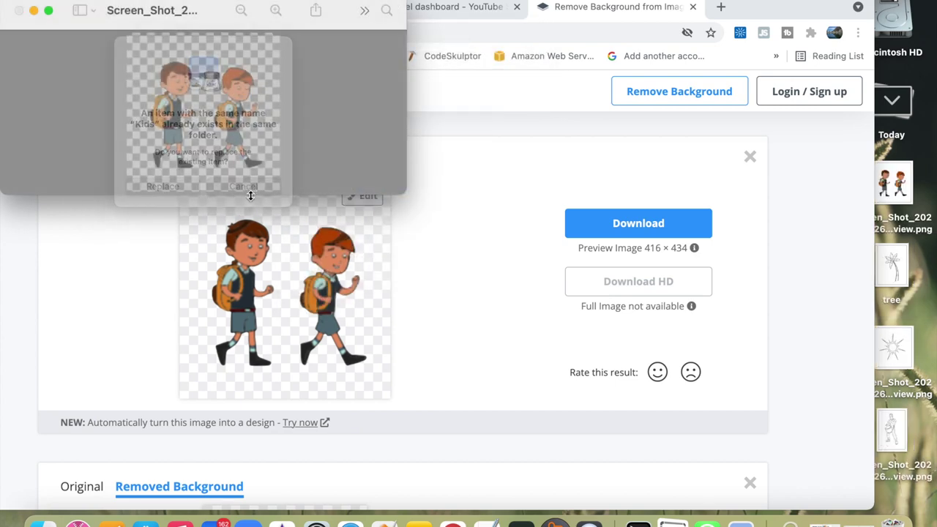
Rename the image 'Kids color', close Preview, and bring the Pixelmator Pro design forward
{"action": "double_click", "coordinate": [164, 11]}
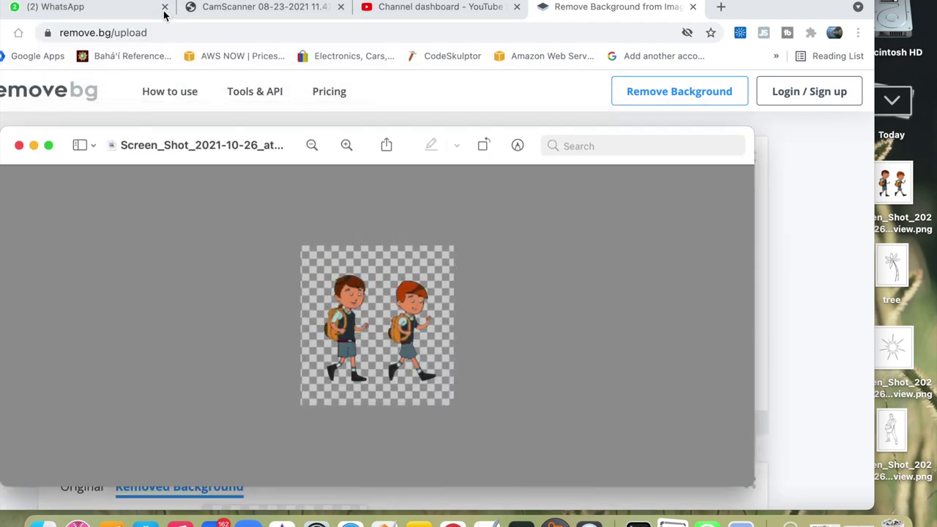
{"action": "double_click", "coordinate": [176, 145]}
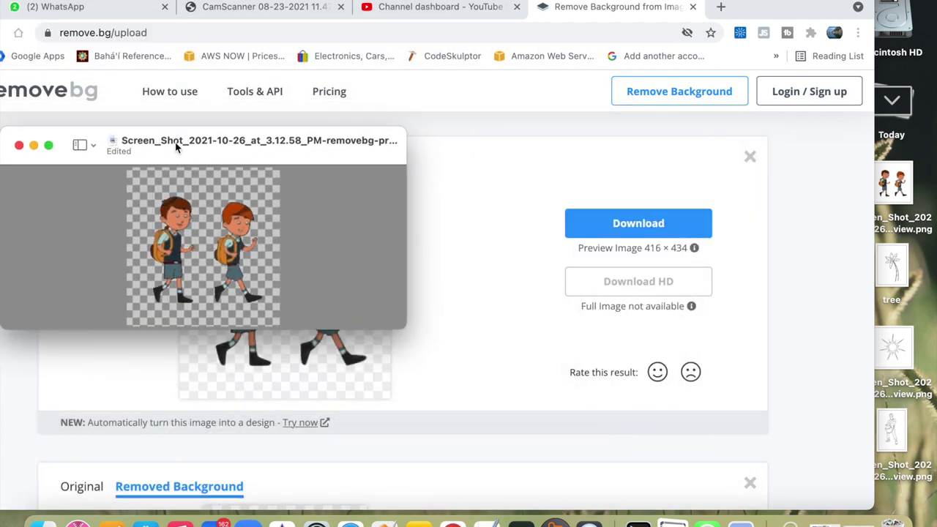
{"action": "double_click", "coordinate": [141, 144]}
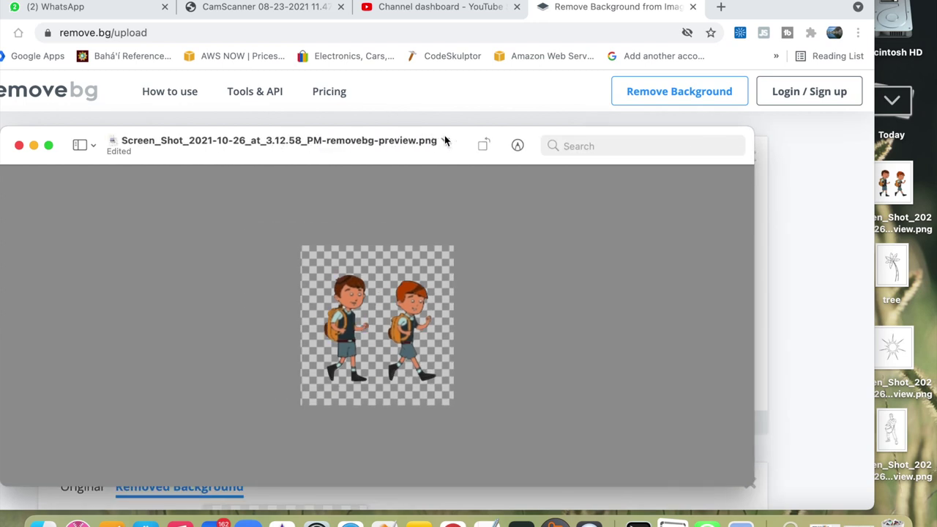
{"action": "left_click", "coordinate": [445, 140]}
{"action": "type", "text": "Kids"}
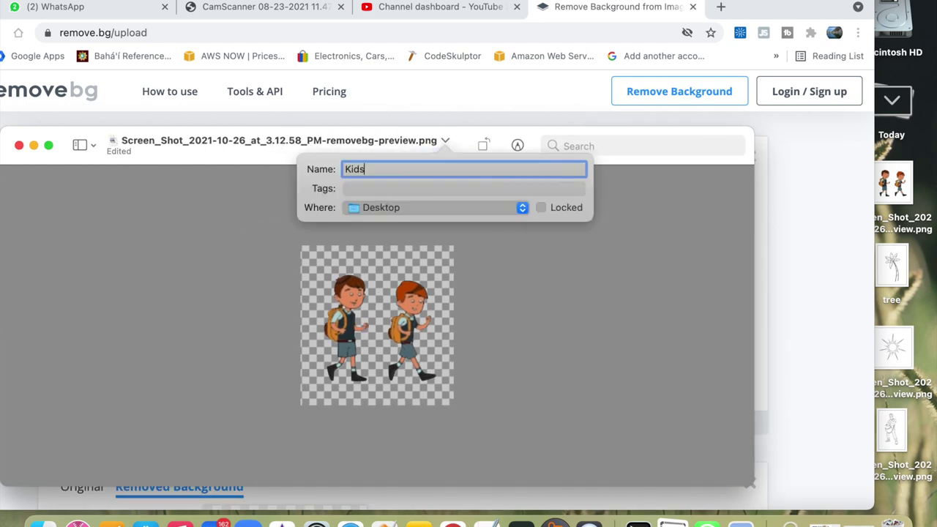
{"action": "key", "text": "Return"}
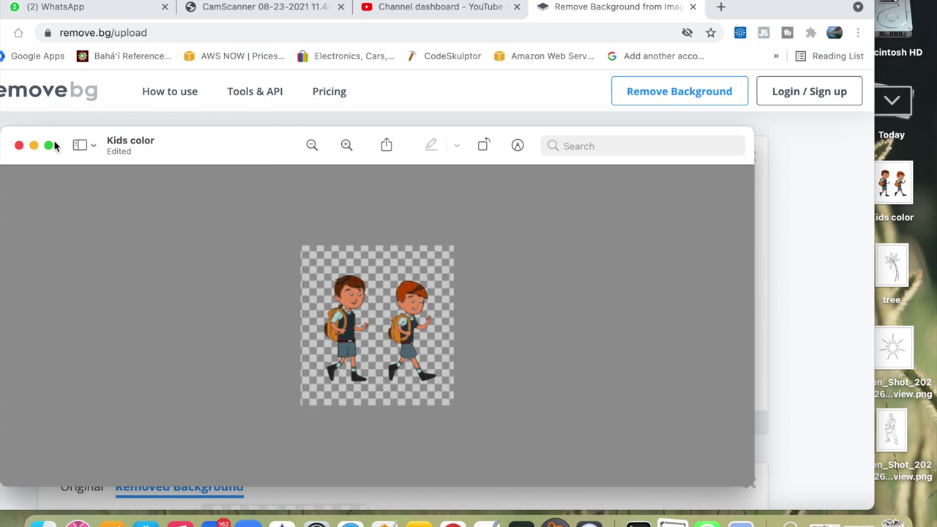
{"action": "left_click", "coordinate": [19, 145]}
{"action": "left_click", "coordinate": [381, 515]}
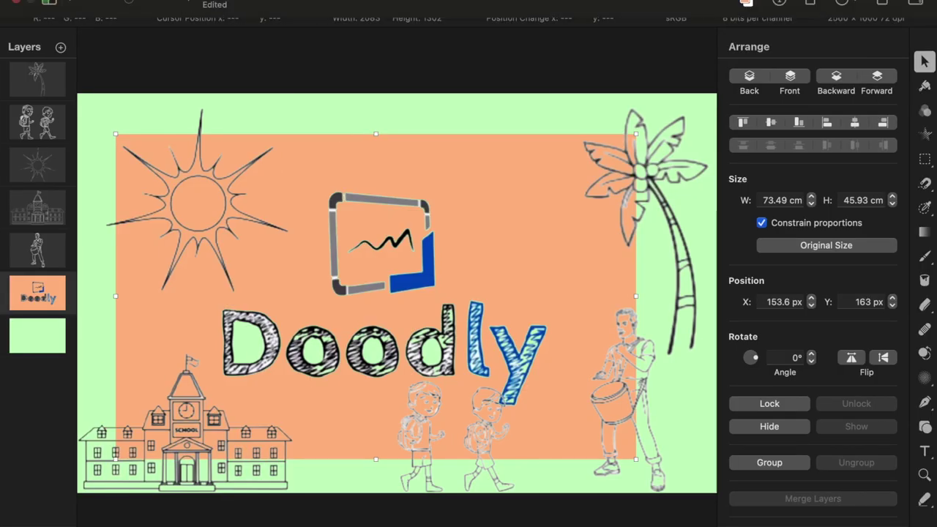
Bring the Kids color image from the Desktop onto the canvas and enlarge it
{"action": "left_click", "coordinate": [46, 8]}
{"action": "left_click_drag", "start_coordinate": [686, 16], "coordinate": [436, 62]}
{"action": "left_click_drag", "start_coordinate": [894, 187], "coordinate": [345, 325]}
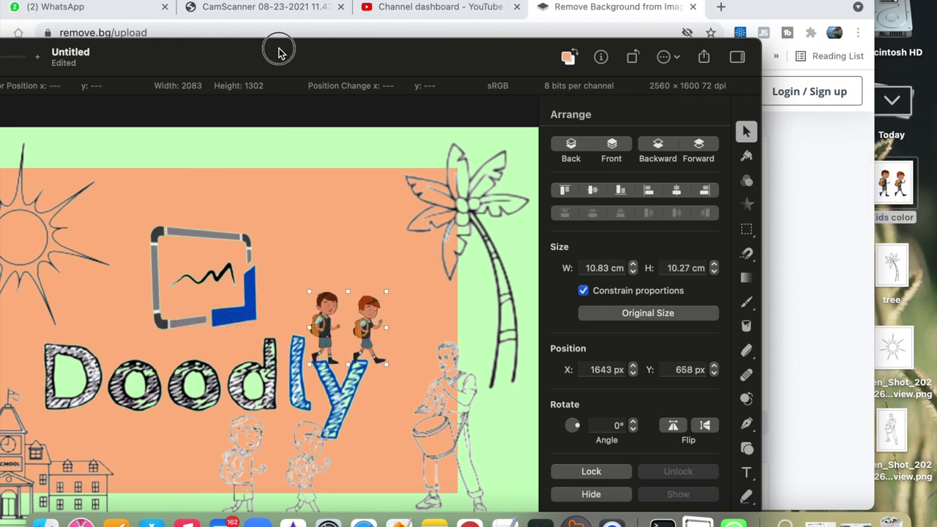
{"action": "left_click_drag", "start_coordinate": [278, 46], "coordinate": [536, 13]}
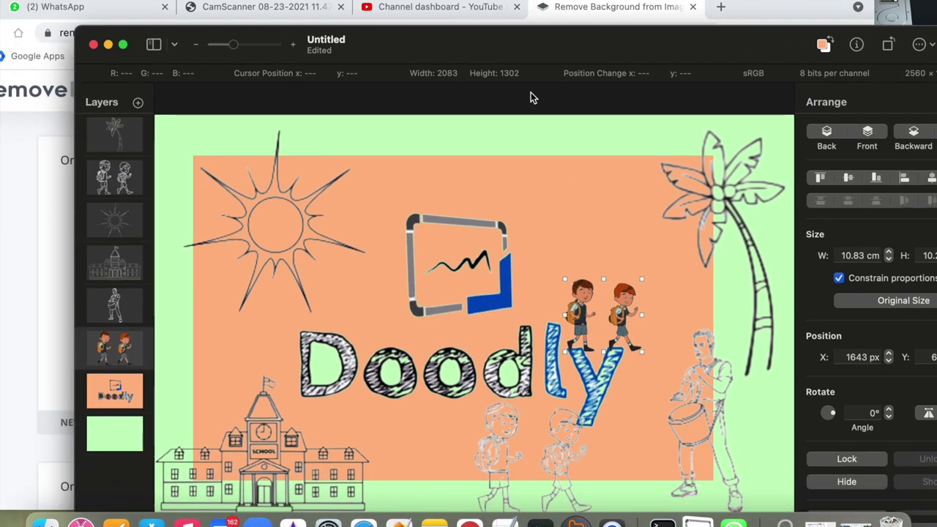
{"action": "left_click_drag", "start_coordinate": [640, 283], "coordinate": [717, 205]}
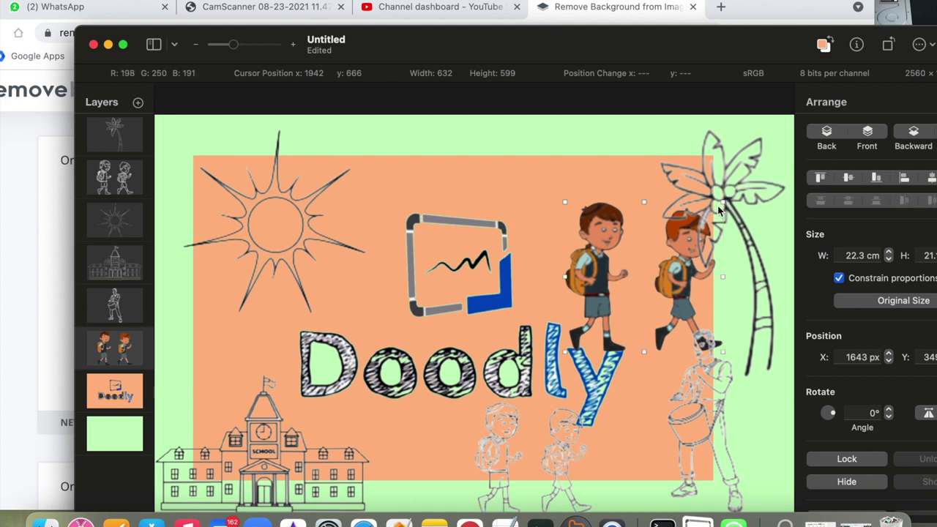
Delete the outline kids layer, then shrink the coloured boys and place them below the Doodly lettering
{"action": "left_click", "coordinate": [126, 178]}
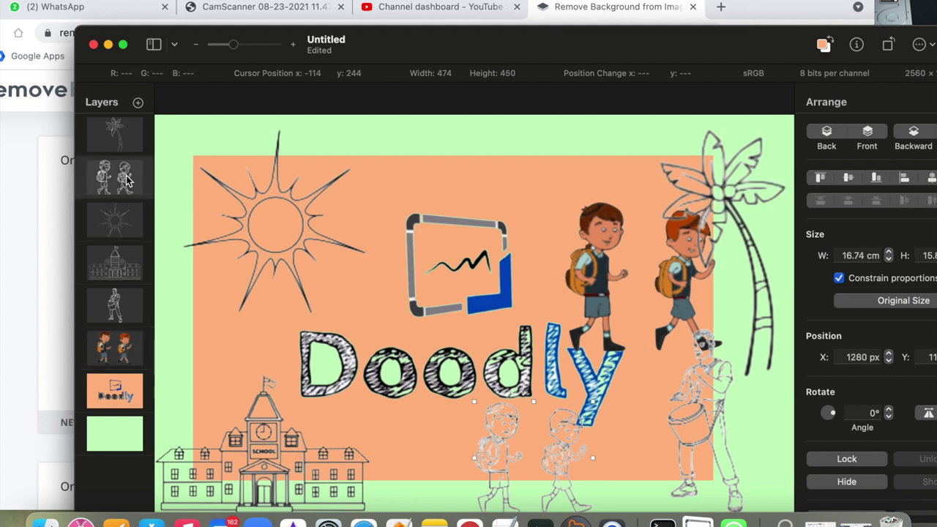
{"action": "key", "text": "Delete"}
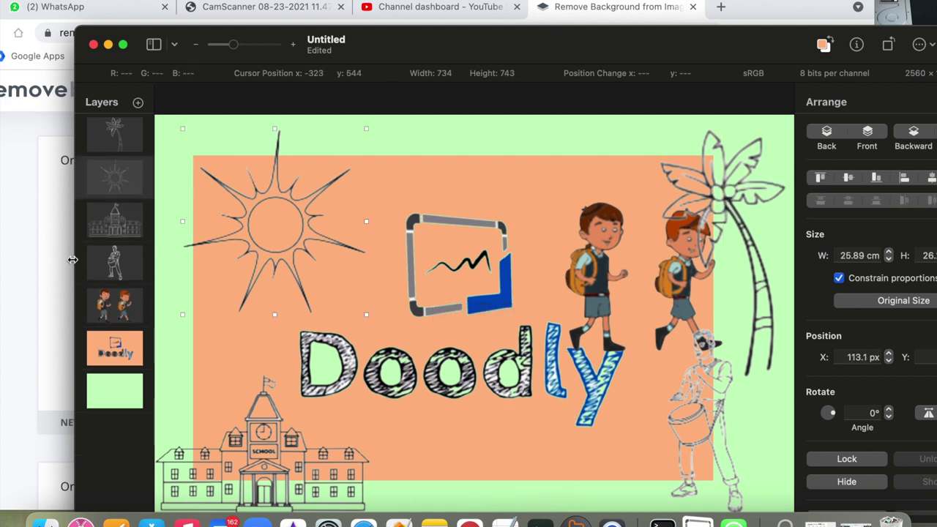
{"action": "left_click", "coordinate": [115, 306]}
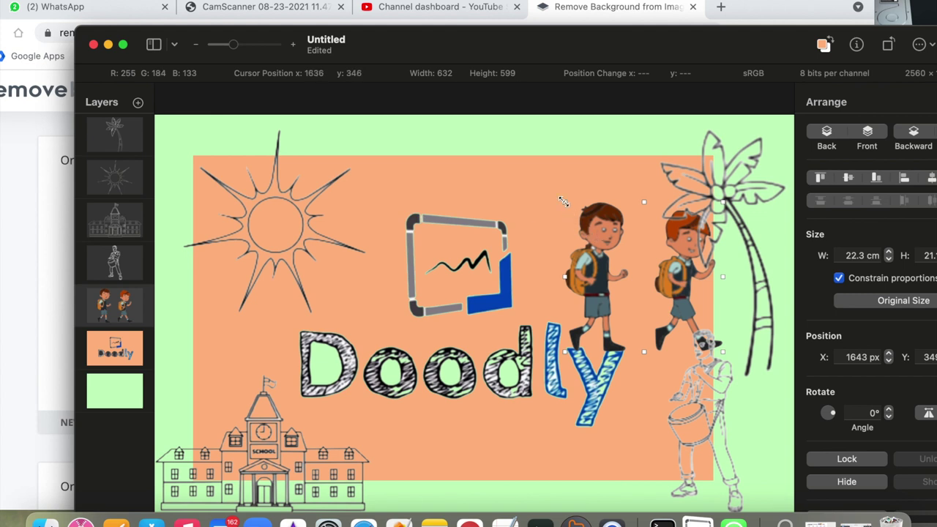
{"action": "left_click_drag", "start_coordinate": [564, 201], "coordinate": [590, 221]}
{"action": "mouse_move", "coordinate": [622, 259]}
{"action": "left_mouse_down"}
{"action": "mouse_move", "coordinate": [534, 306]}
{"action": "mouse_move", "coordinate": [511, 414]}
{"action": "mouse_move", "coordinate": [471, 441]}
{"action": "mouse_move", "coordinate": [472, 433]}
{"action": "left_mouse_up"}
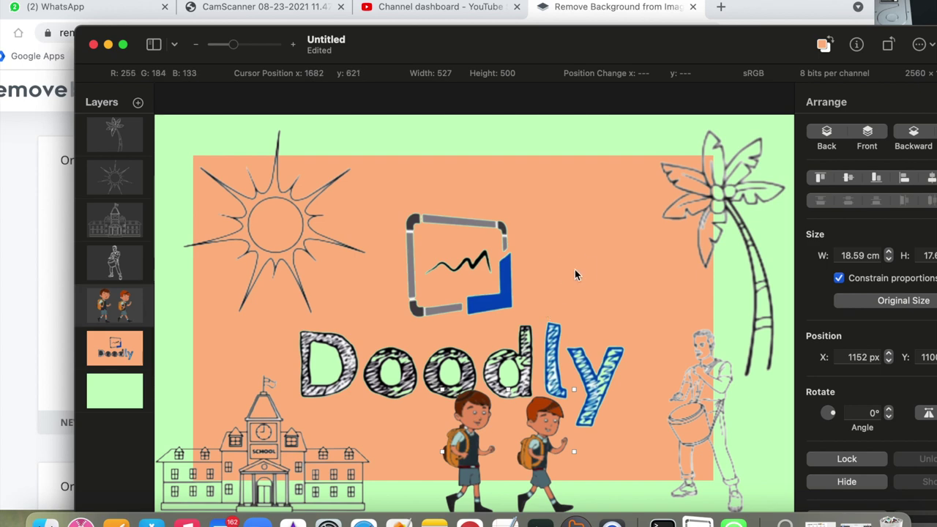
{"action": "left_click", "coordinate": [124, 46]}
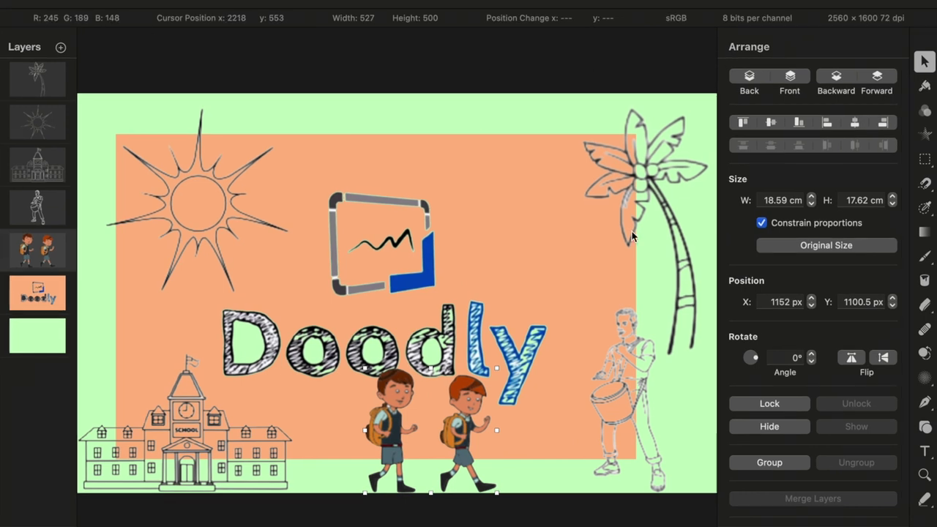
{"action": "key", "text": "super+z"}
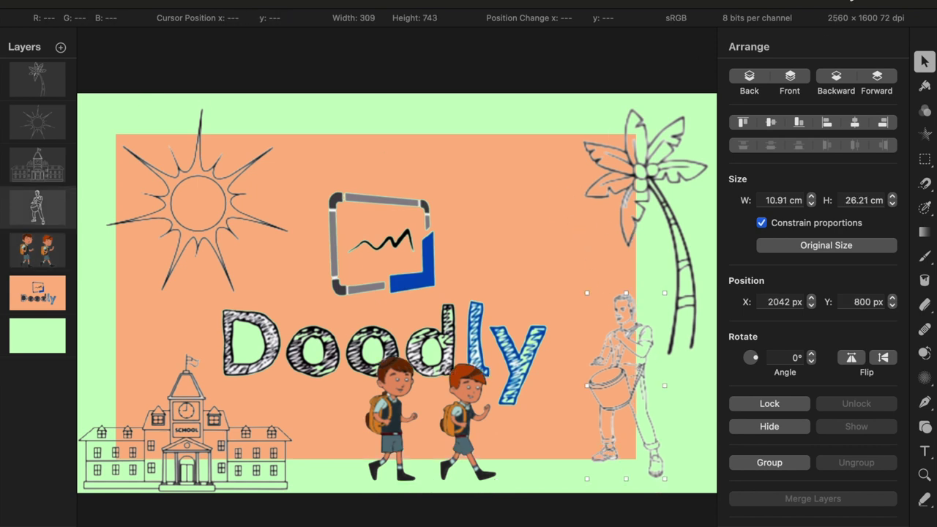
Resize the image to a width of 1800 pixels
{"action": "left_click", "coordinate": [846, 6]}
{"action": "left_click", "coordinate": [842, 15]}
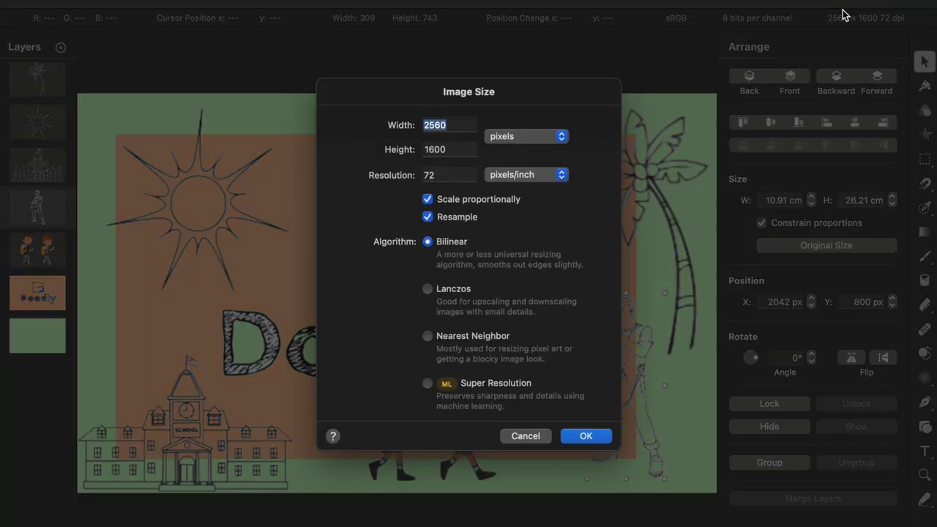
{"action": "type", "text": "1800"}
{"action": "key", "text": "Return"}
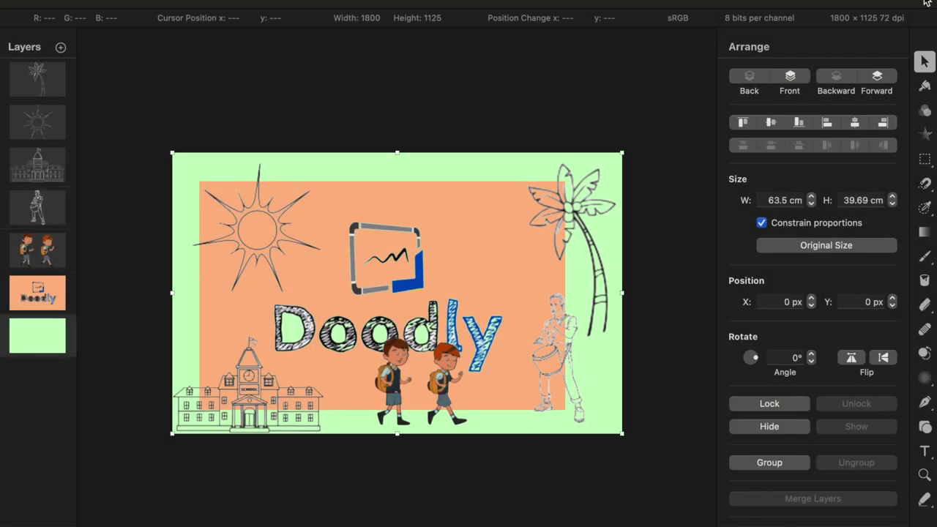
Export the thumbnail as a PNG named Doodly prop, tagged doodly prop
{"action": "left_click", "coordinate": [879, 3]}
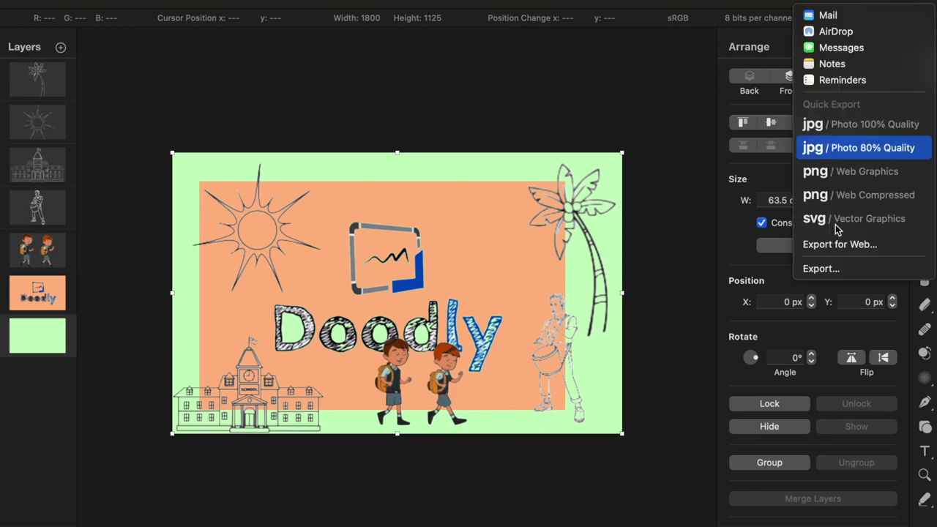
{"action": "left_click", "coordinate": [822, 269]}
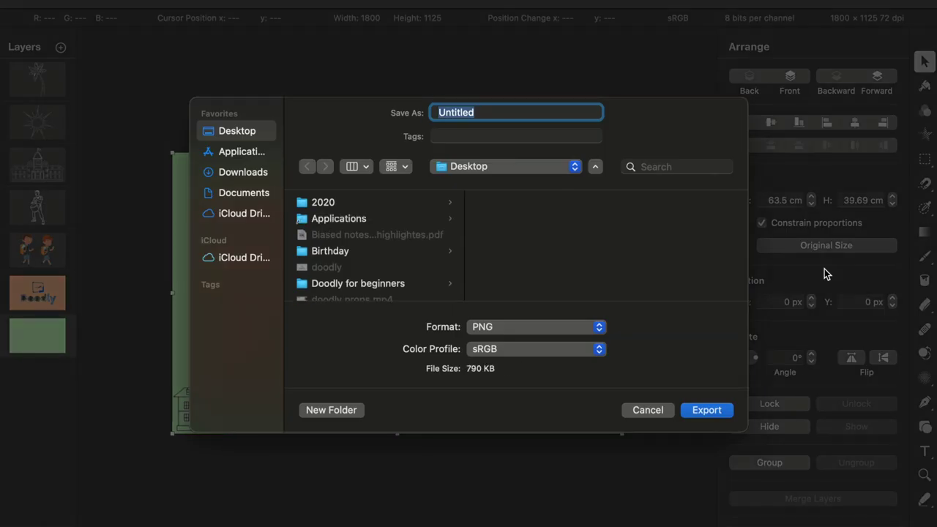
{"action": "type", "text": "Doodly prop"}
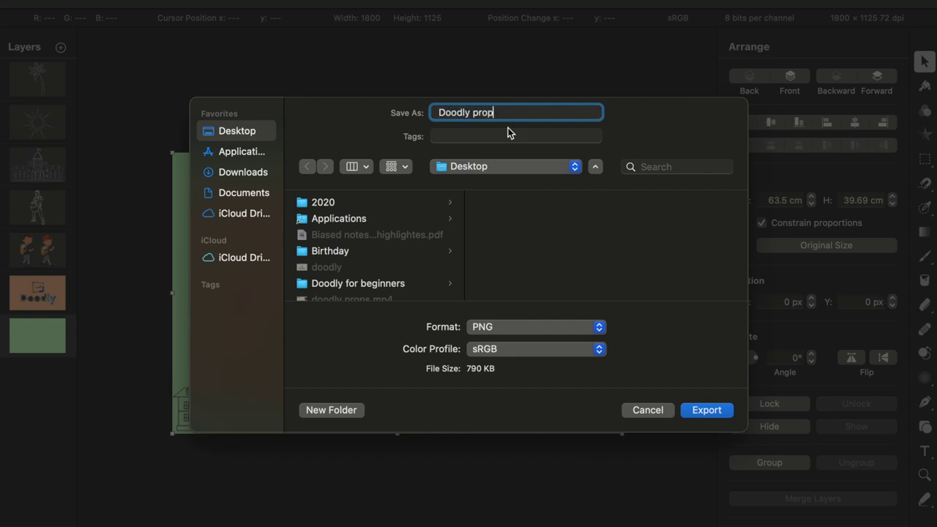
{"action": "left_click", "coordinate": [476, 134]}
{"action": "type", "text": "doodl"}
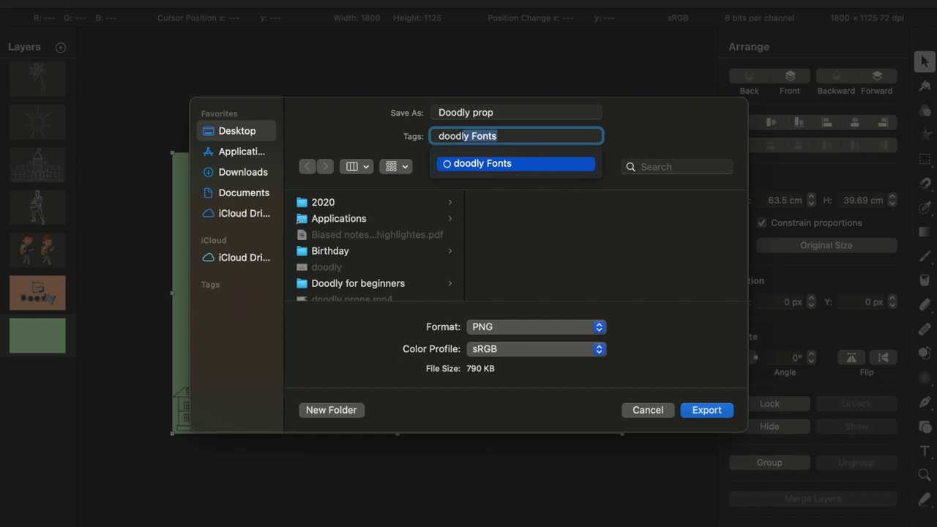
{"action": "type", "text": "y p"}
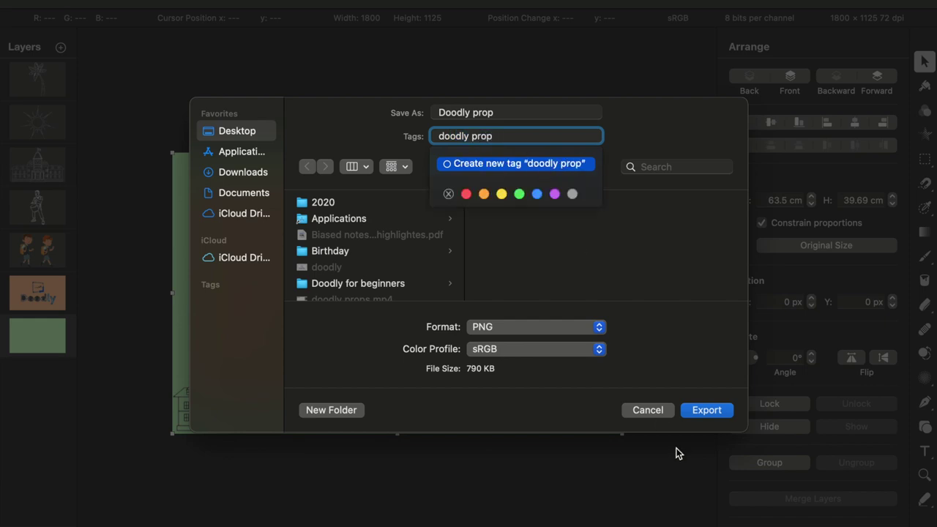
{"action": "type", "text": "rop"}
{"action": "left_click", "coordinate": [721, 410]}
{"action": "left_click", "coordinate": [721, 411]}
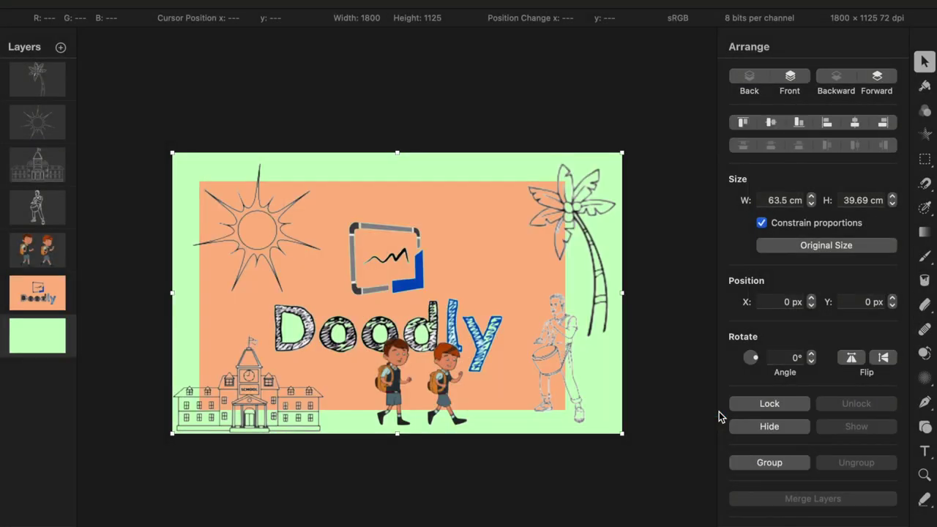